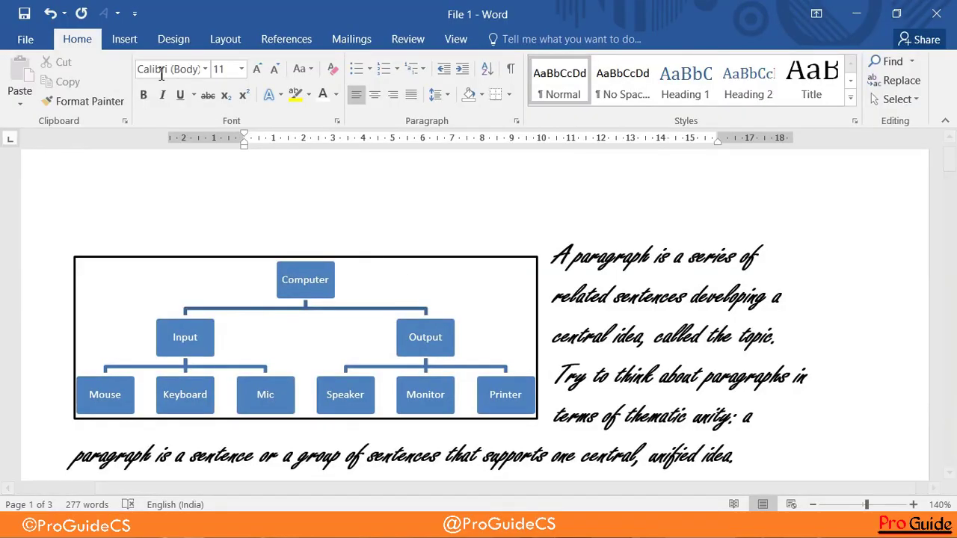
Scroll down to the blank third page with the Insert ribbon showing
click(127, 41)
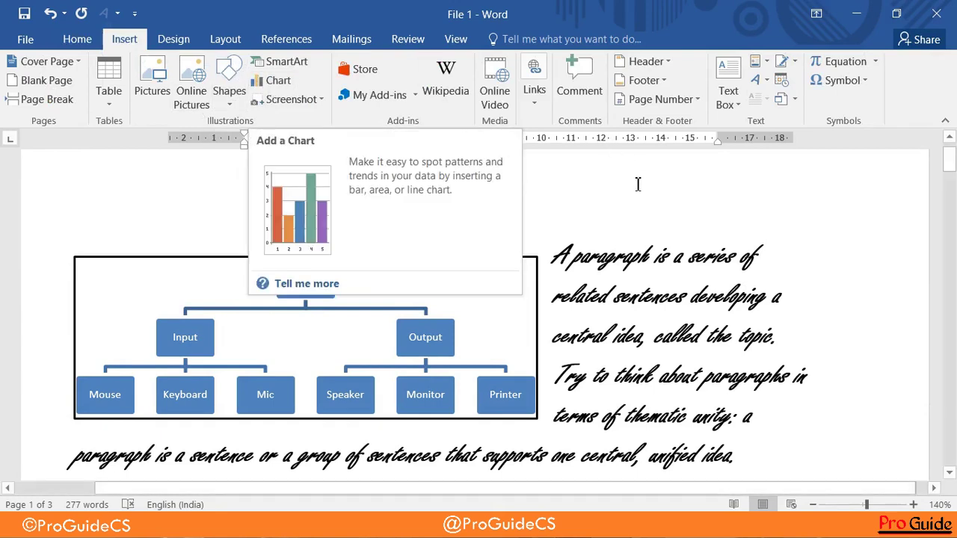
mouse_move(647, 188)
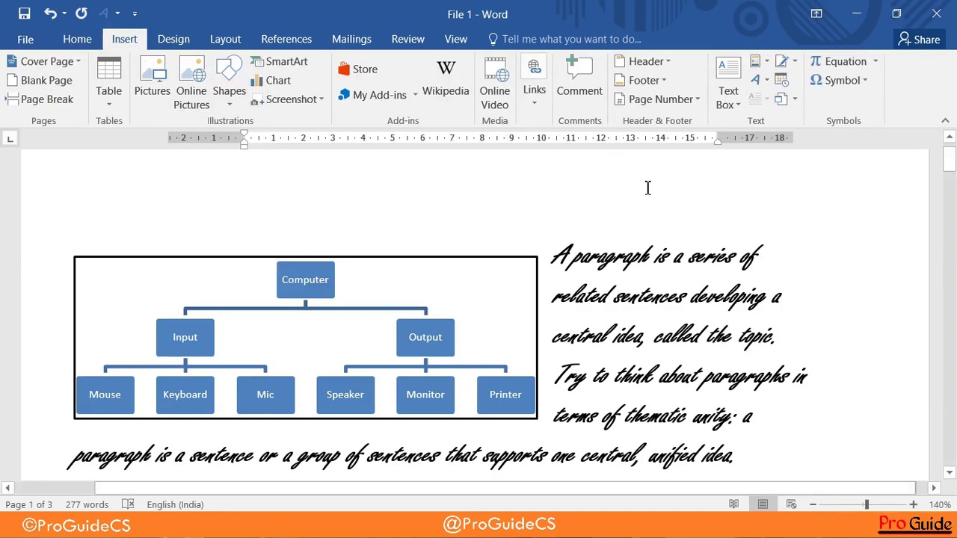
scroll(647, 188, down, 3)
scroll(647, 188, down, 3)
scroll(647, 188, down, 8)
scroll(647, 188, down, 1)
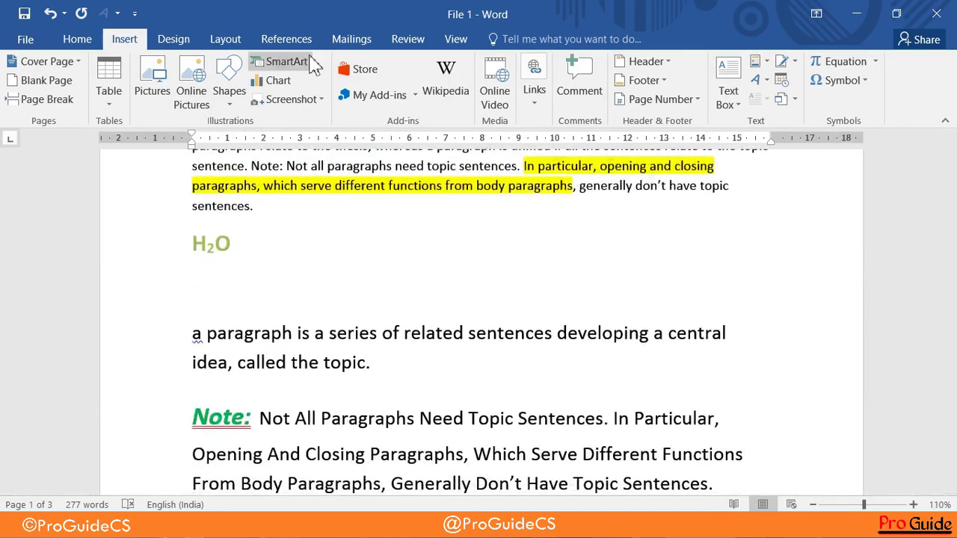
click(286, 39)
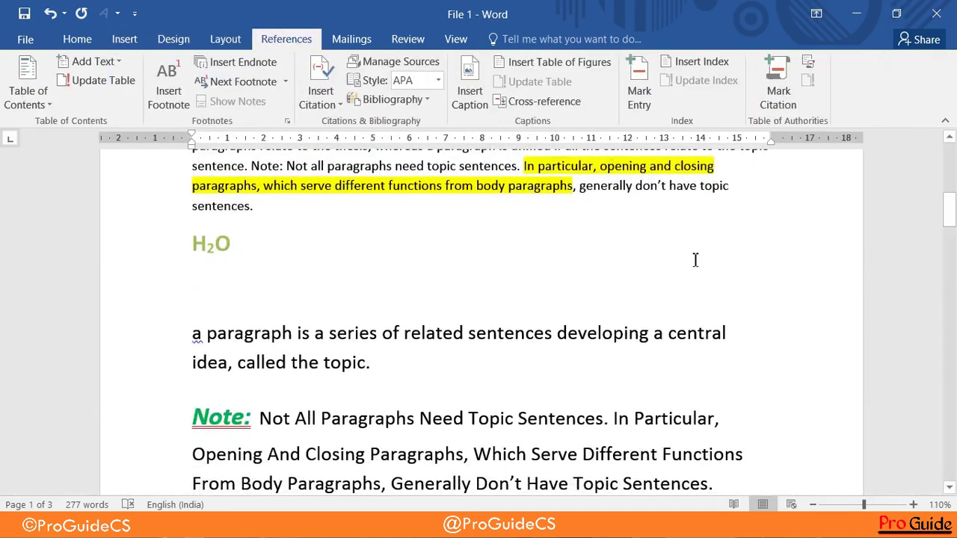
scroll(695, 259, down, 5)
scroll(693, 256, down, 5)
scroll(692, 252, down, 5)
scroll(691, 250, down, 5)
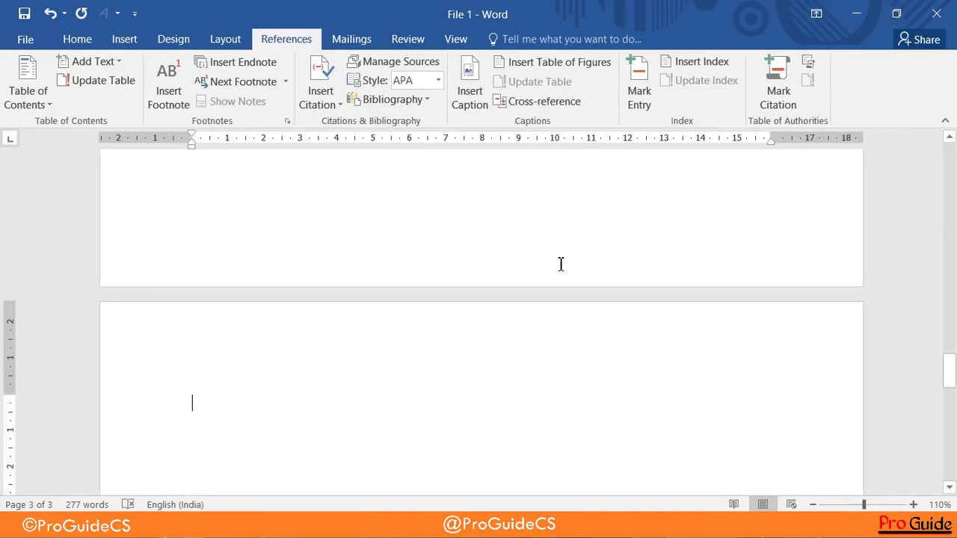
click(124, 39)
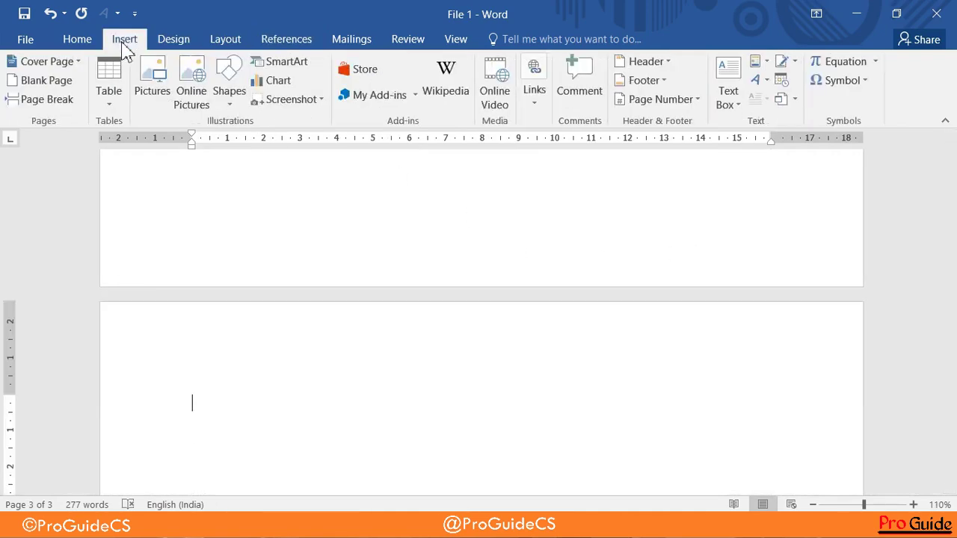
Start a chart, previewing column variants and the line, pie, bar and waterfall types
click(278, 83)
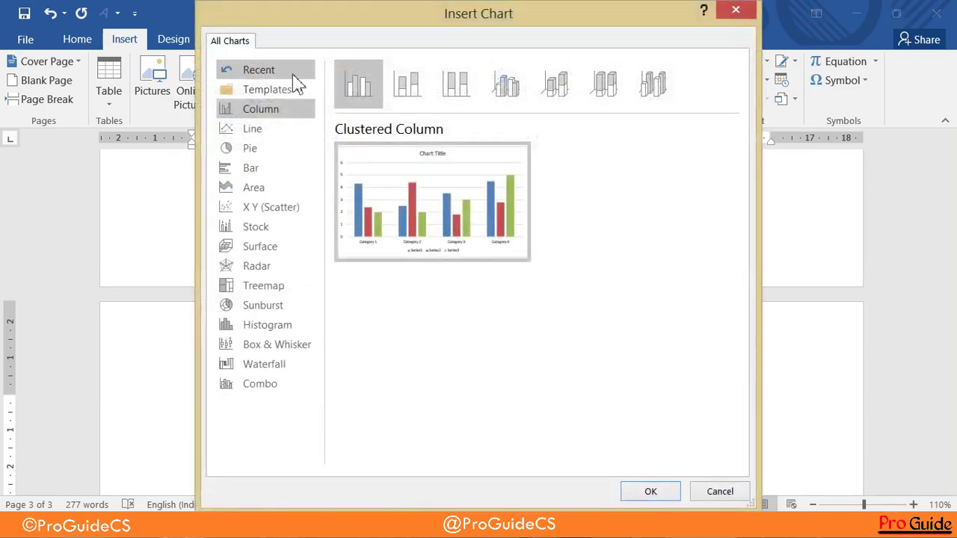
click(454, 86)
click(407, 86)
click(506, 86)
click(573, 84)
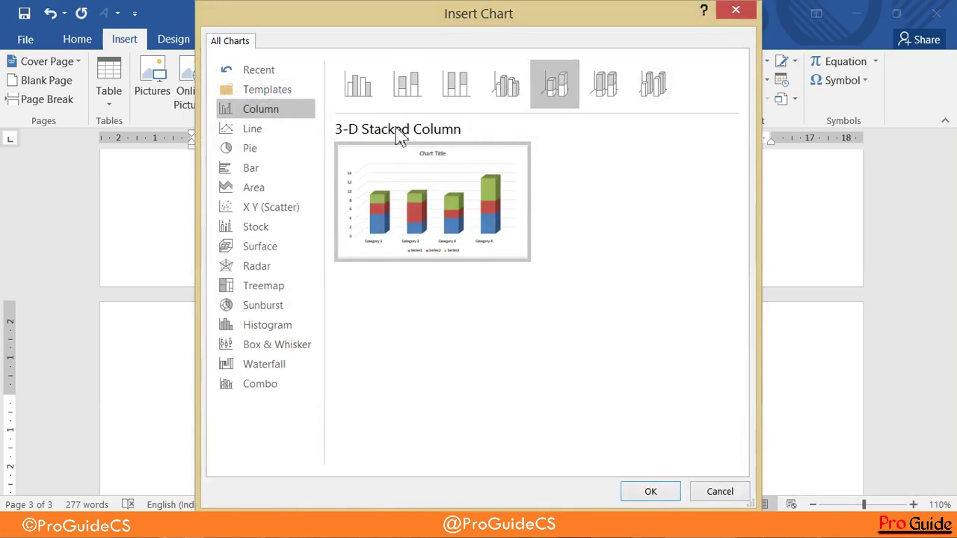
click(284, 134)
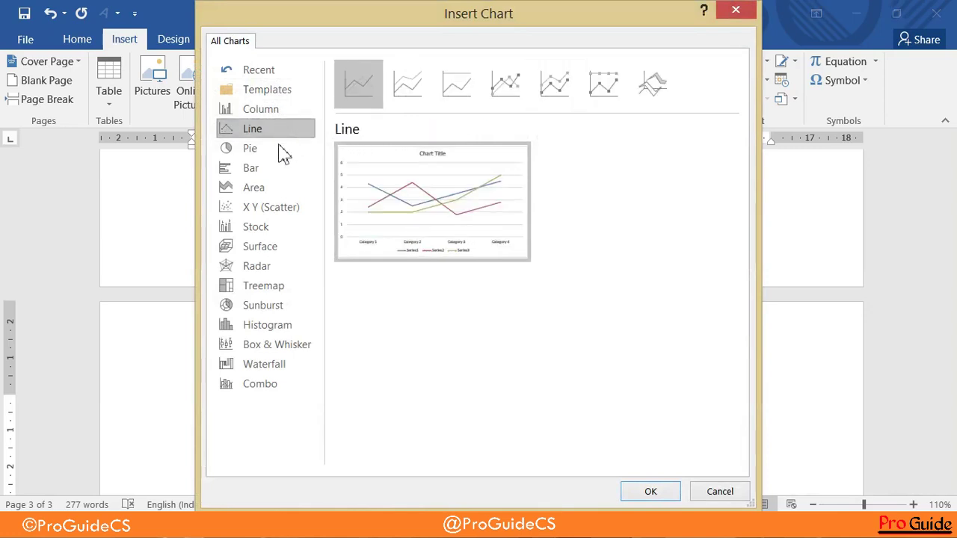
click(275, 149)
click(265, 169)
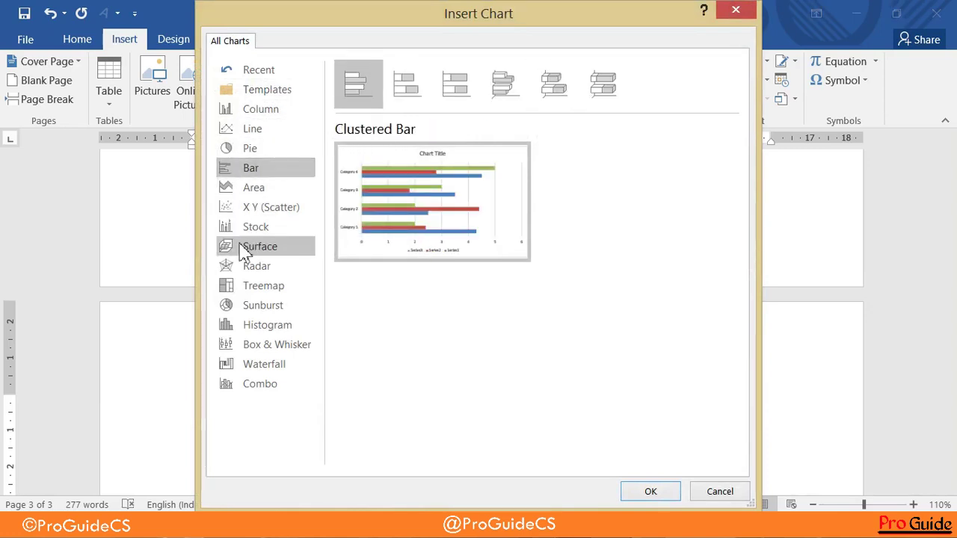
click(263, 365)
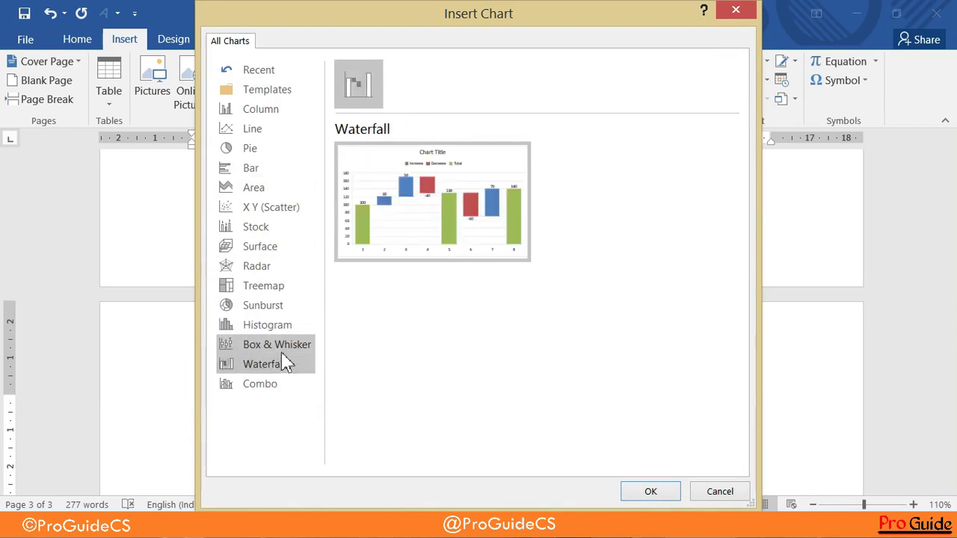
Insert a plain pie chart after comparing 3-D pie, pie of pie, bar of pie and doughnut
click(245, 148)
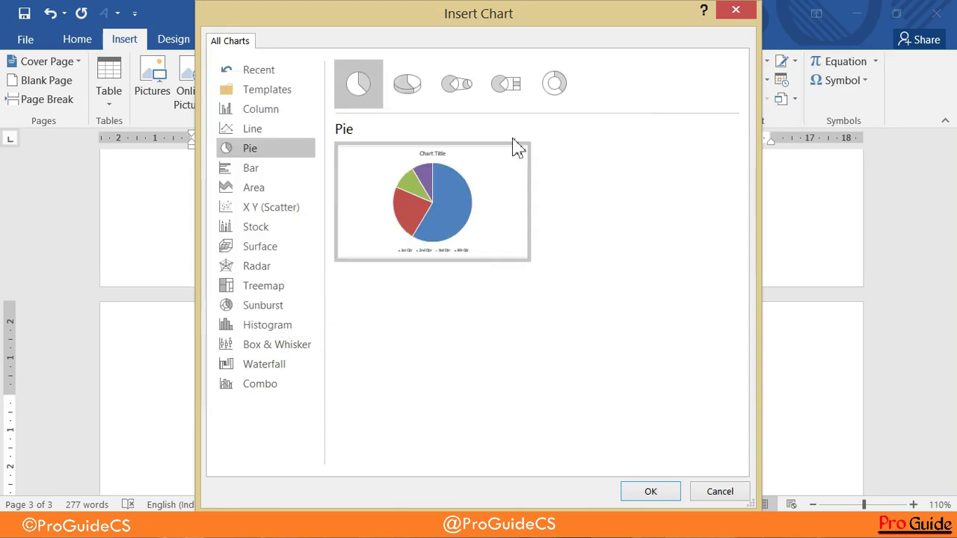
click(412, 90)
click(466, 96)
click(491, 93)
click(553, 86)
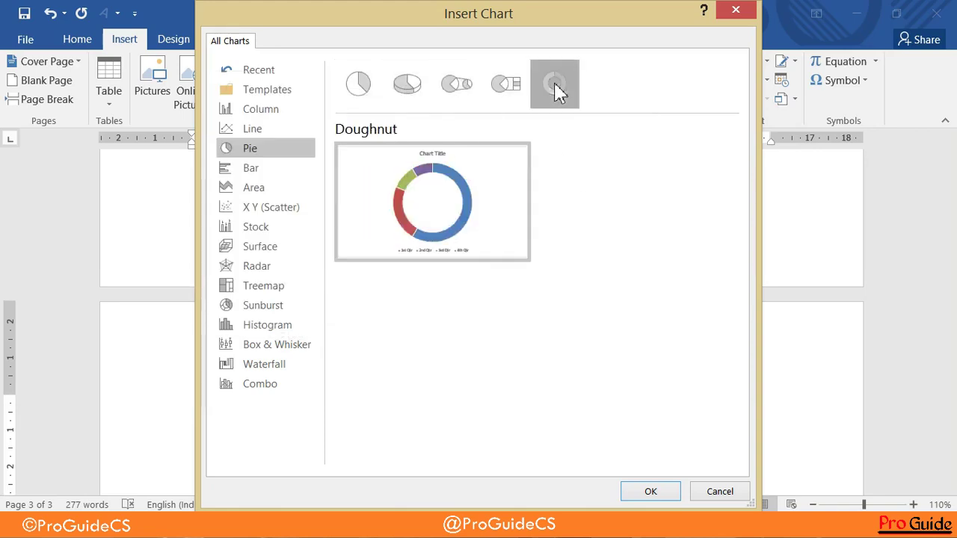
click(358, 84)
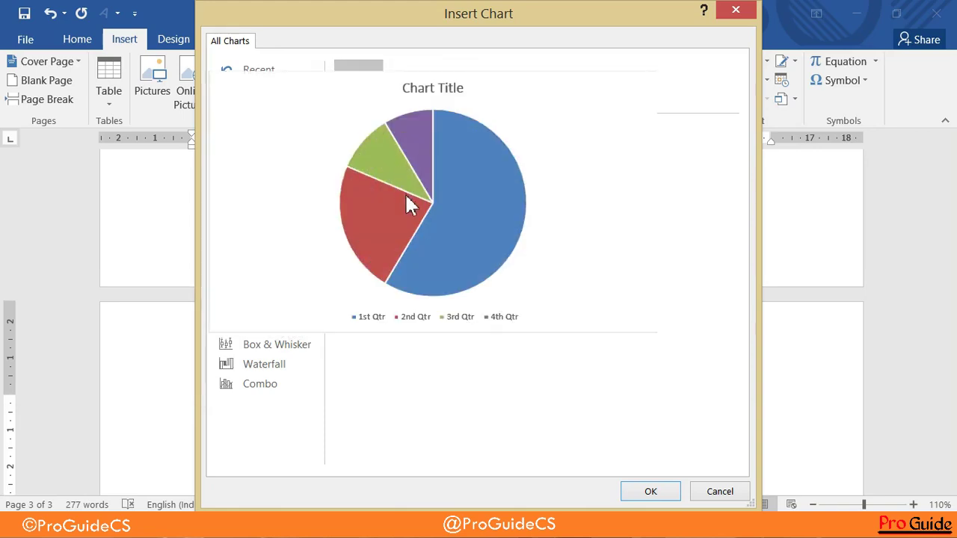
click(644, 493)
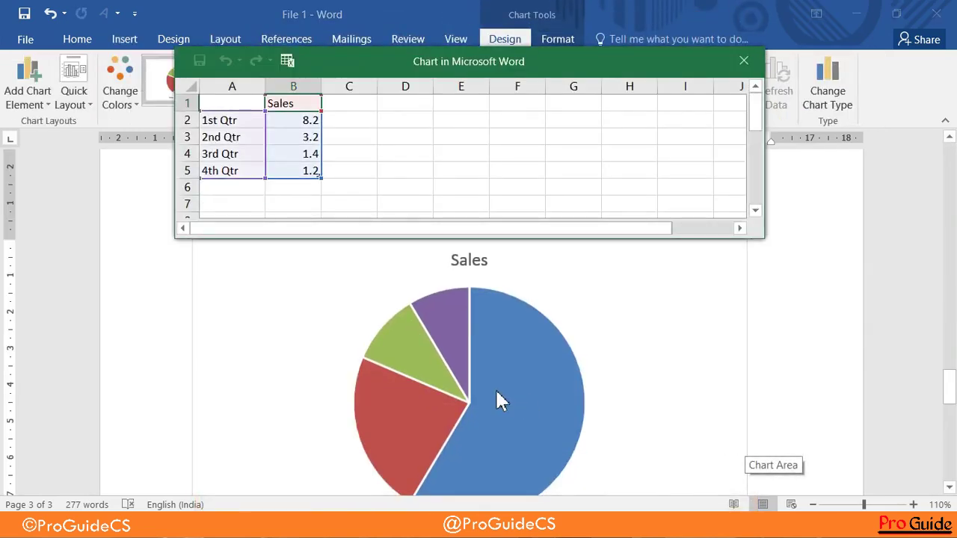
Shorten the series header in cell B1 from 'Sales' to 'Sale'
click(318, 109)
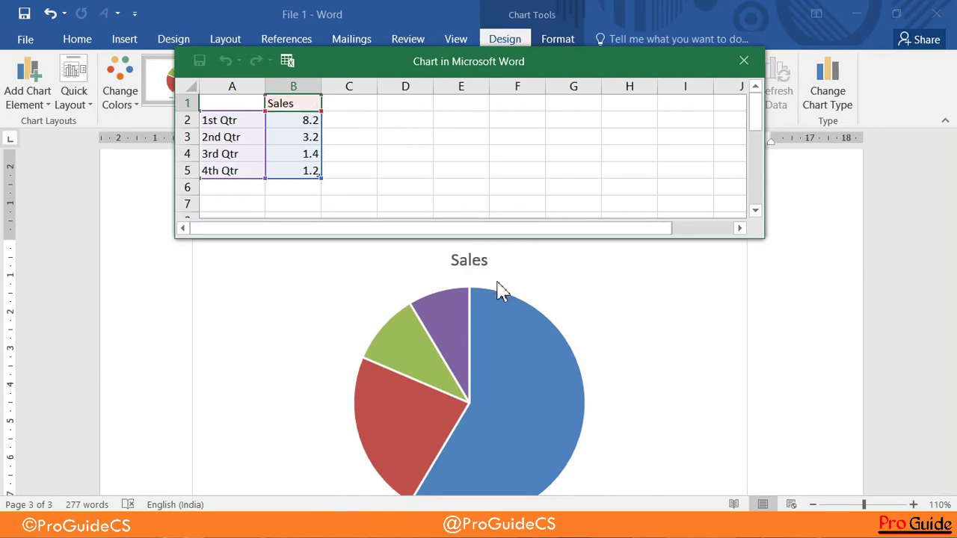
click(226, 123)
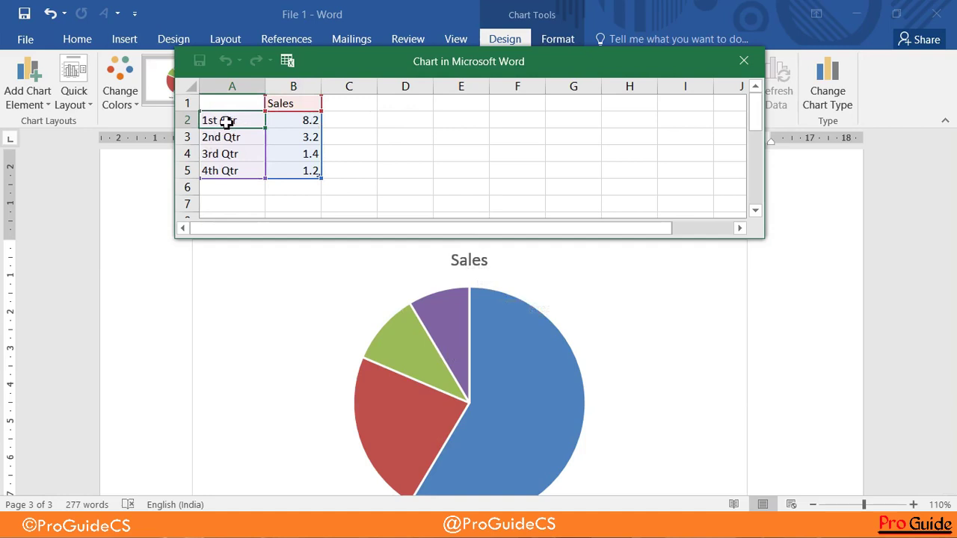
double_click(276, 103)
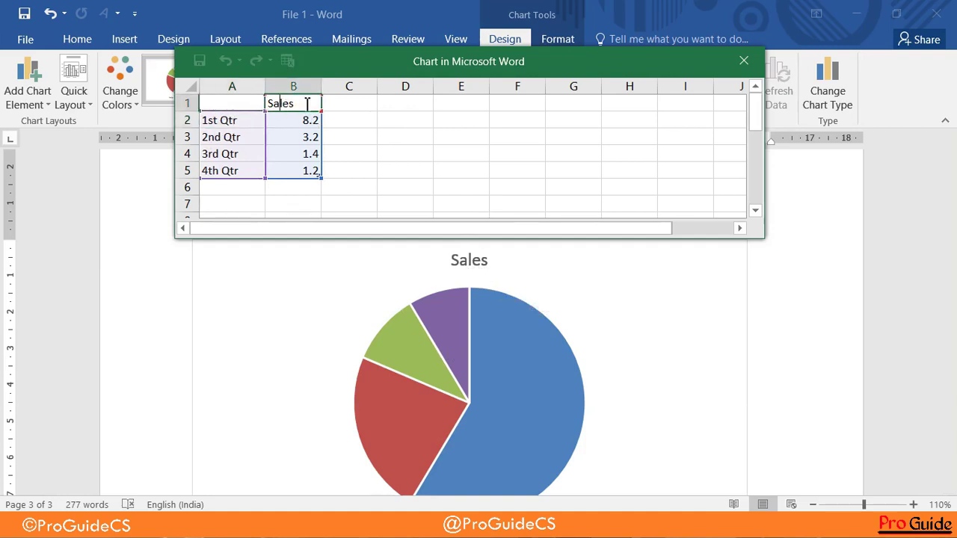
key(BackSpace)
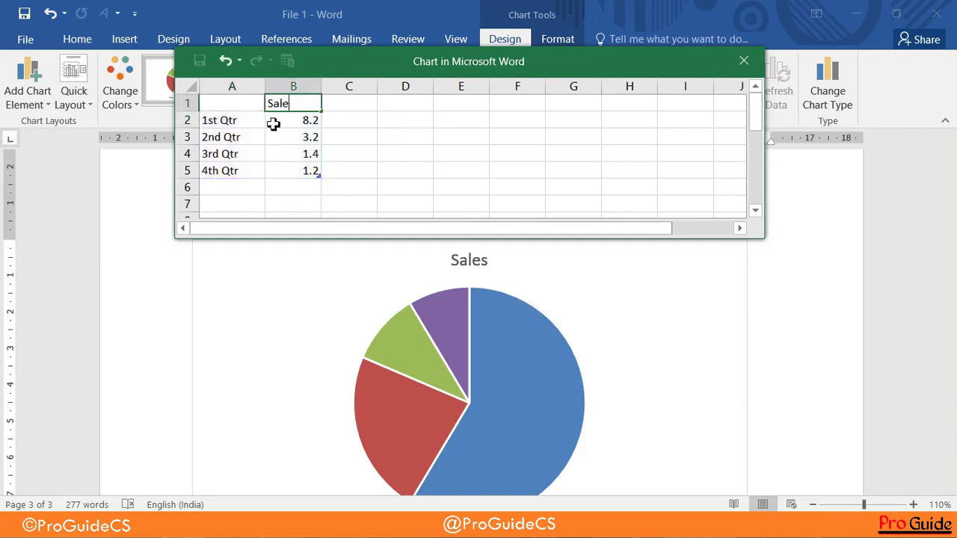
drag(212, 138, 275, 135)
click(304, 106)
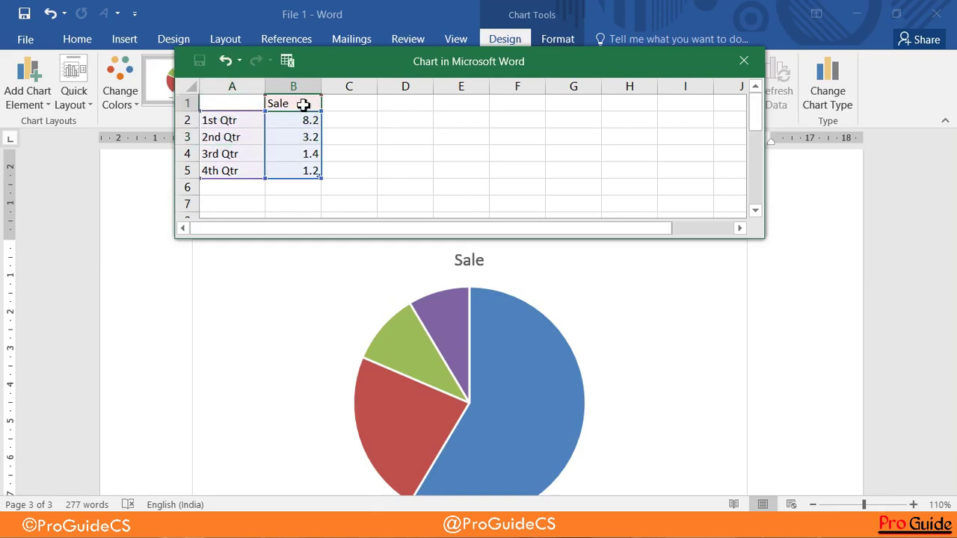
double_click(285, 103)
double_click(285, 103)
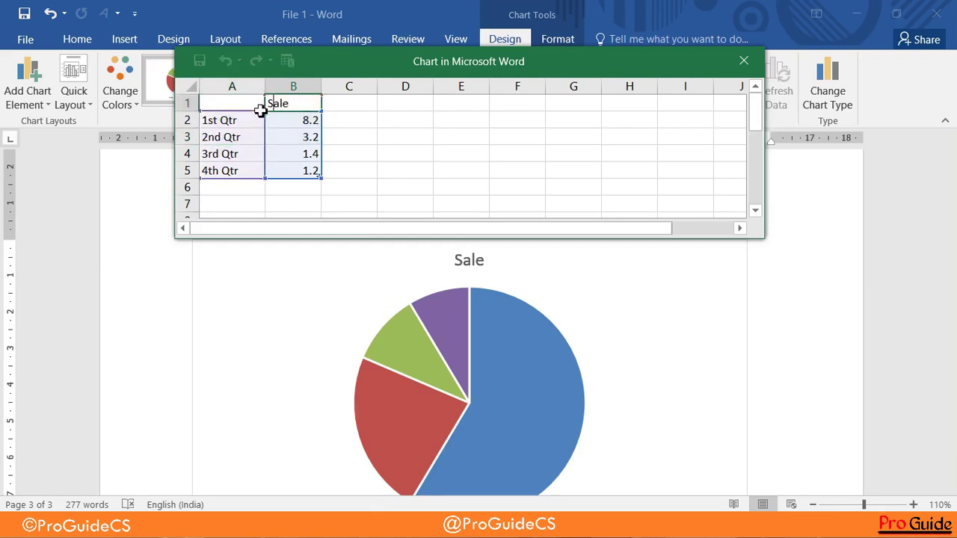
click(253, 122)
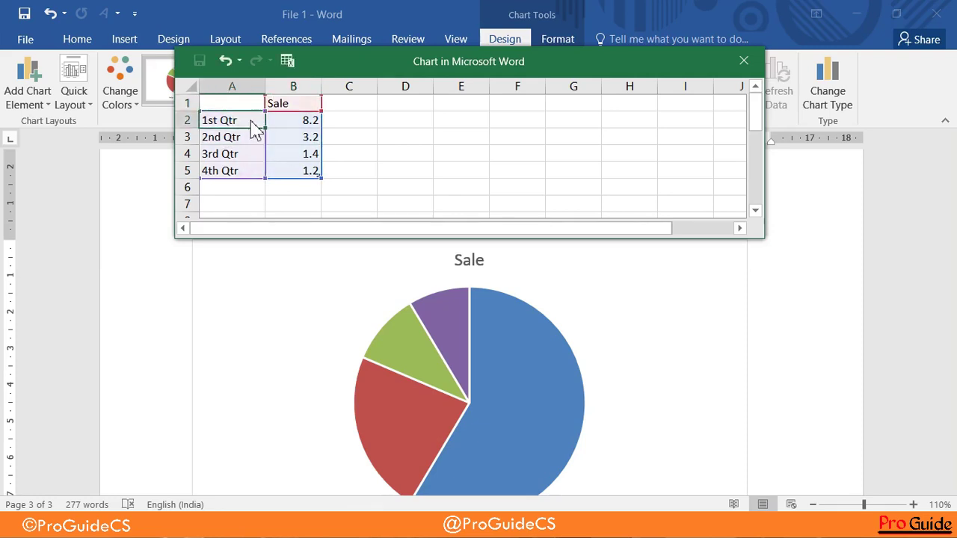
Enter the first two category names with sale values 500 and 700
text(Ajay)
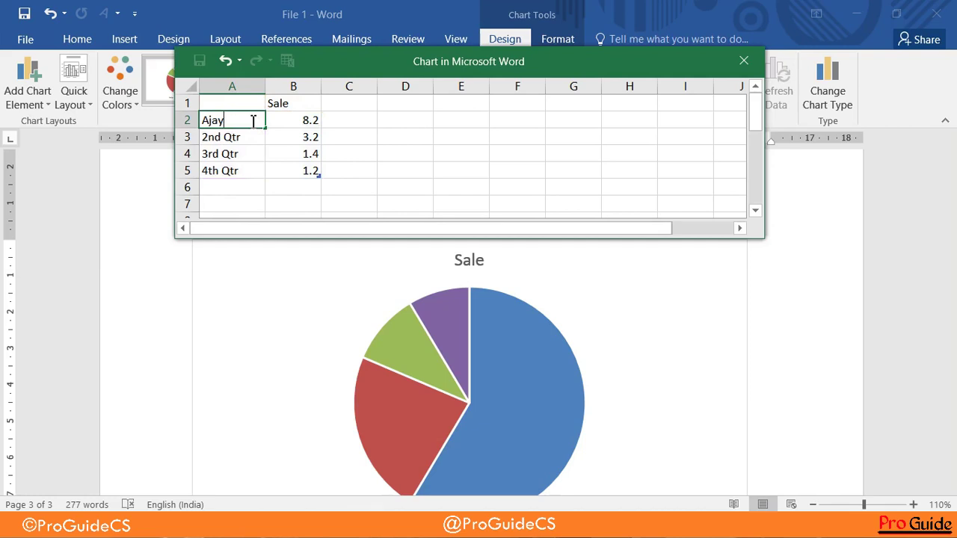
key(Tab)
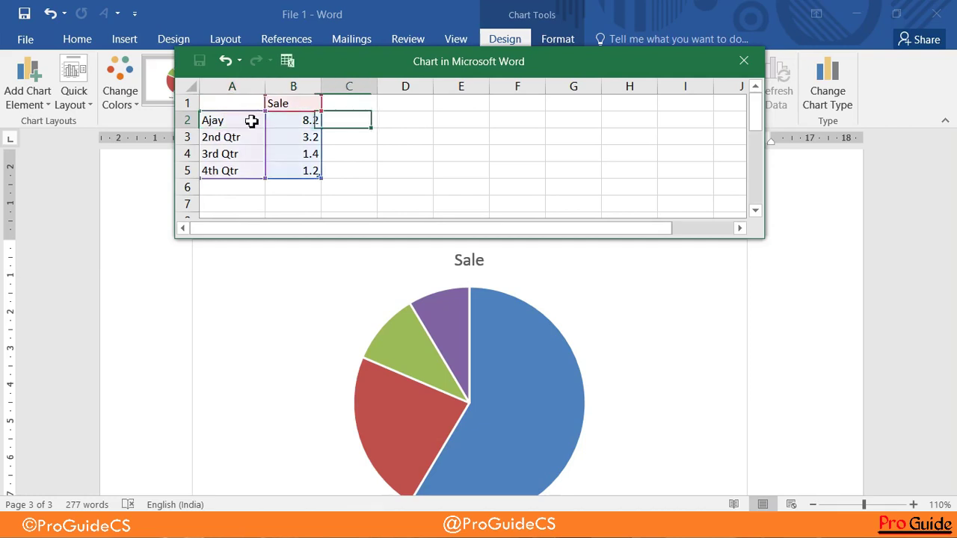
key(Tab)
key(Left)
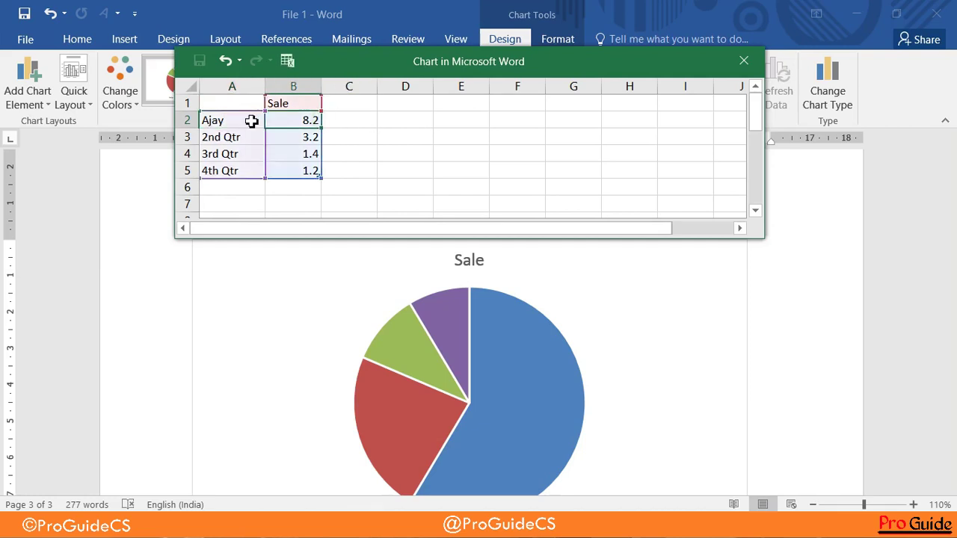
text(500)
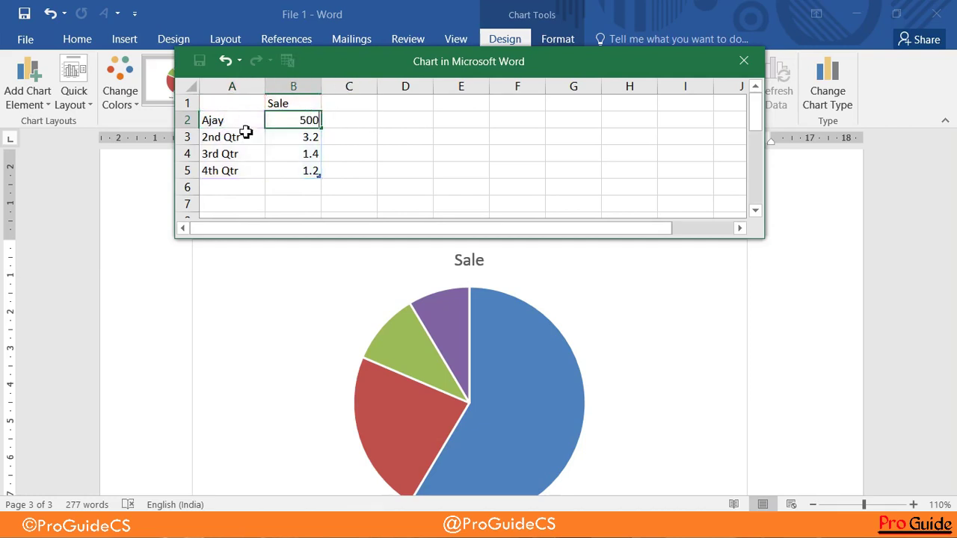
click(242, 139)
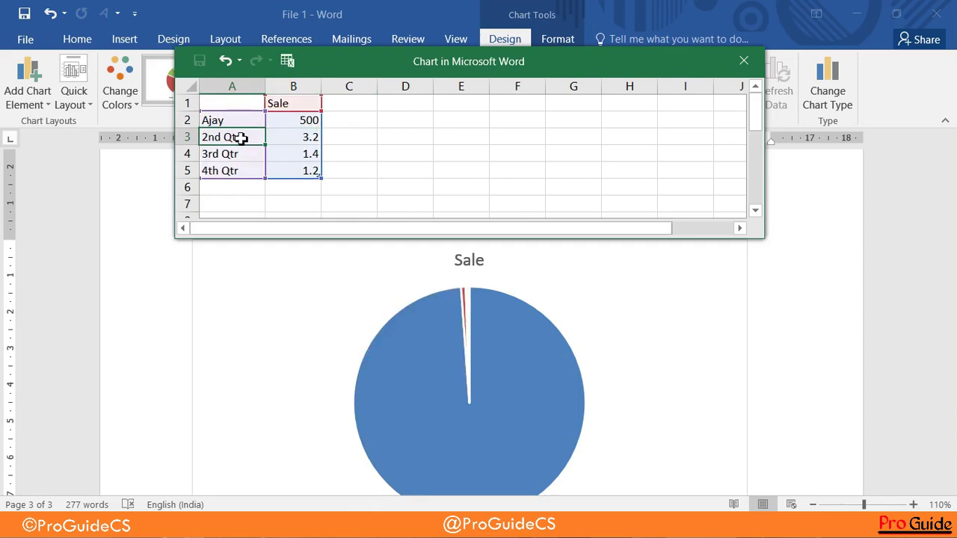
text(Shivam)
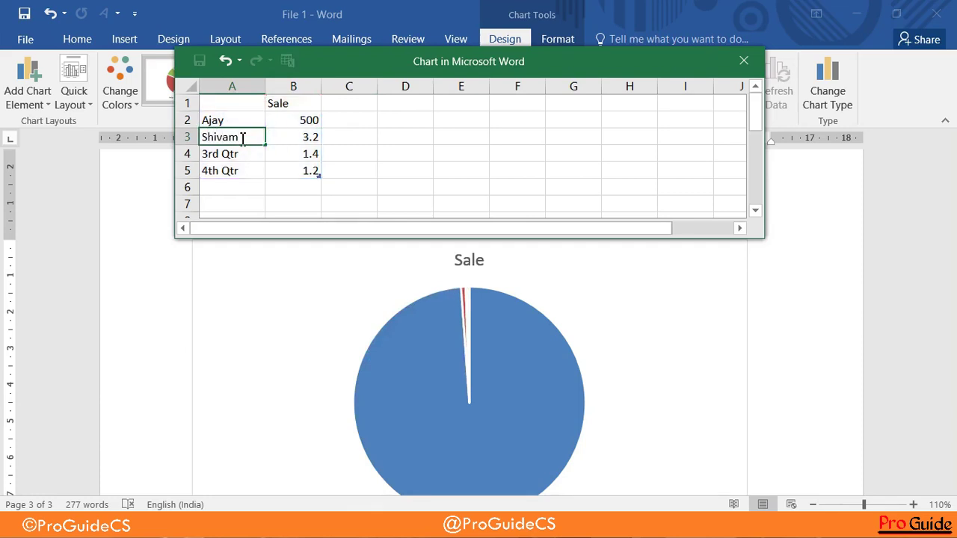
key(Return)
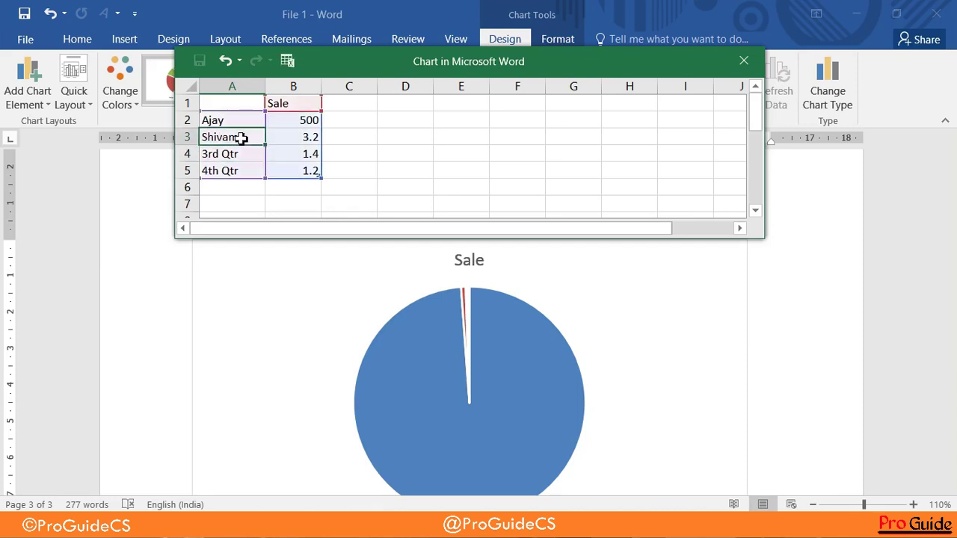
key(Up)
key(Right)
text(700)
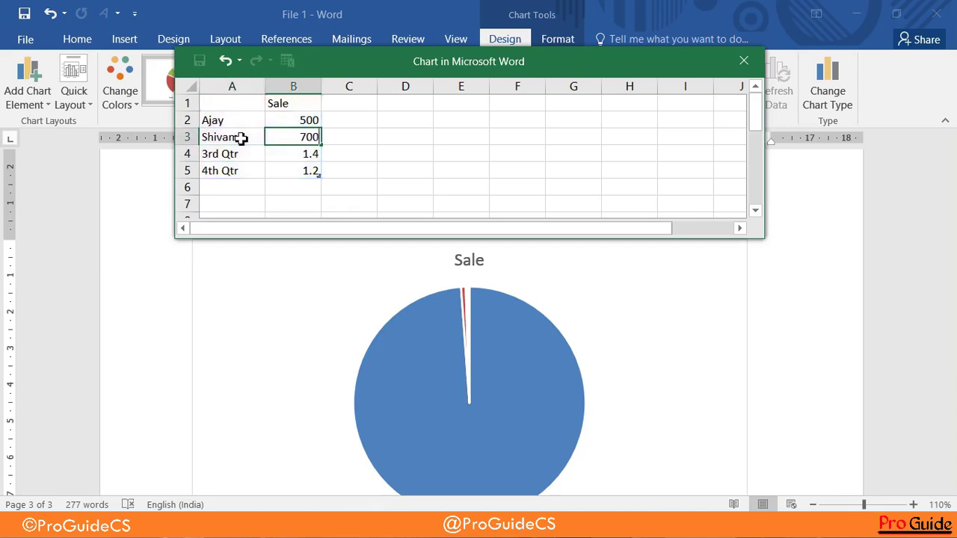
key(Return)
Enter the third and fourth category names with sale values 1000 and 300
key(Left)
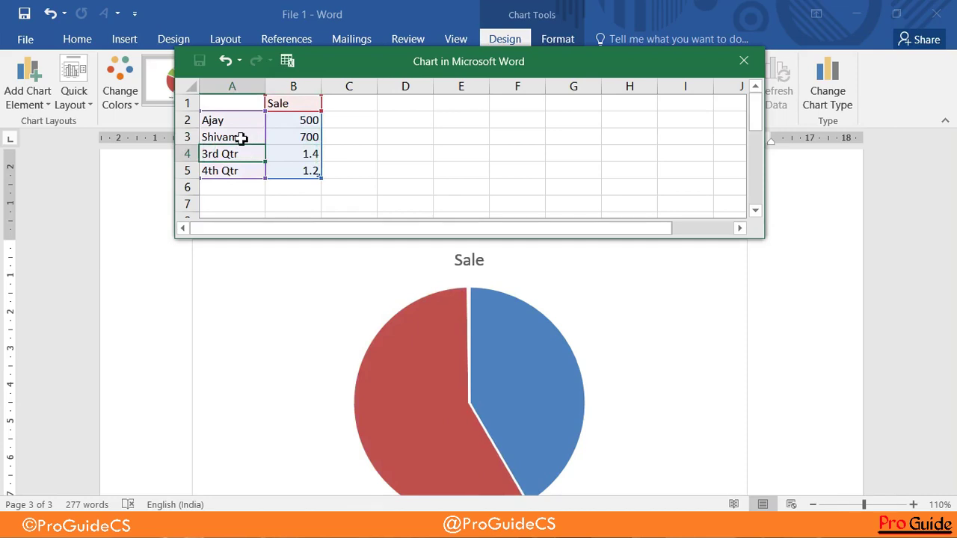
text(Pooja)
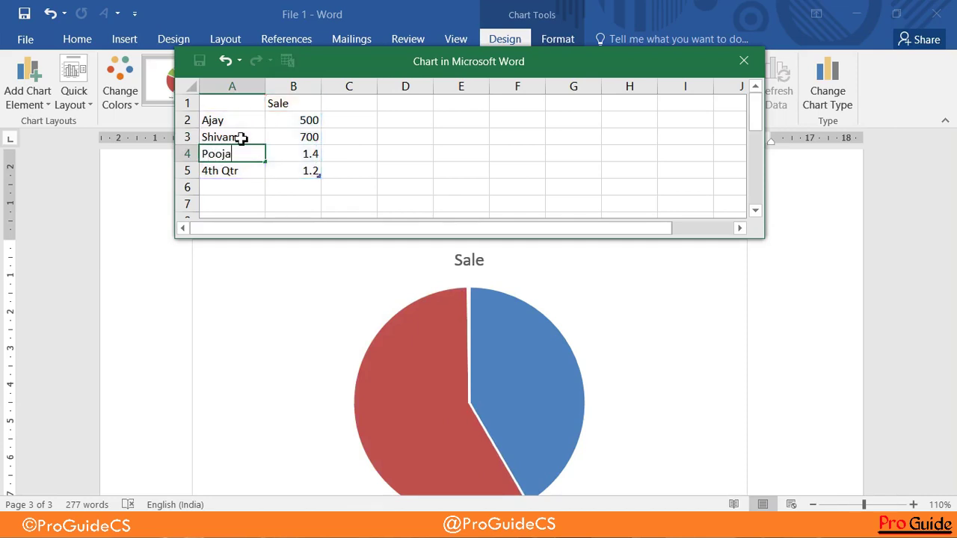
key(Right)
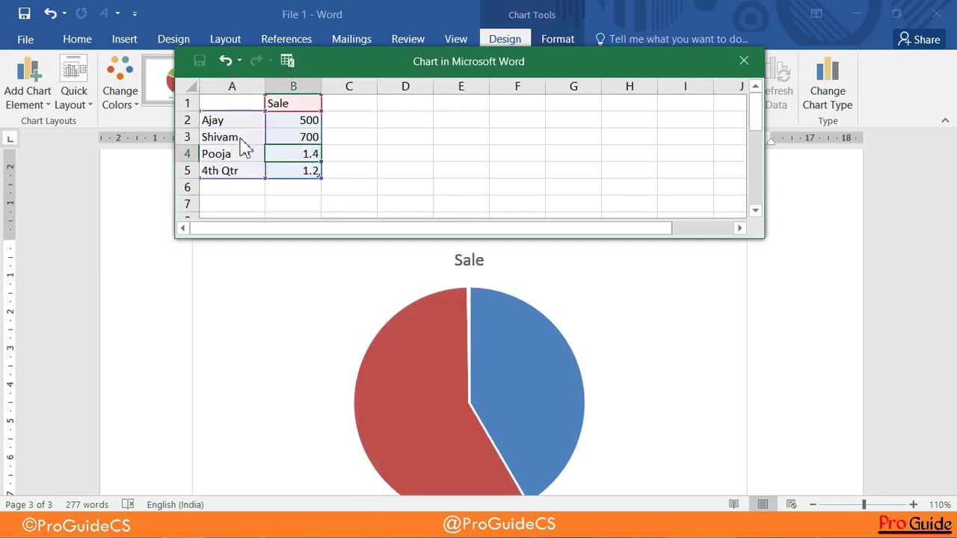
text(1000)
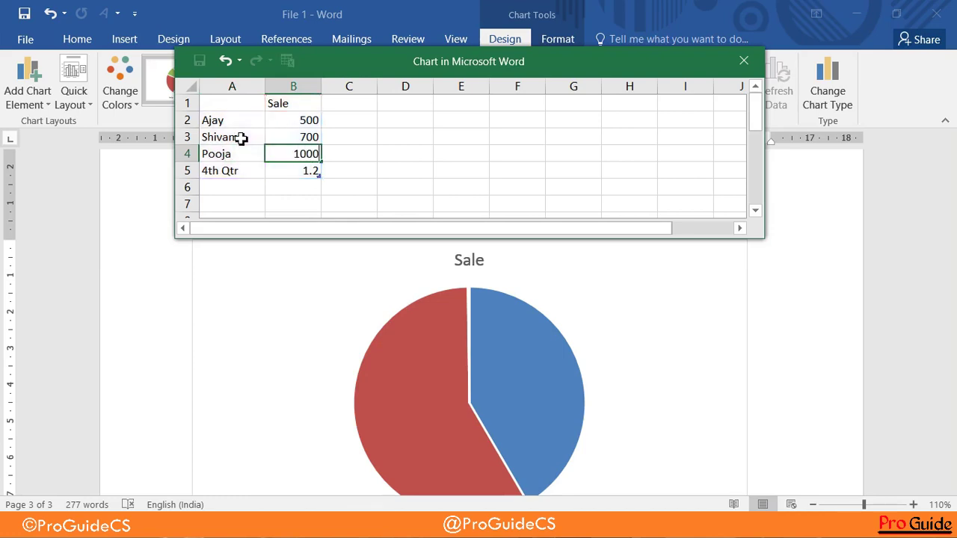
key(Return)
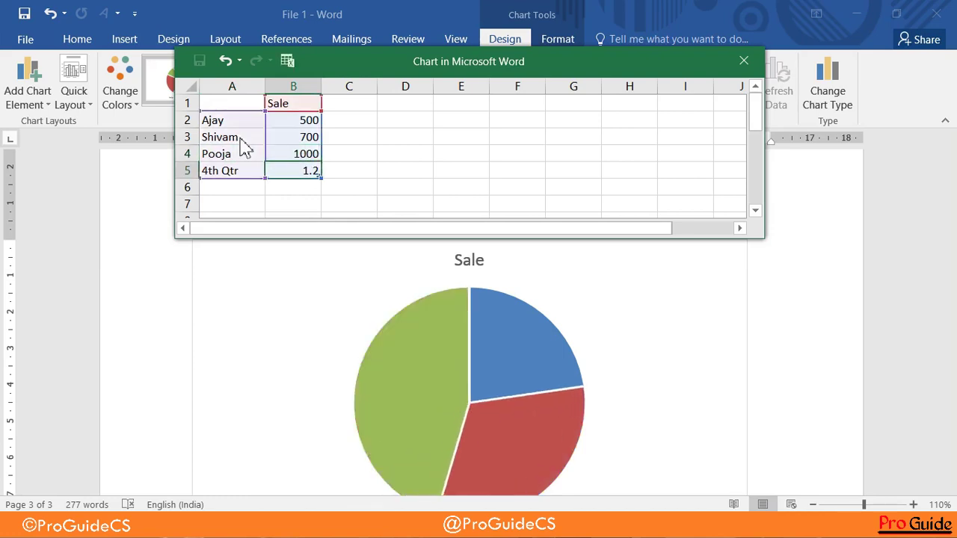
text(Govind)
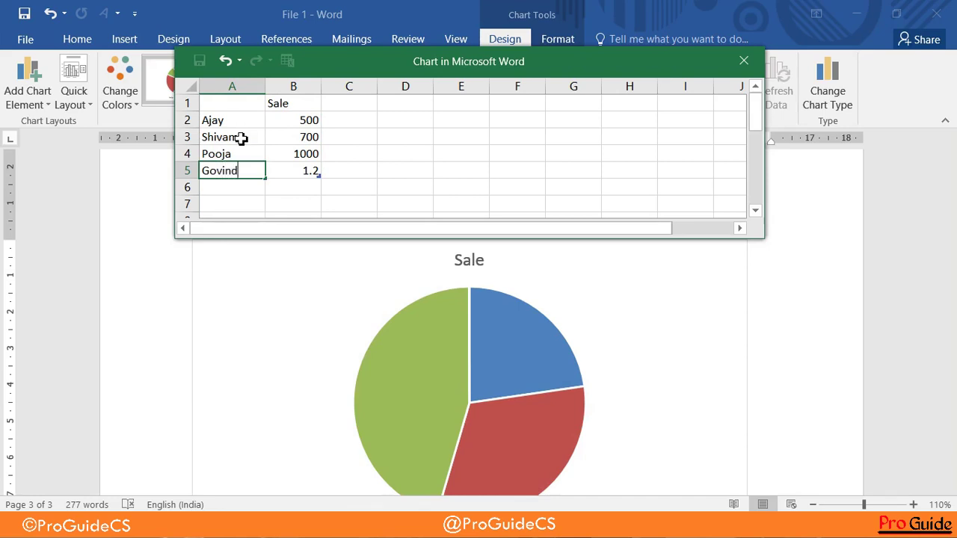
key(Tab)
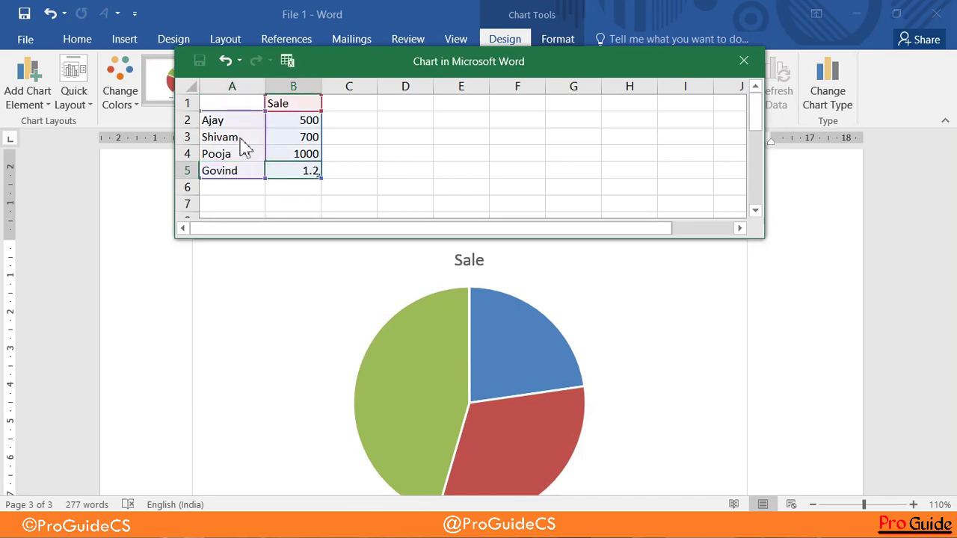
text(300)
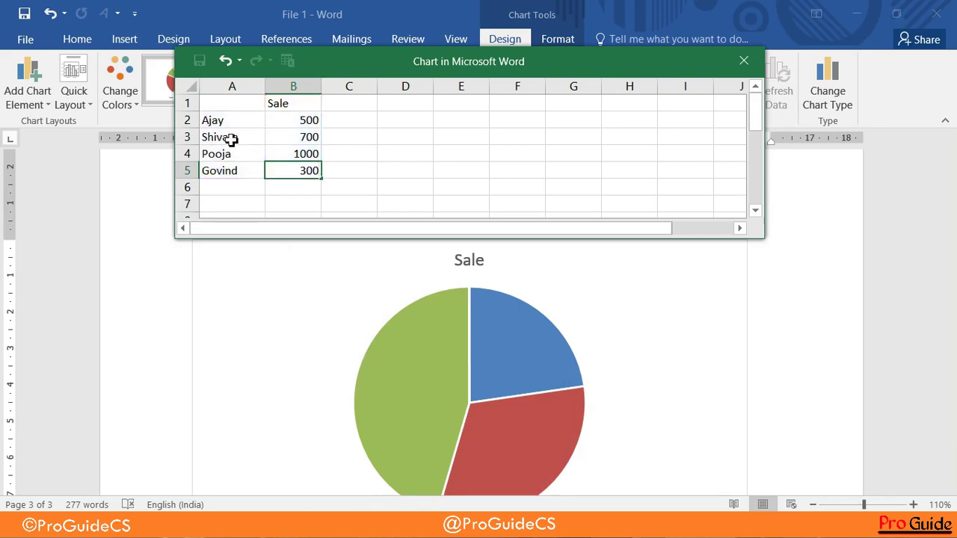
click(278, 192)
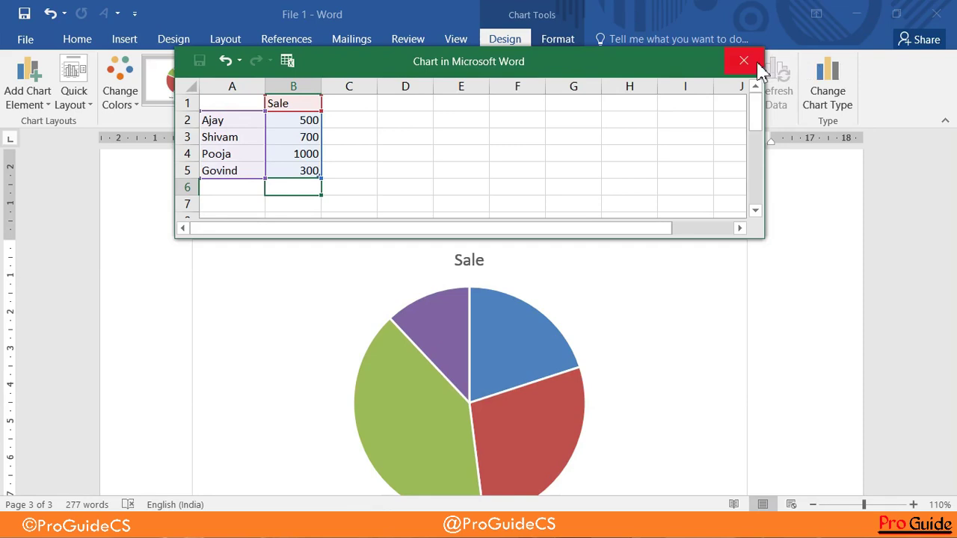
Close the chart data sheet, then inspect the pie, one slice and the legend
click(759, 67)
scroll(588, 316, down, 3)
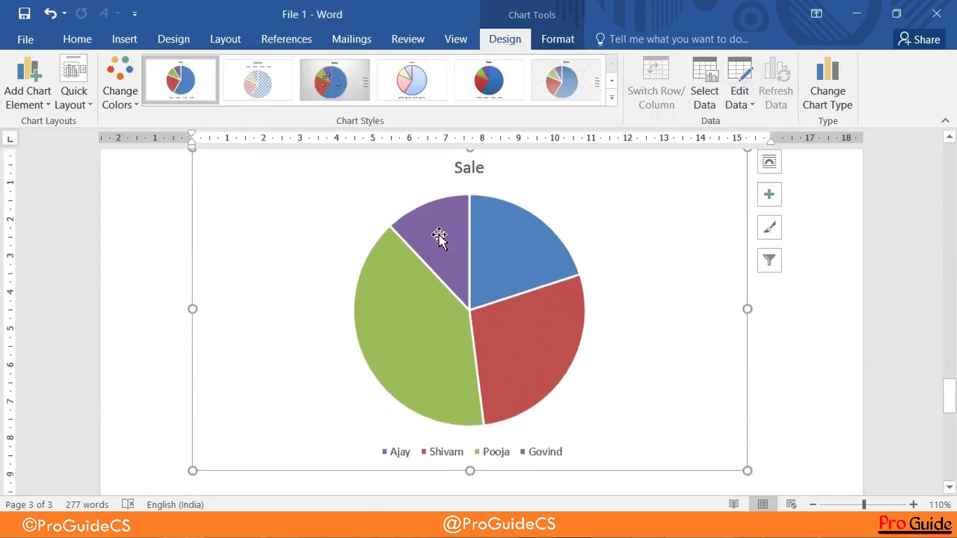
click(456, 332)
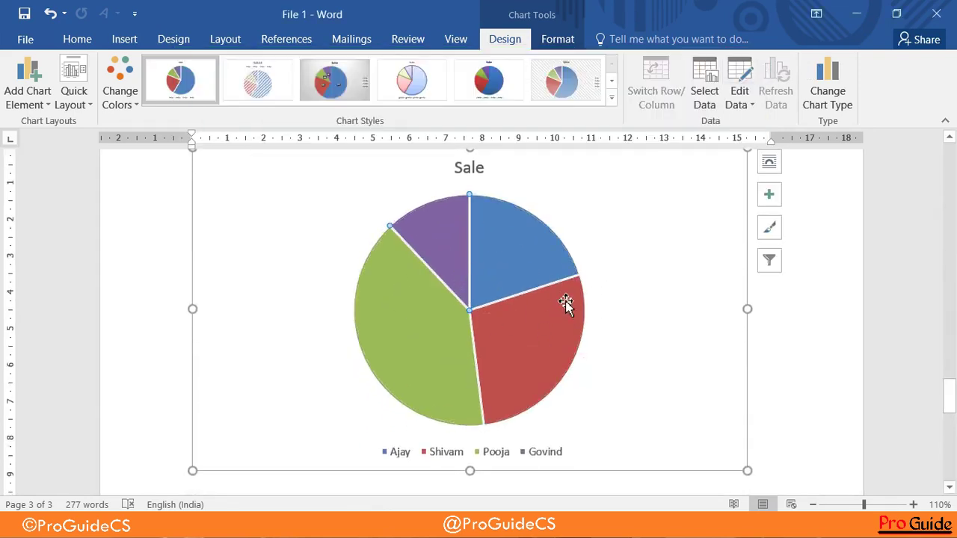
click(508, 252)
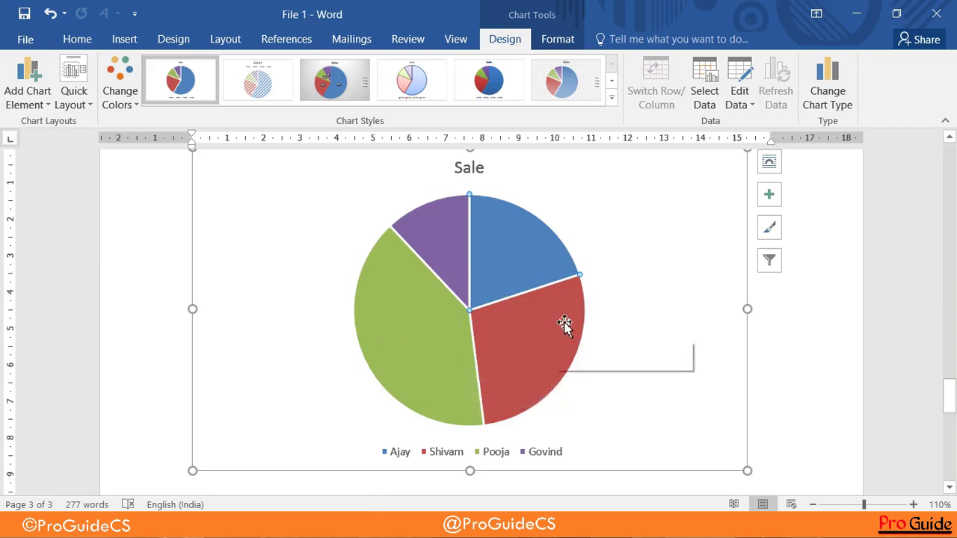
click(544, 462)
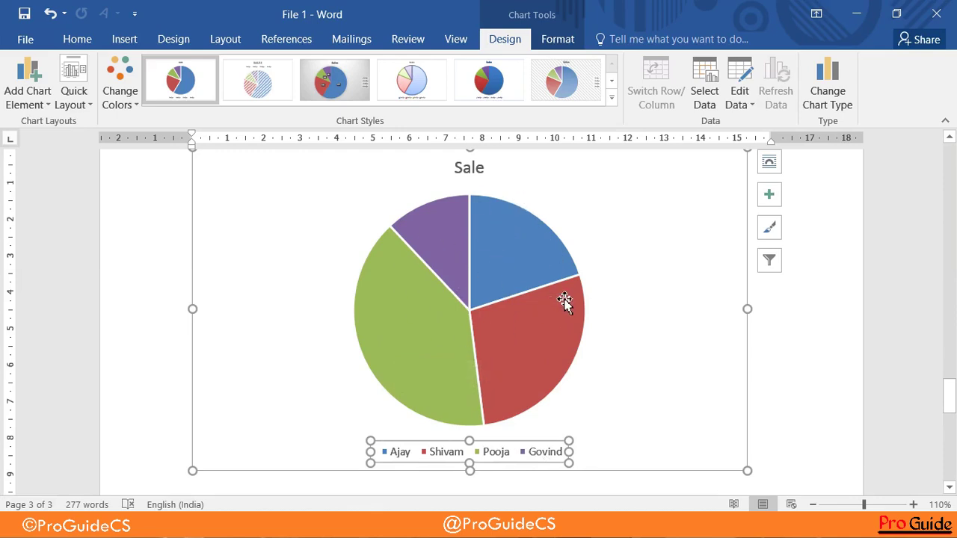
scroll(568, 299, down, 1)
scroll(553, 299, up, 1)
Try a centred-overlay Sale title, then place it above the chart
click(44, 105)
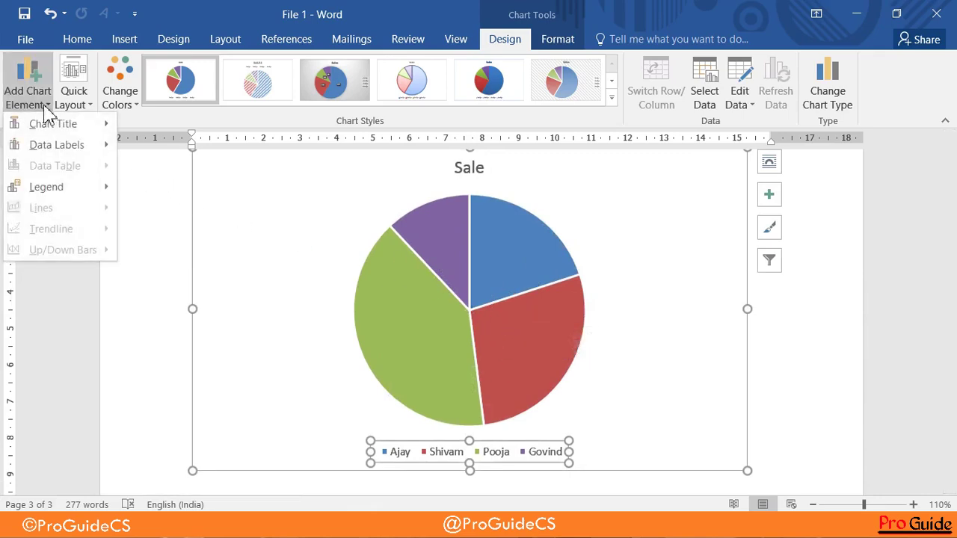
mouse_move(52, 124)
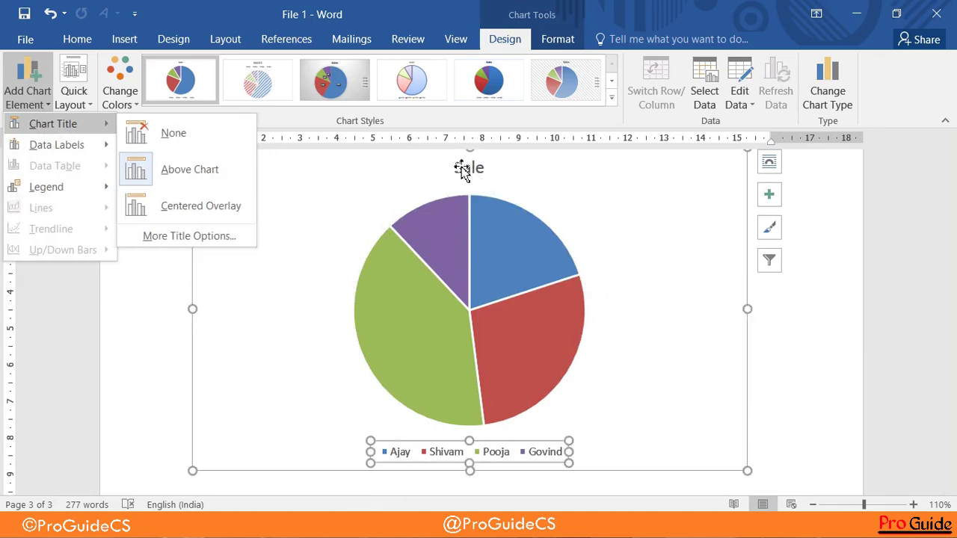
click(224, 206)
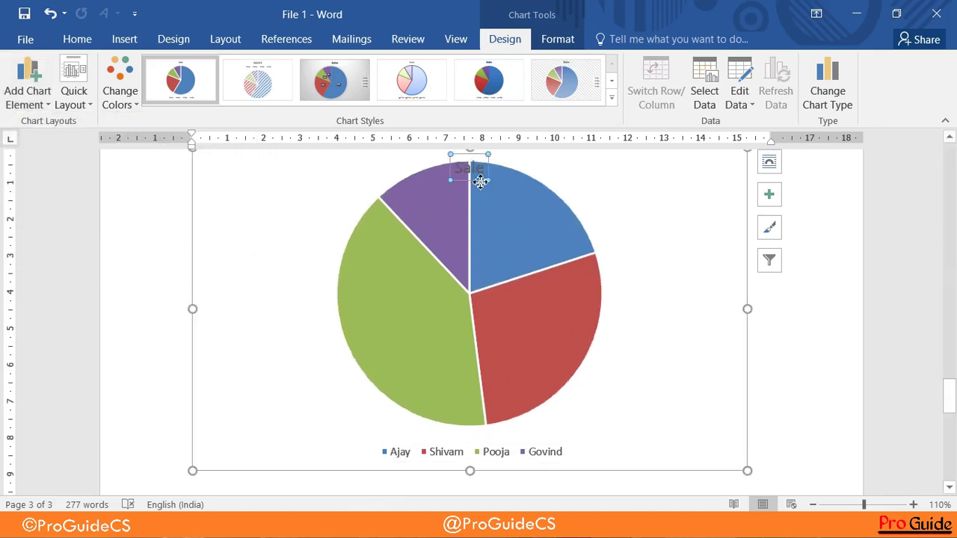
scroll(486, 209, up, 3)
ctrl+scroll(512, 261, down, 2)
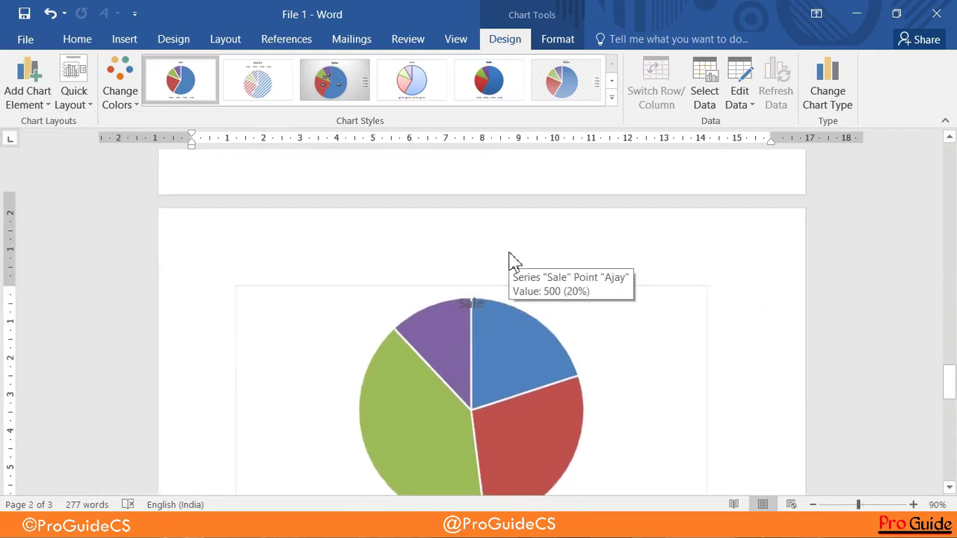
scroll(513, 261, down, 1)
scroll(508, 256, down, 2)
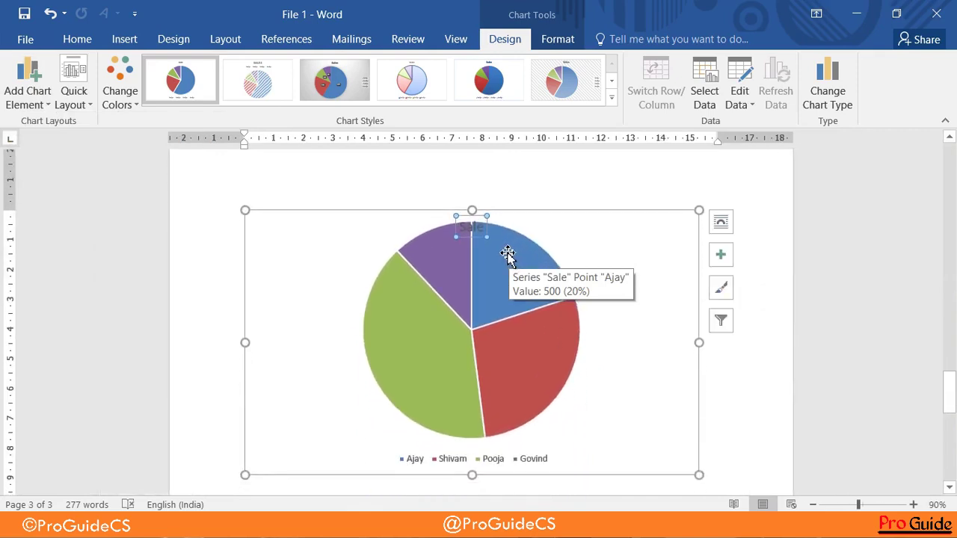
click(27, 94)
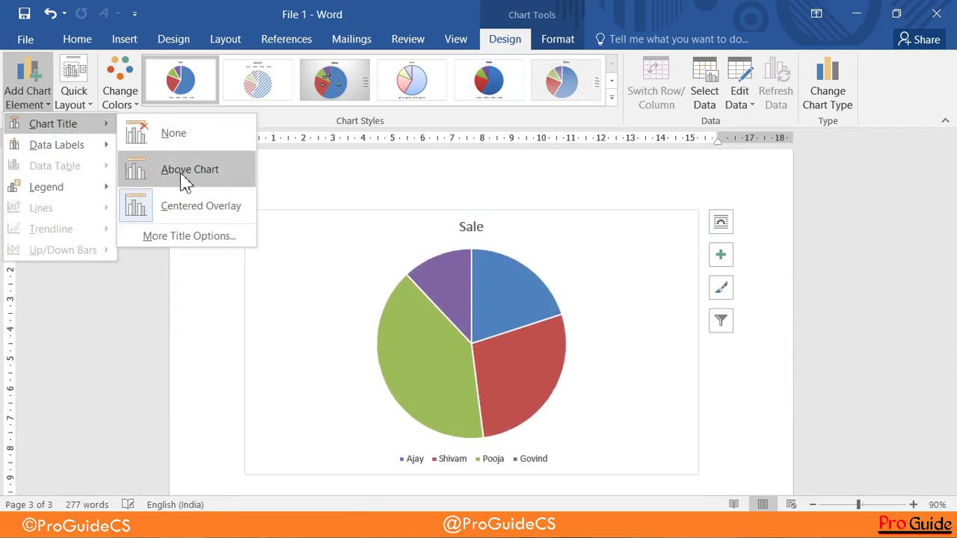
click(184, 176)
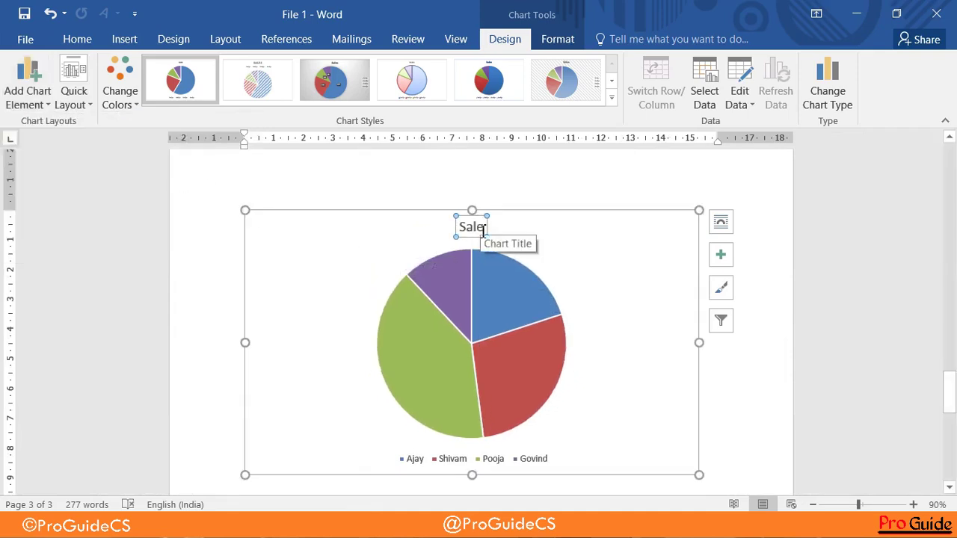
click(22, 93)
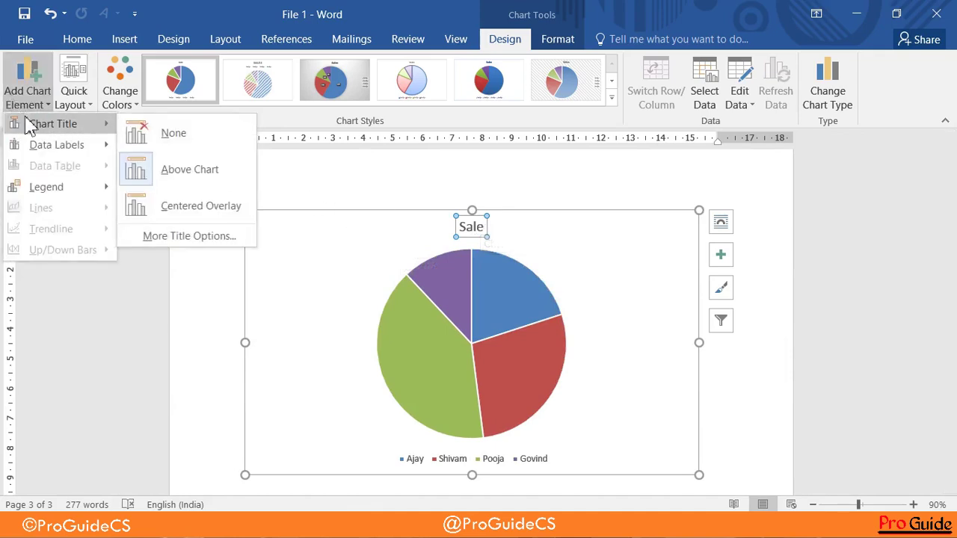
mouse_move(56, 145)
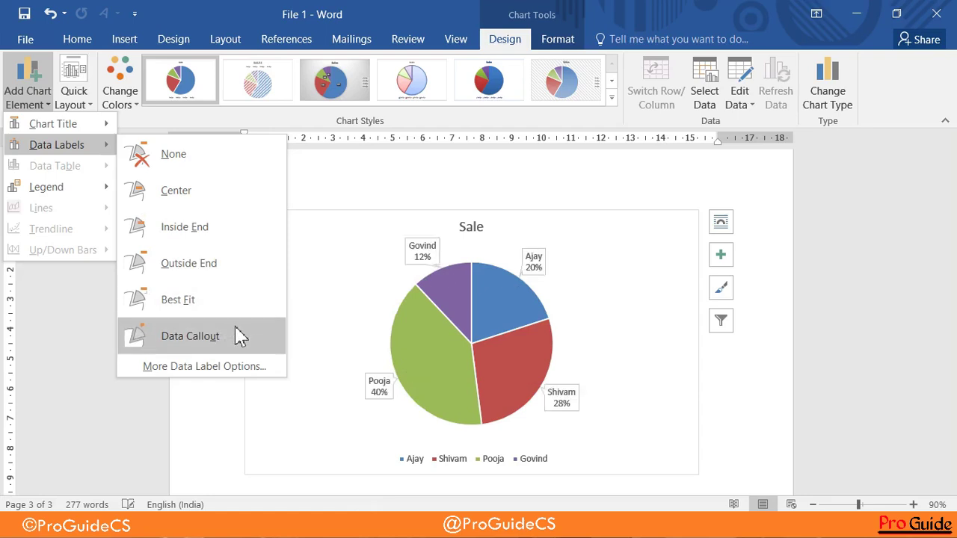
Apply data callout labels showing each slice's name and percentage
click(235, 329)
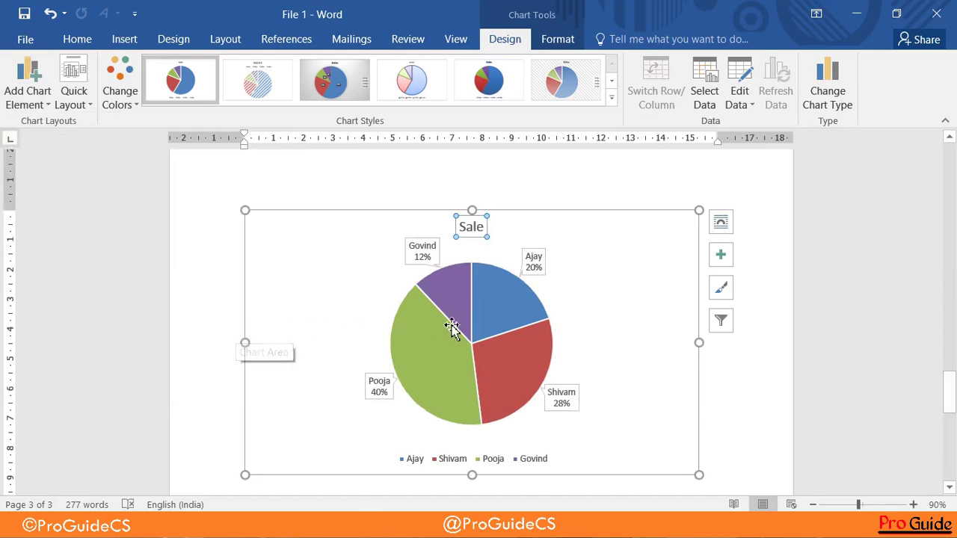
ctrl+scroll(451, 325, up, 2)
scroll(652, 323, down, 1)
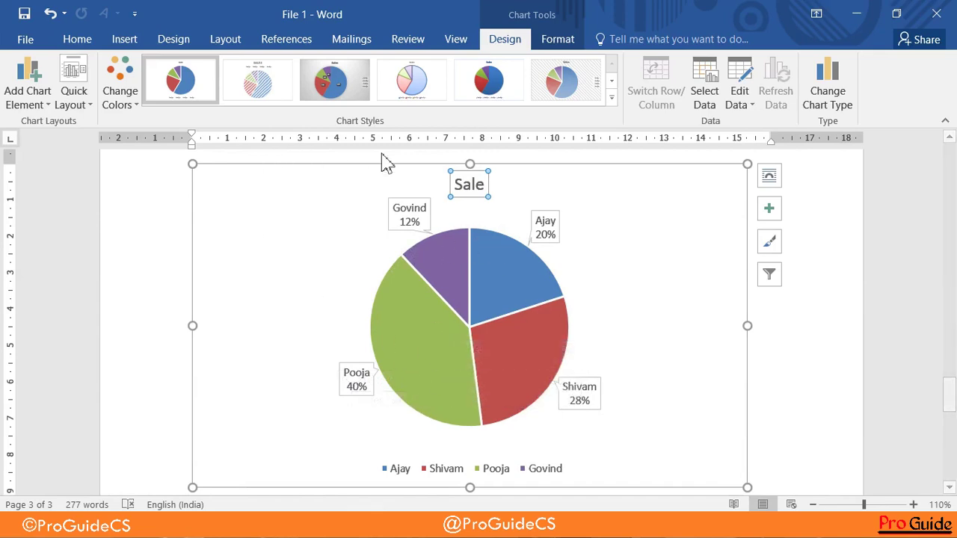
click(43, 102)
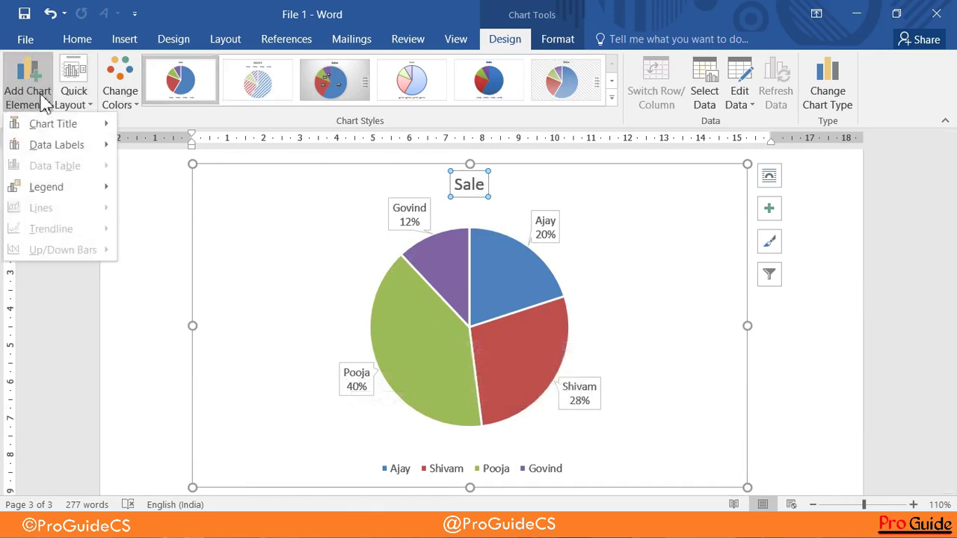
mouse_move(46, 186)
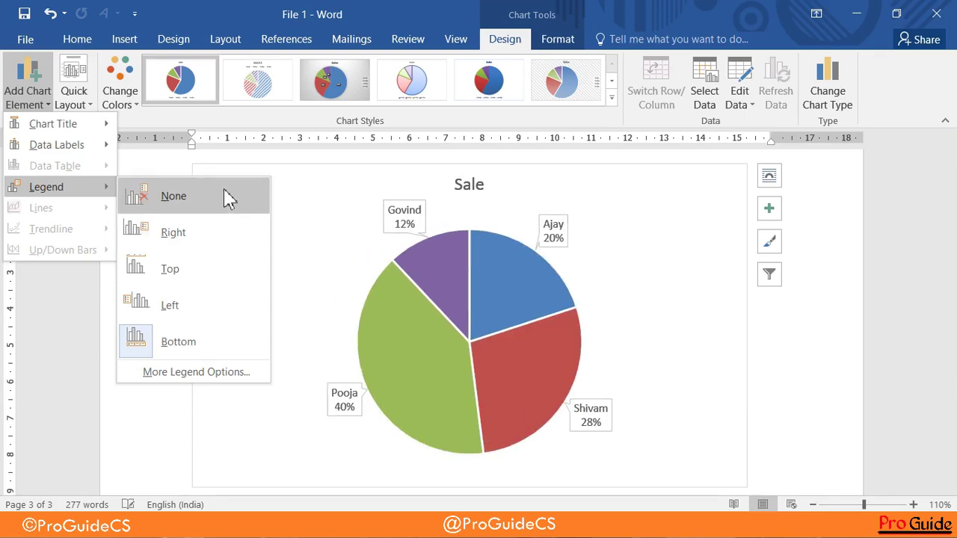
Move the legend to the right of the pie chart
click(265, 246)
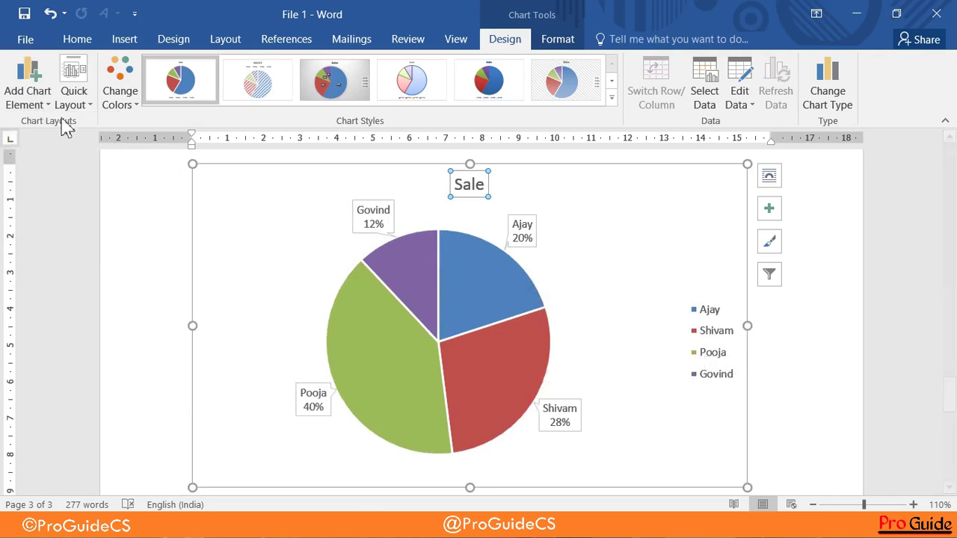
click(30, 105)
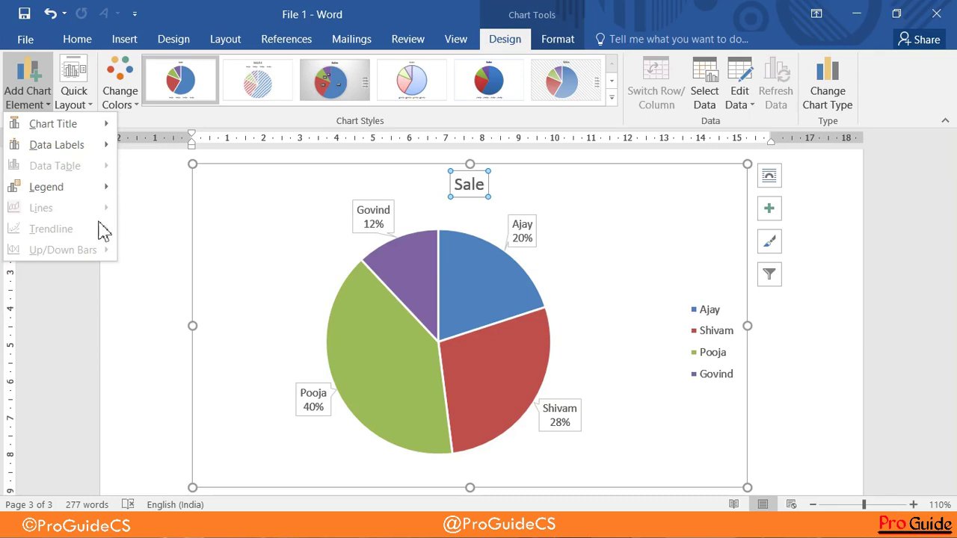
Apply the Colorful palette giving orange, teal, purple and brown slices
click(83, 108)
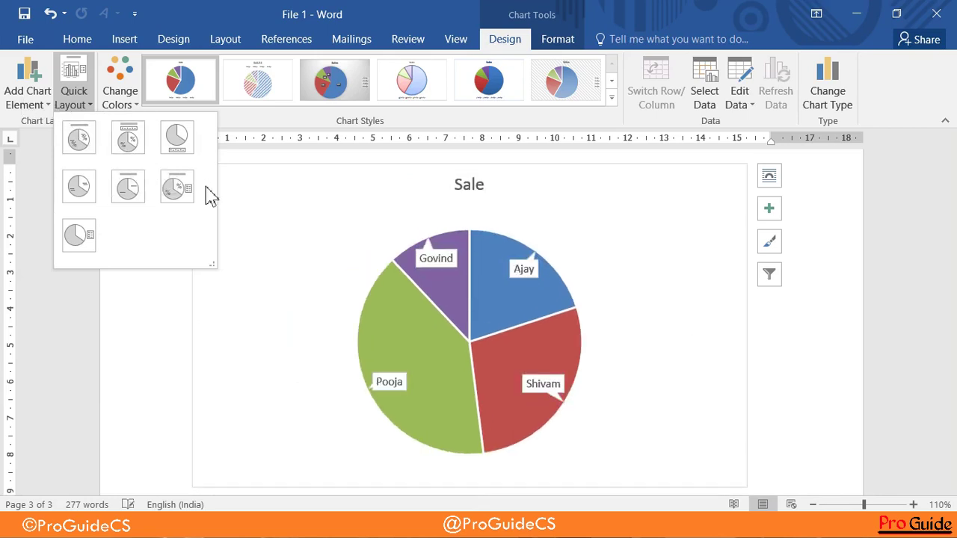
click(128, 105)
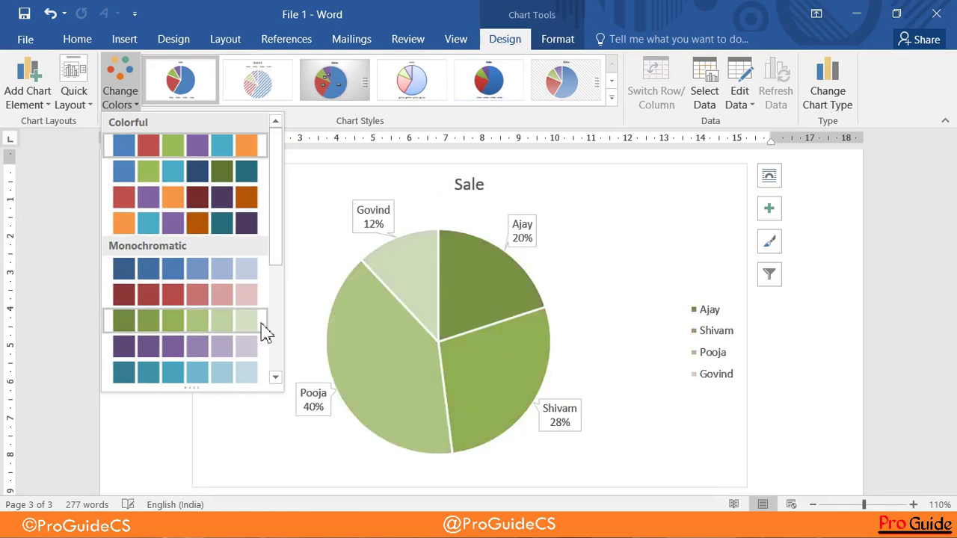
click(229, 223)
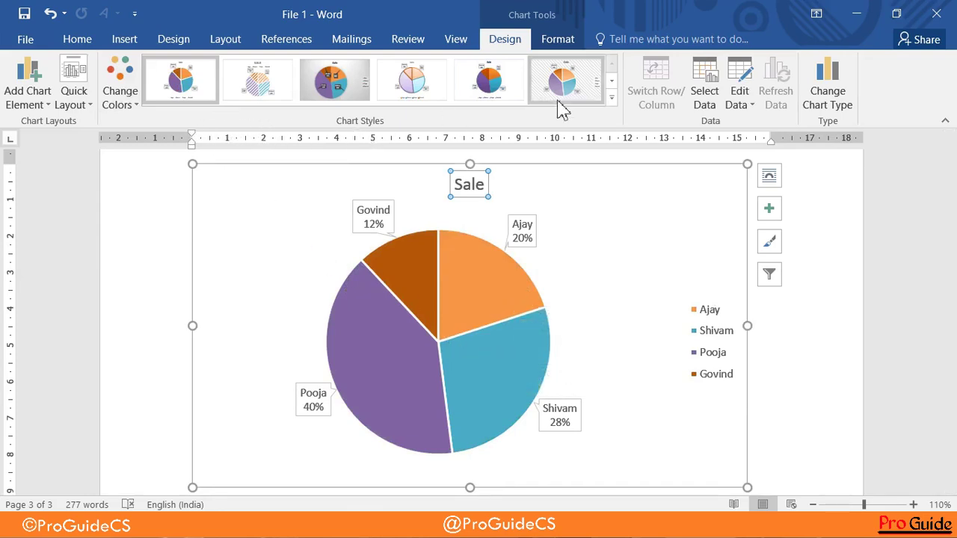
Apply the dark-background chart style with shaded, bevelled slices
click(612, 97)
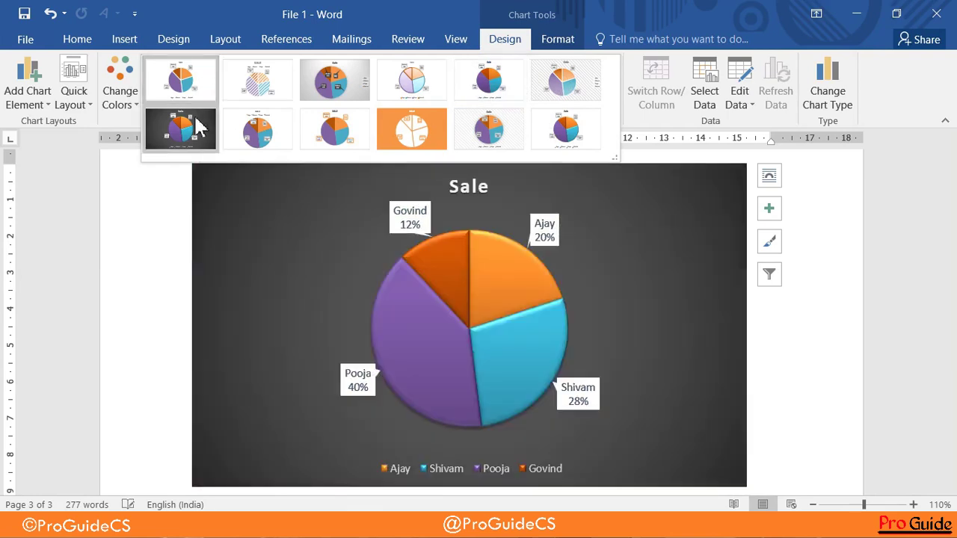
click(198, 127)
mouse_move(516, 270)
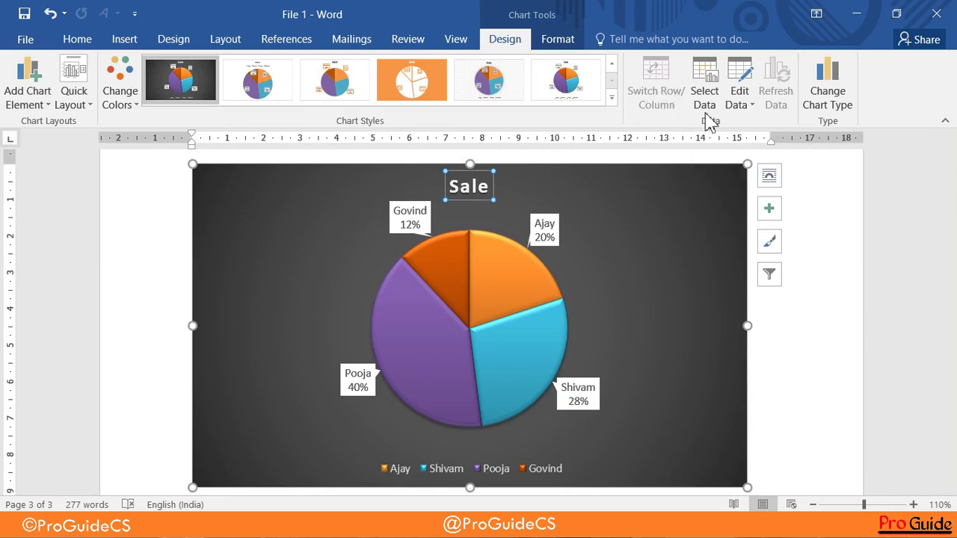
Select the pie's data labels and remove Shivam from the chart categories in Select Data
click(542, 236)
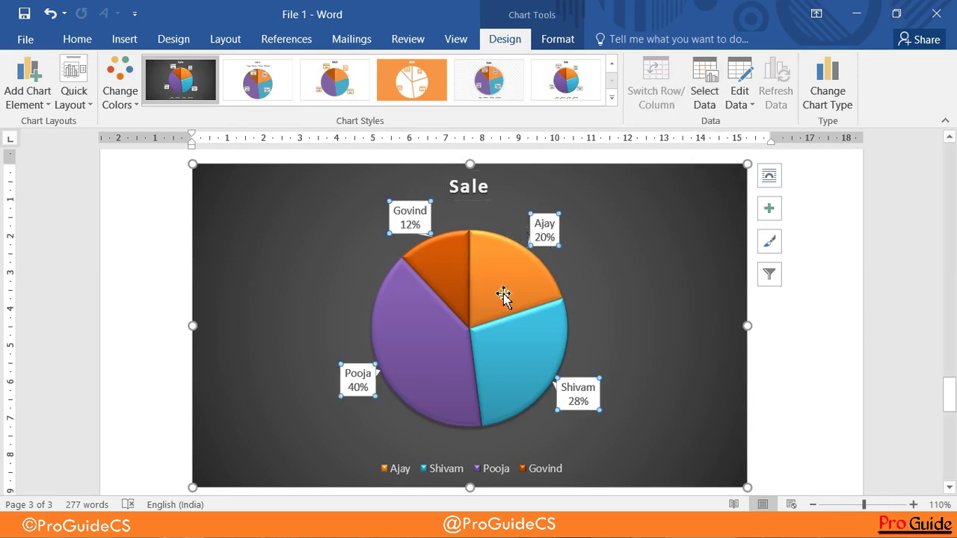
scroll(515, 374, down, 1)
scroll(524, 388, up, 2)
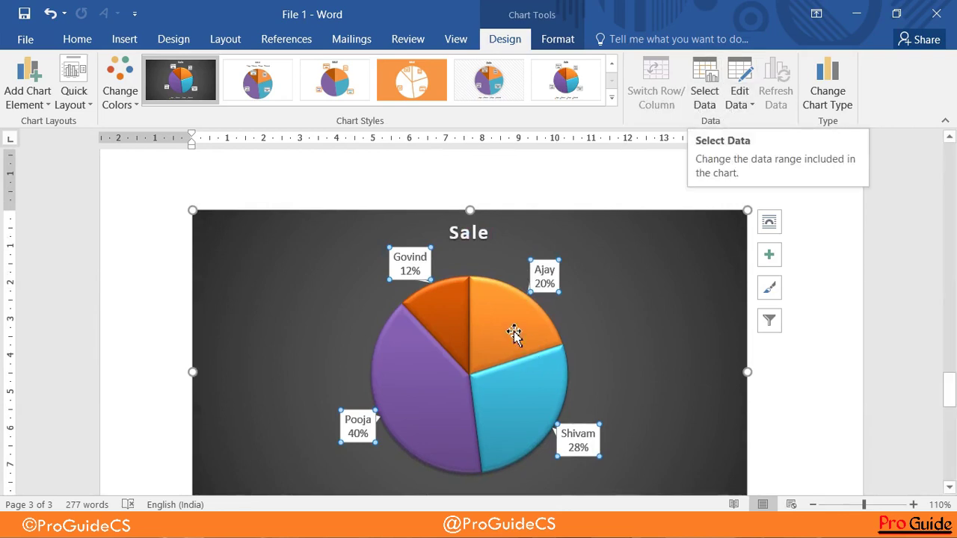
scroll(527, 290, down, 2)
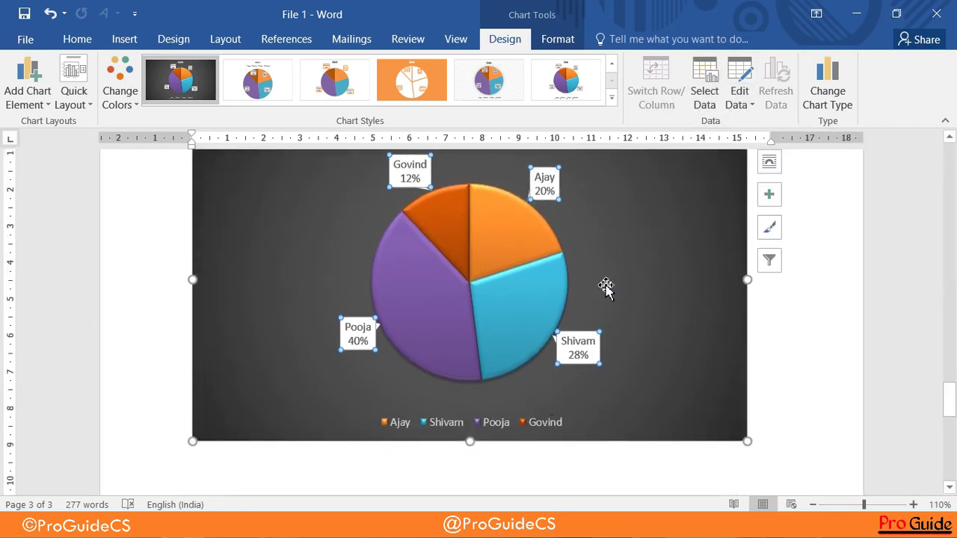
click(704, 90)
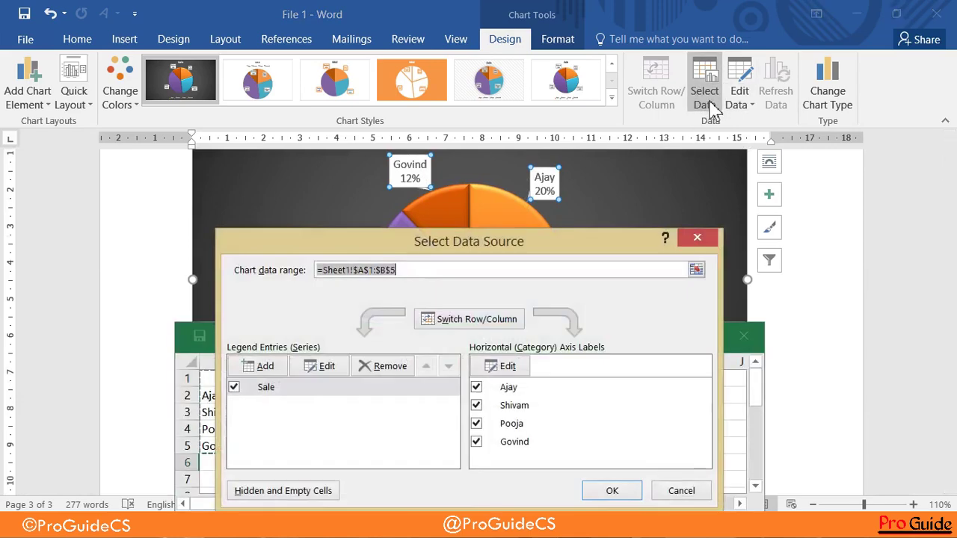
drag(641, 107, 644, 103)
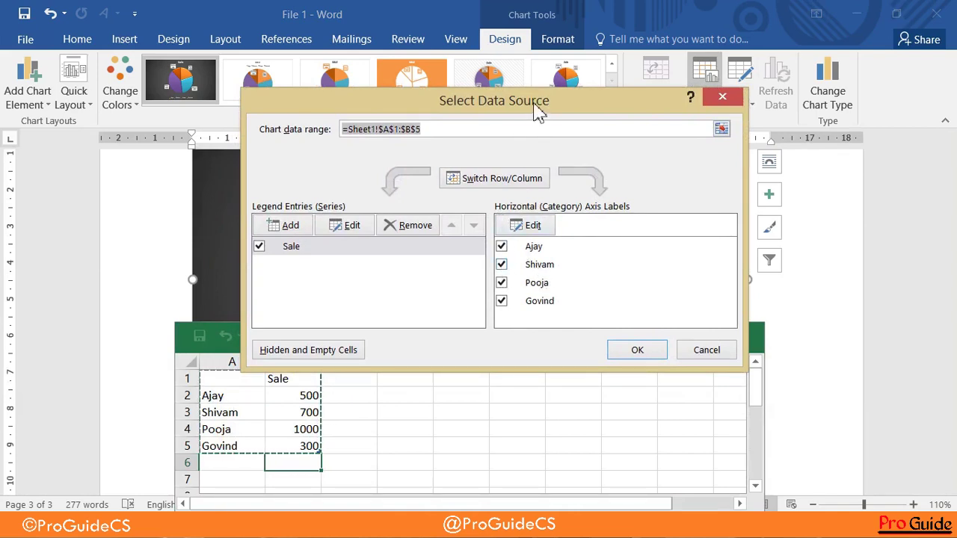
drag(533, 102, 284, 72)
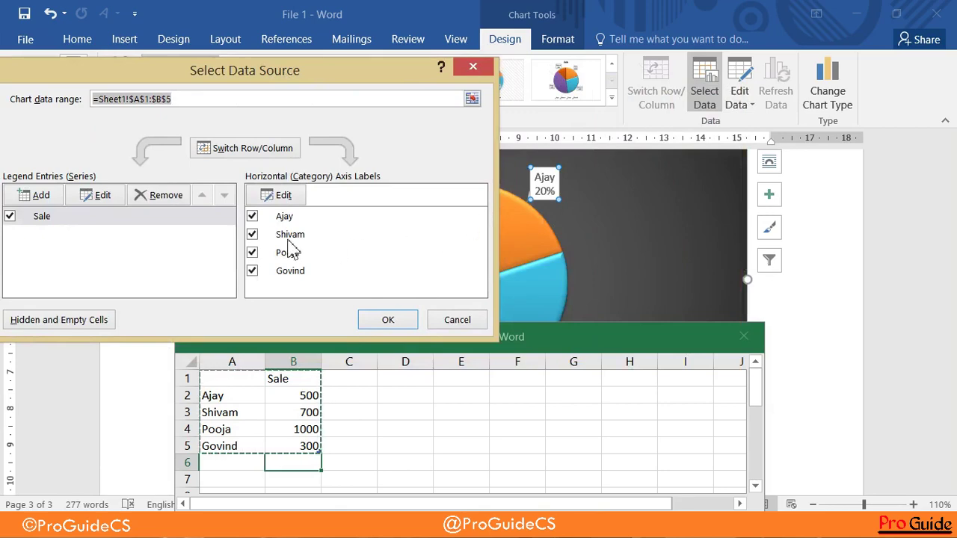
click(258, 241)
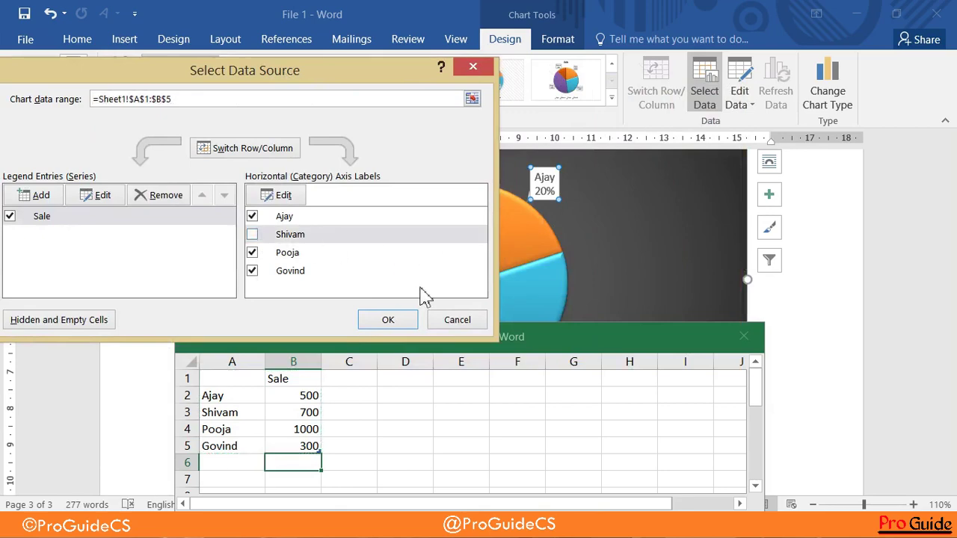
click(398, 323)
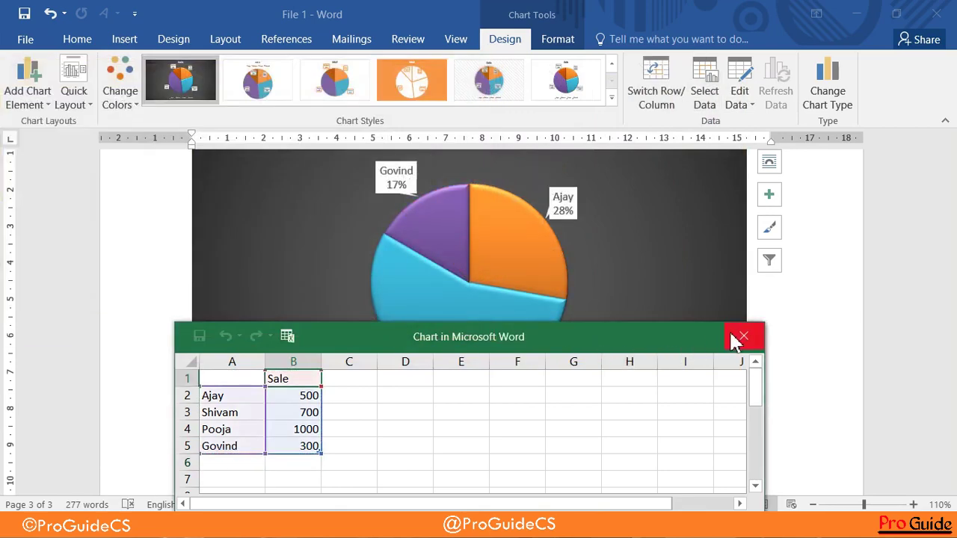
Close the data sheet, then restore Shivam to the pie's categories in Select Data
click(744, 337)
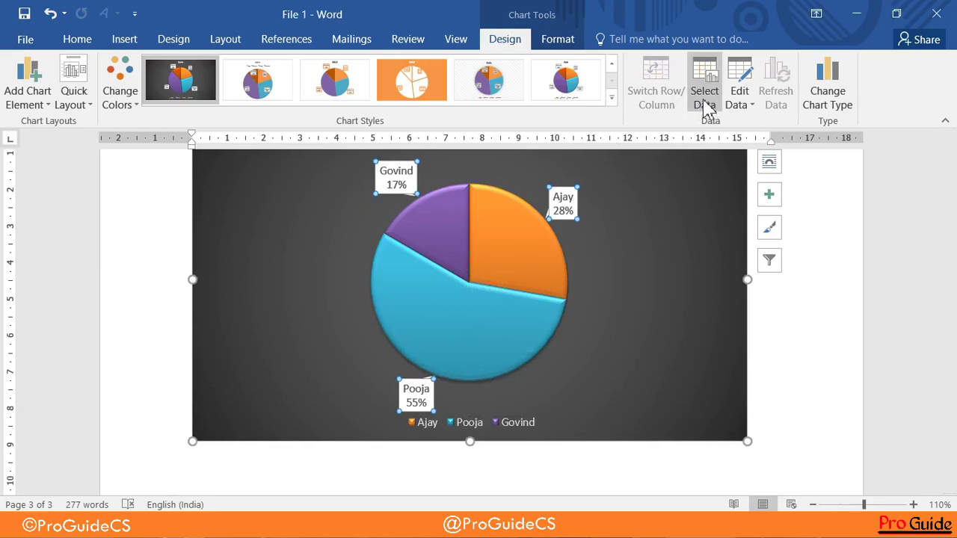
click(704, 105)
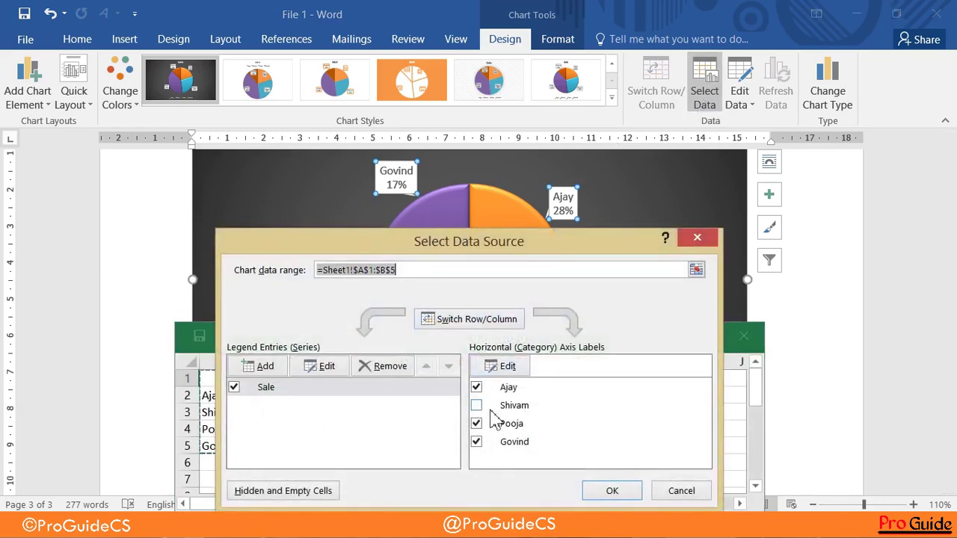
click(477, 406)
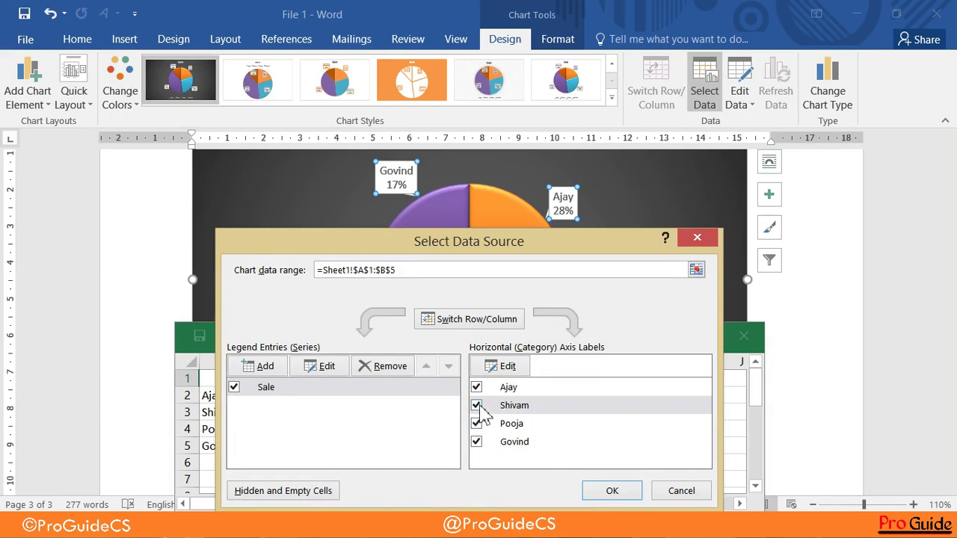
click(605, 491)
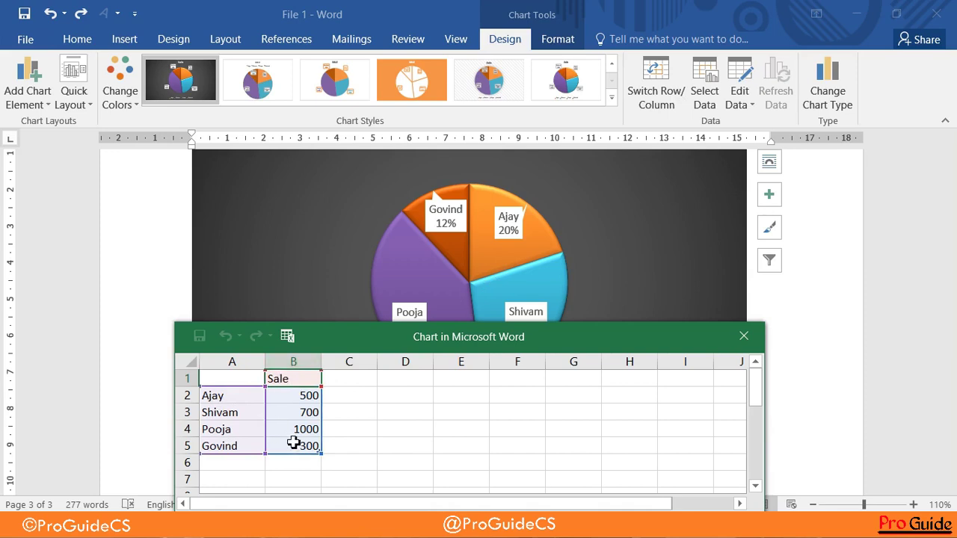
Switch rows and columns so Sale becomes a single slice, moving the data sheet aside to view it
click(669, 86)
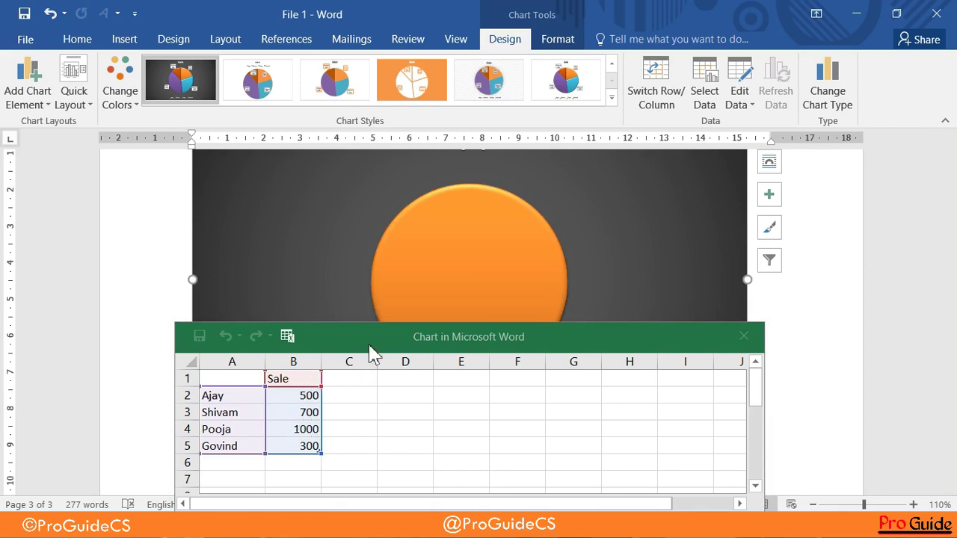
drag(372, 351, 365, 432)
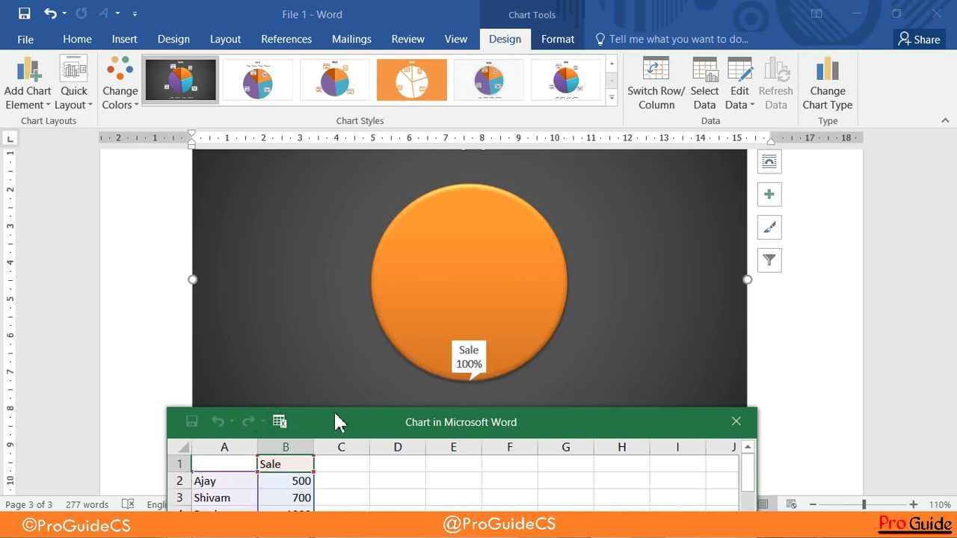
drag(348, 426, 348, 337)
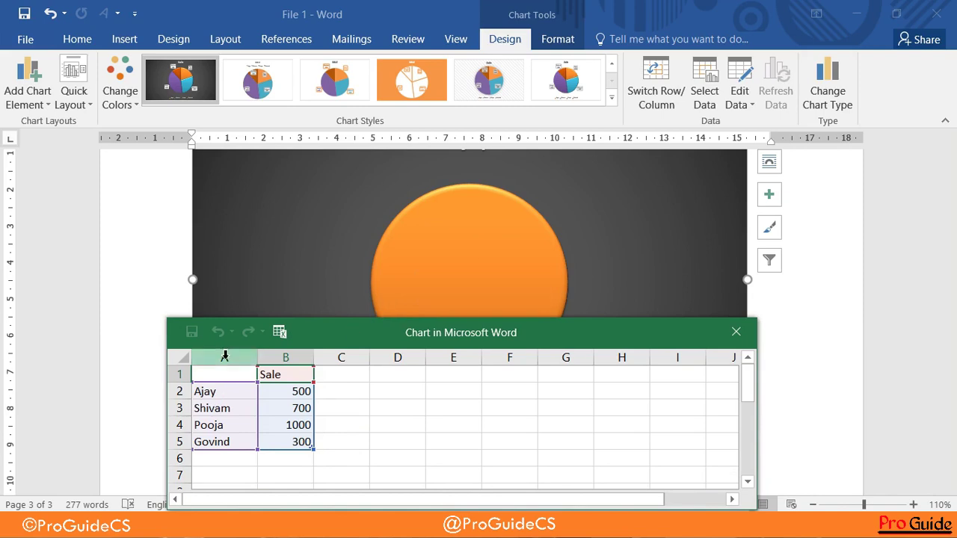
drag(433, 332, 452, 302)
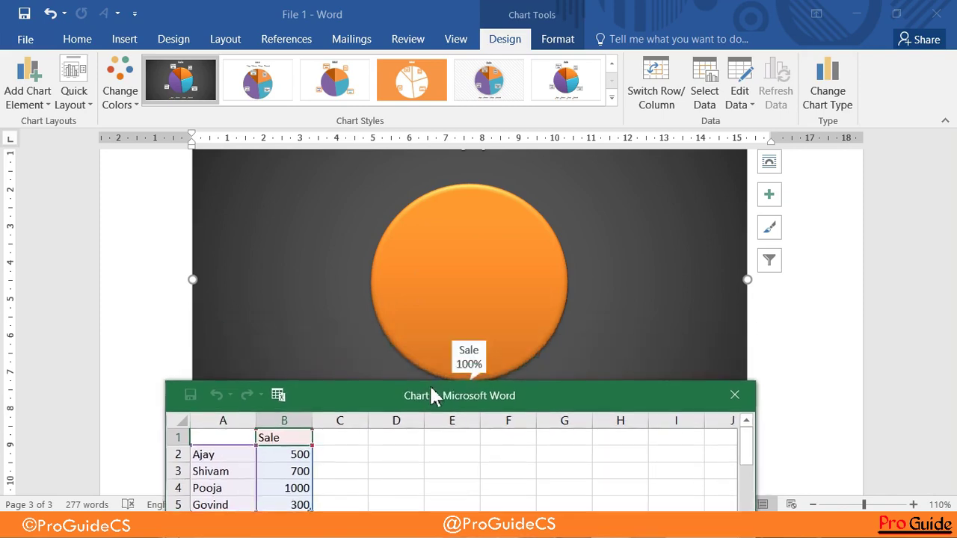
Switch rows and columns back to the four name slices and close the data sheet
click(656, 84)
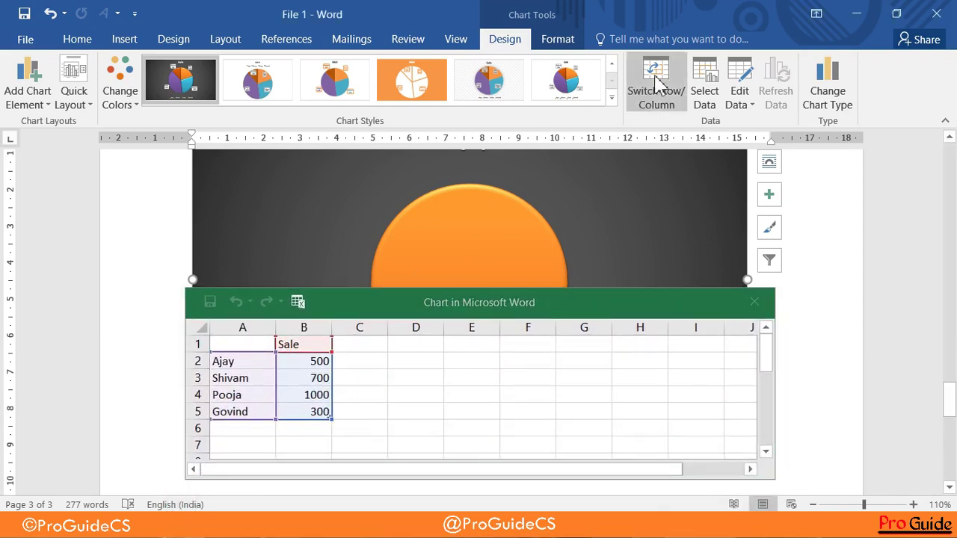
click(656, 84)
click(656, 84)
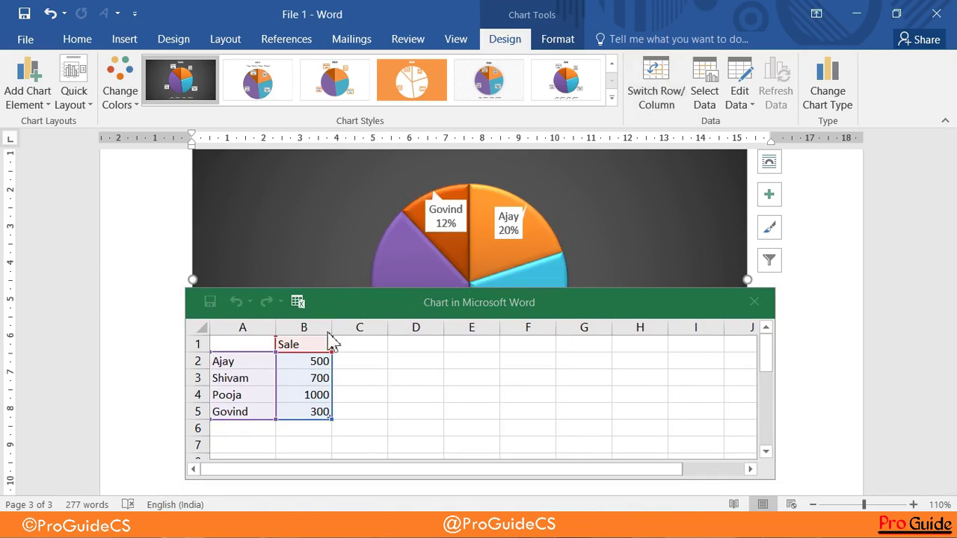
drag(418, 302, 477, 356)
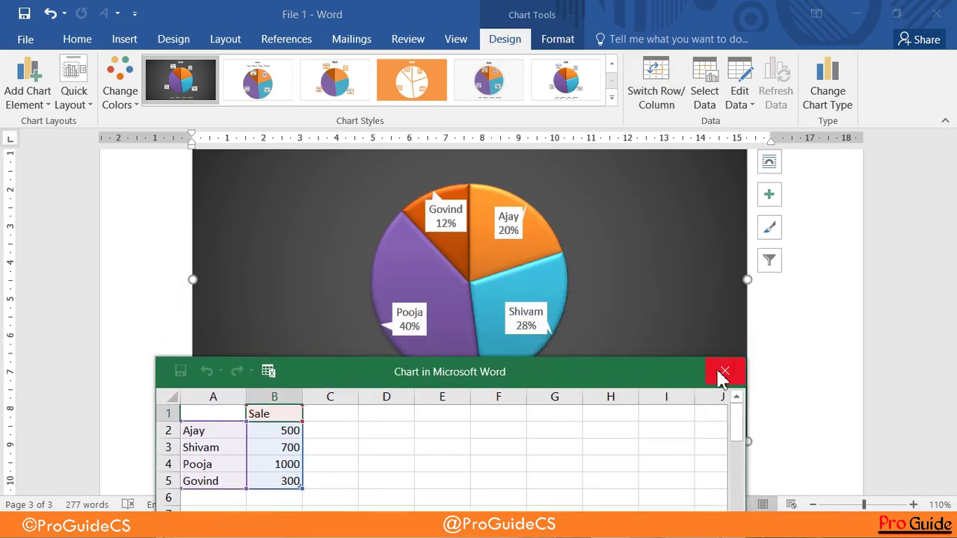
click(719, 371)
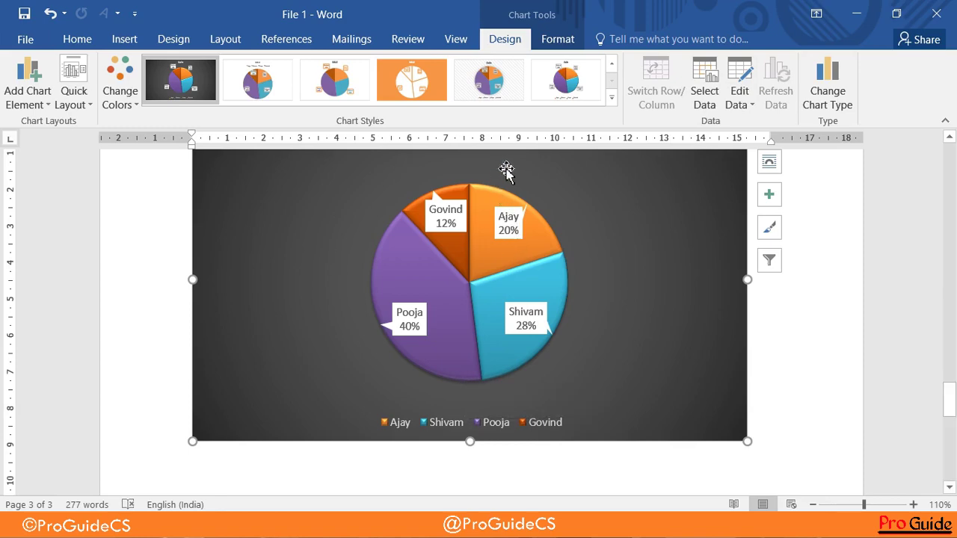
Check Select Data without changes and close the chart's data sheet
click(701, 99)
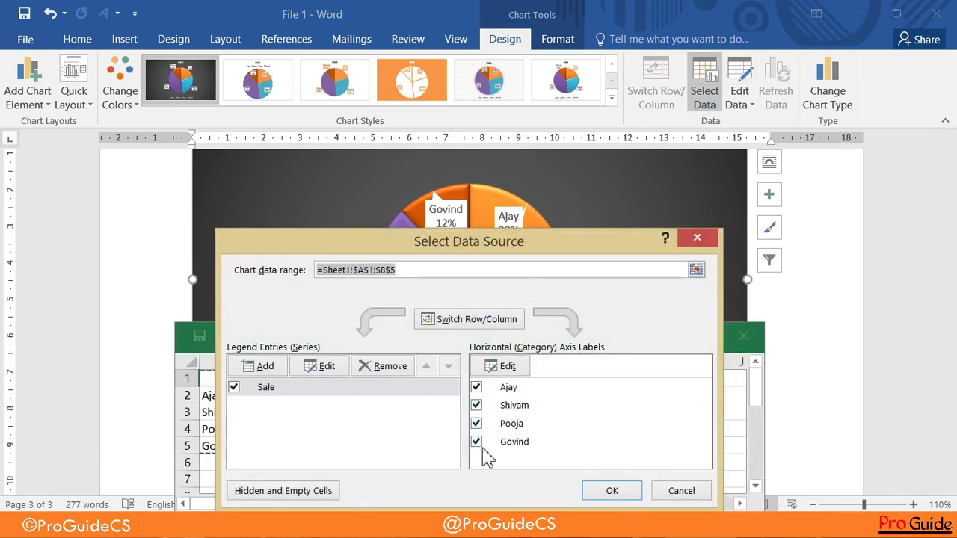
click(678, 491)
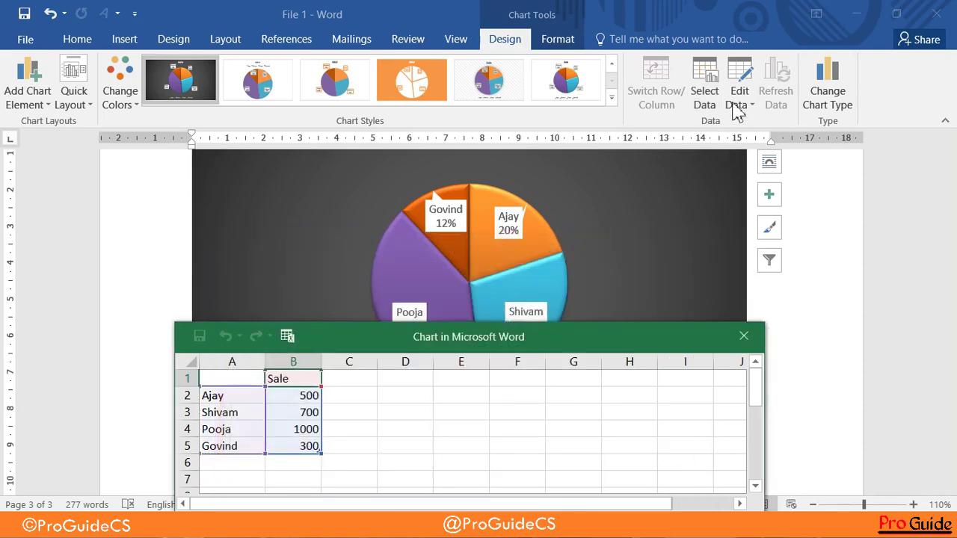
click(743, 336)
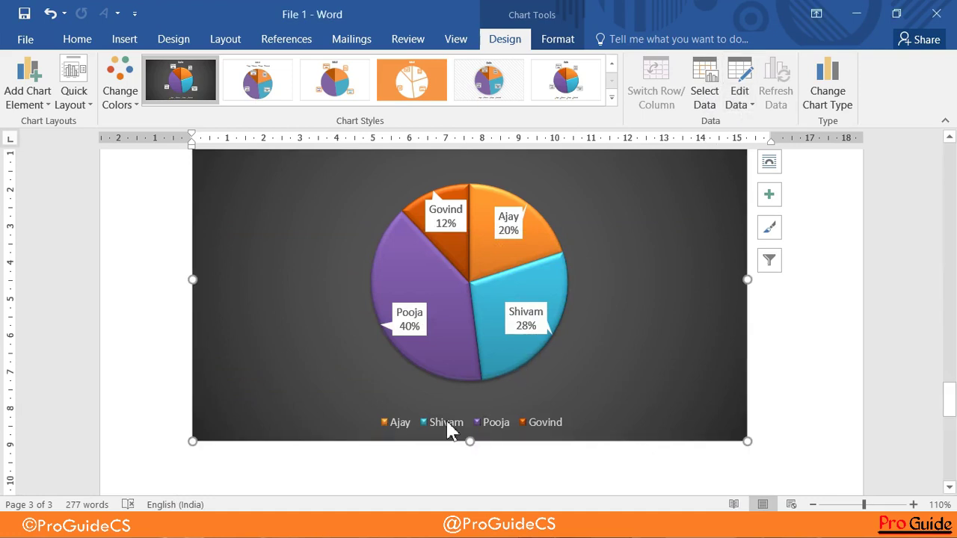
In the chart's data sheet, change Govind's sale value in B5 to 200
click(739, 82)
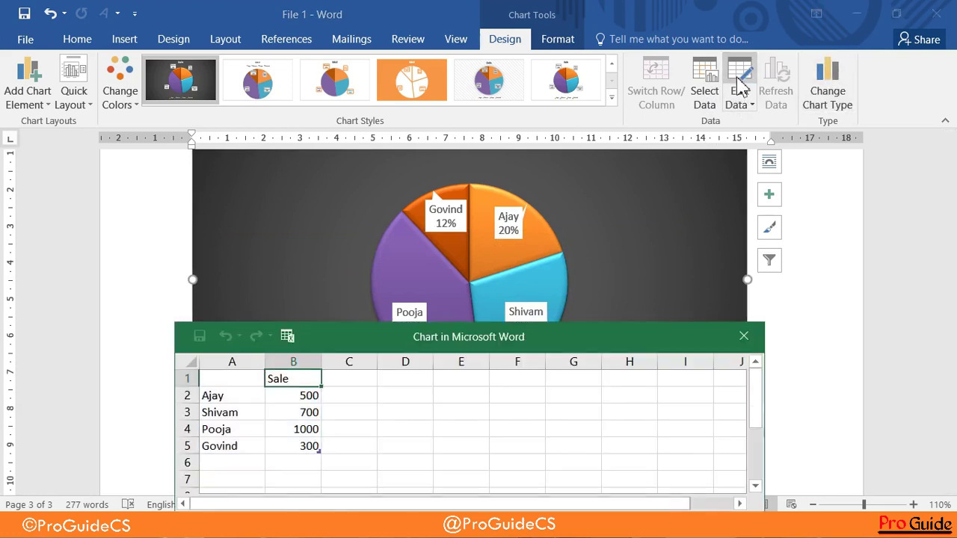
drag(418, 337, 469, 186)
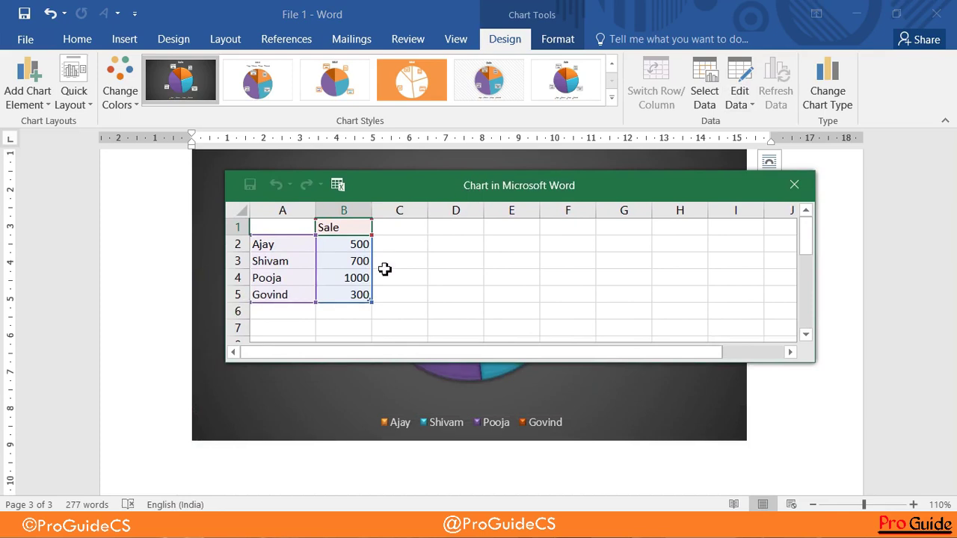
click(354, 260)
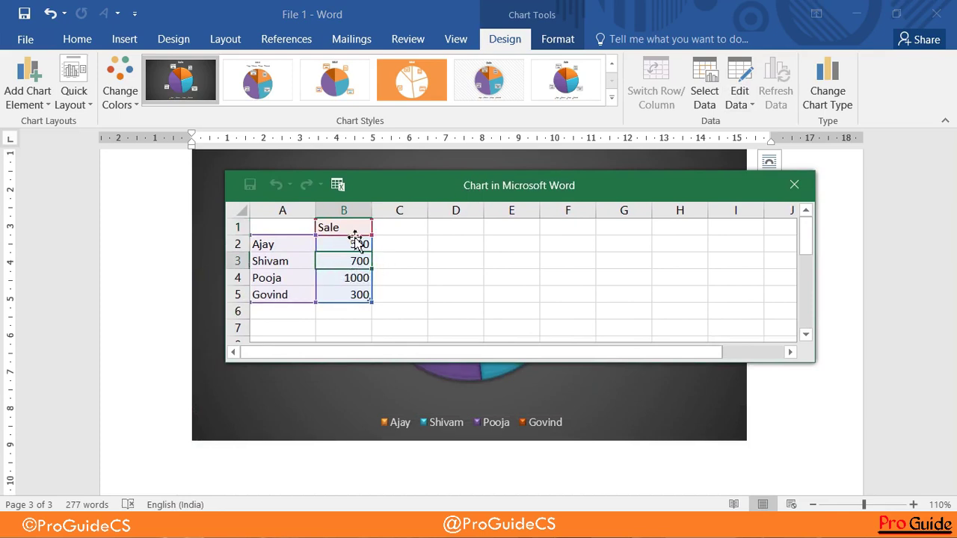
click(337, 296)
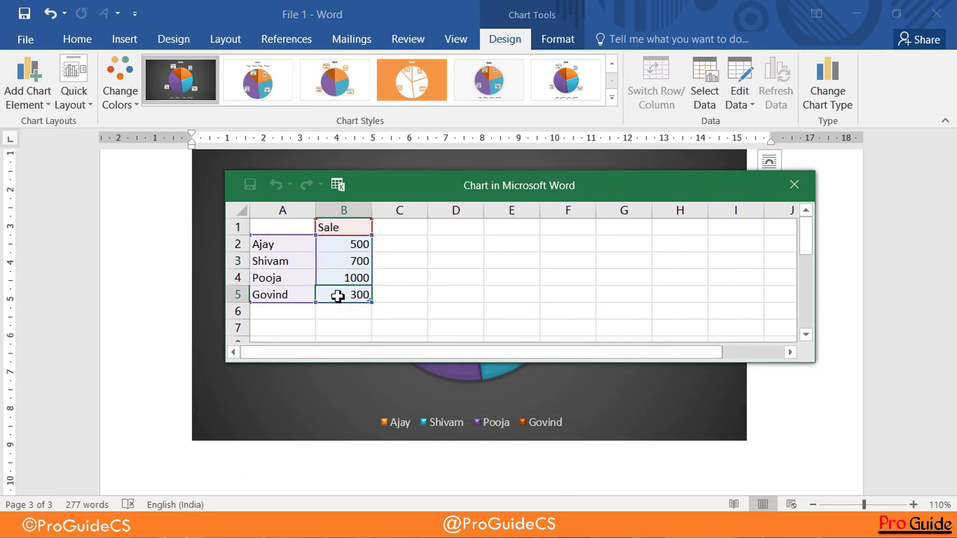
text(20)
key(Return)
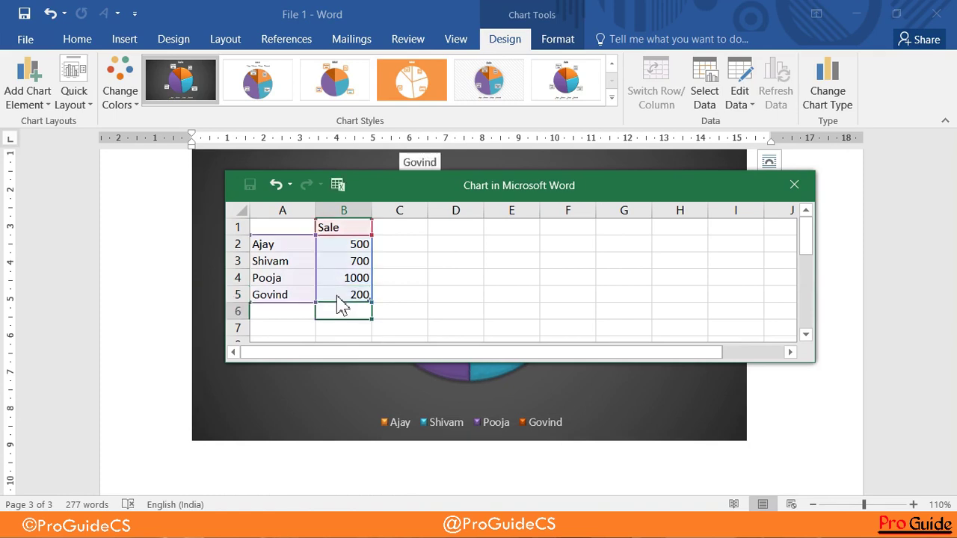
Select the pie series, then view the data in full Excel and in the compact sheet, closing both
click(806, 187)
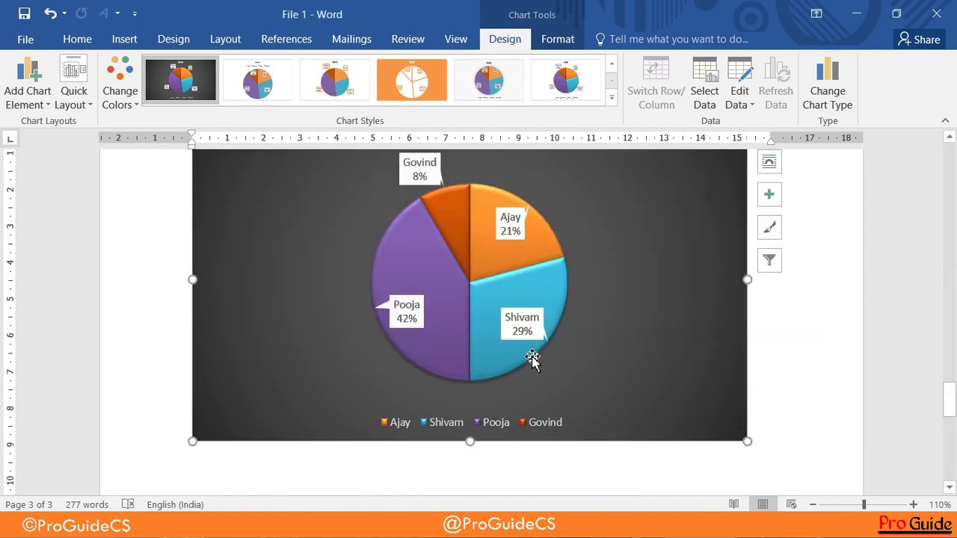
click(463, 240)
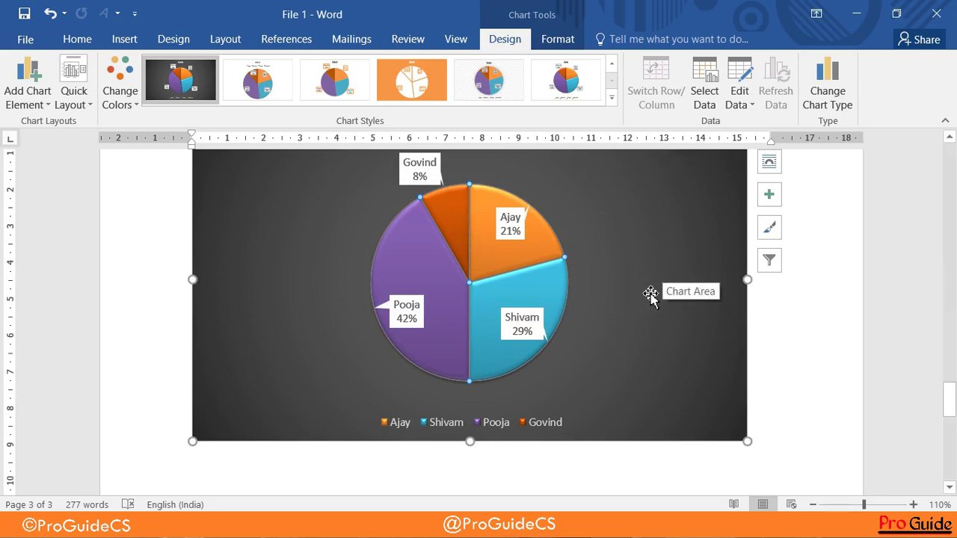
click(741, 108)
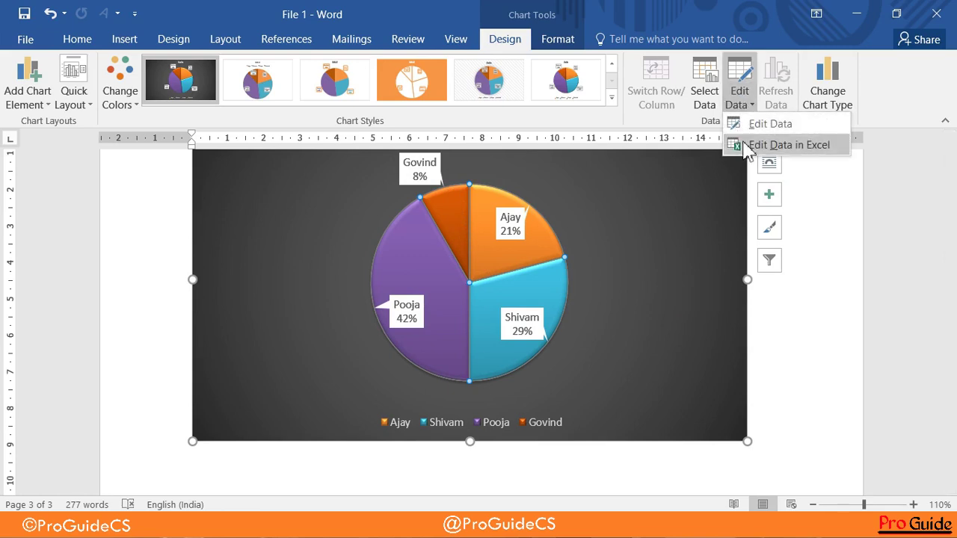
click(785, 145)
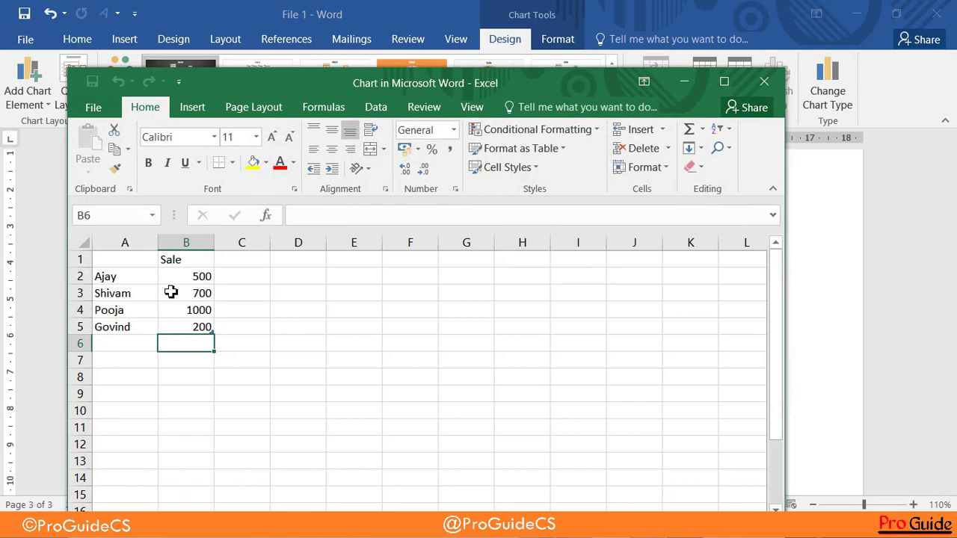
click(761, 82)
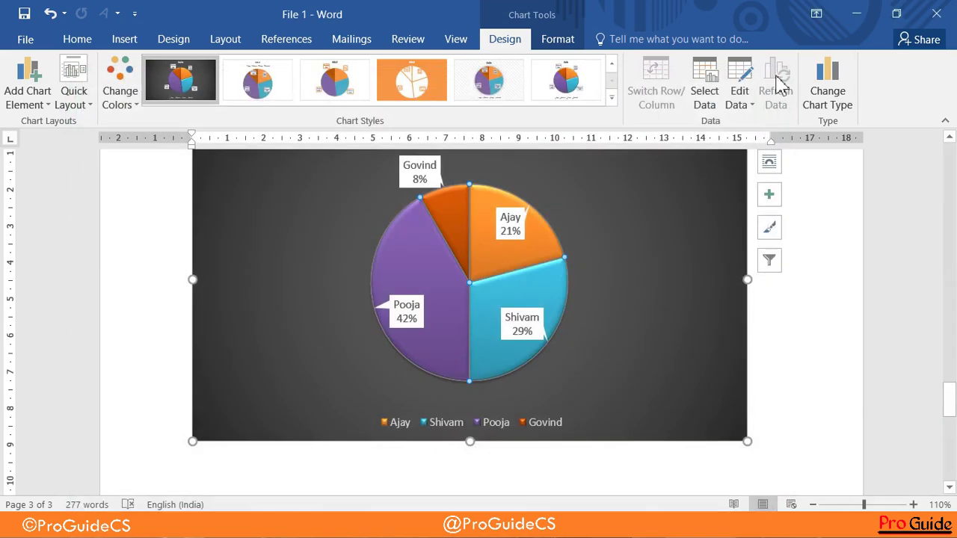
click(736, 106)
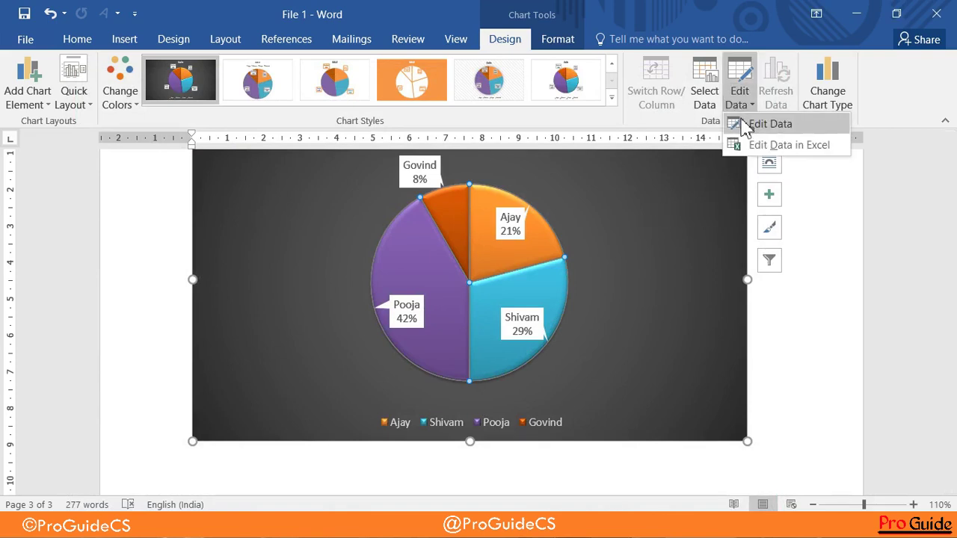
click(745, 125)
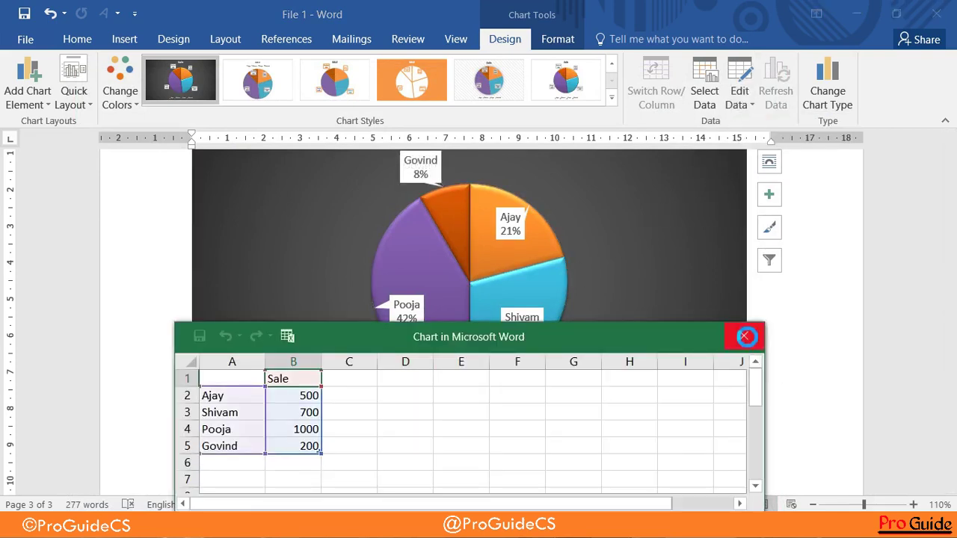
click(745, 336)
Reopen the data in Excel, check Govind's 200 in B5, close it and deselect the pie
click(750, 106)
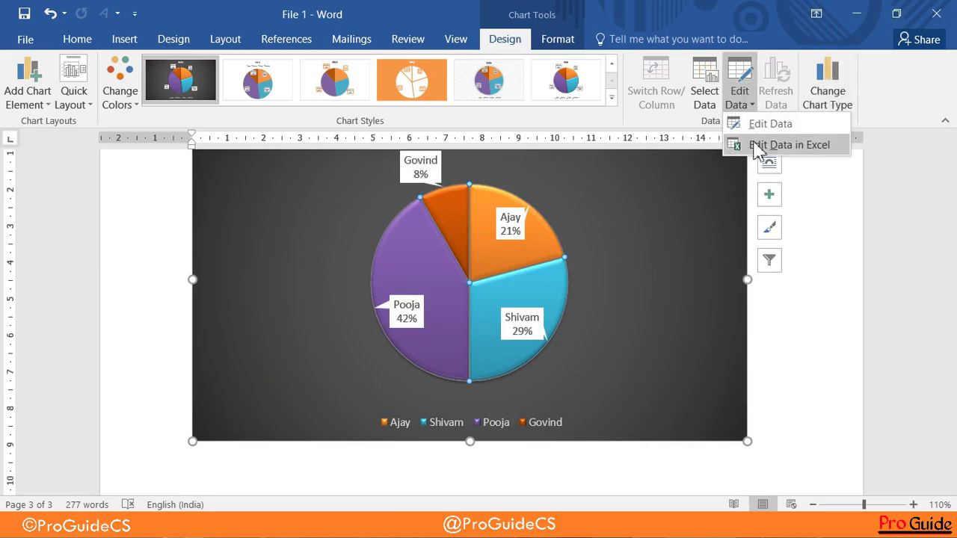
click(789, 145)
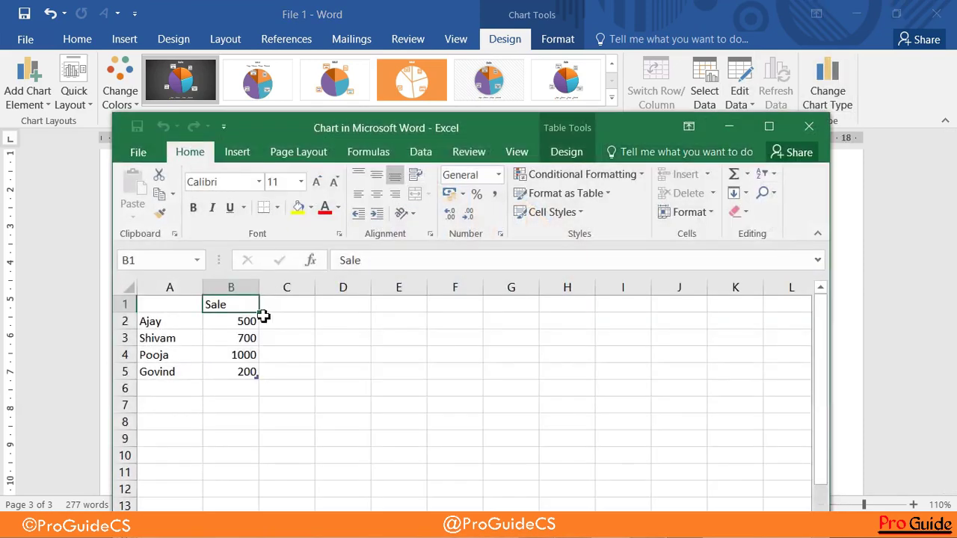
click(239, 379)
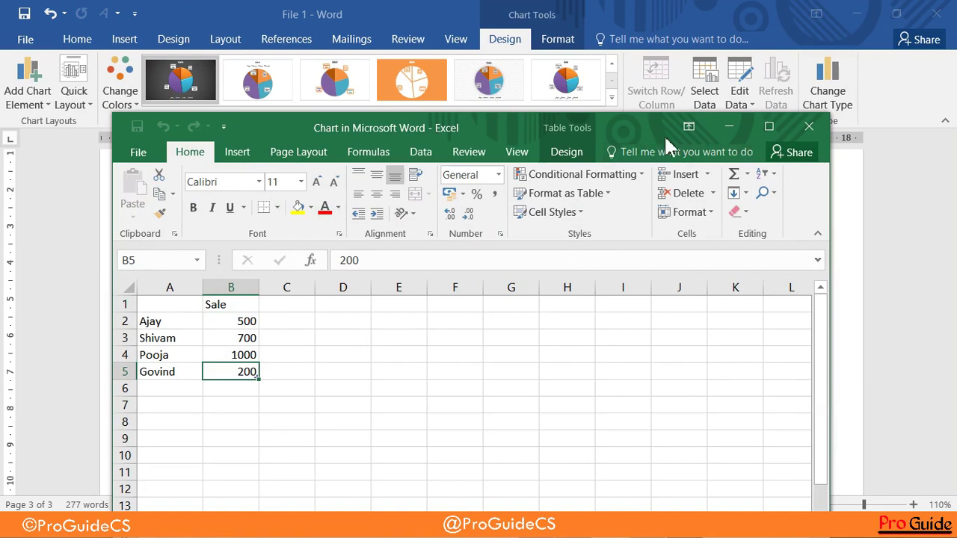
click(810, 131)
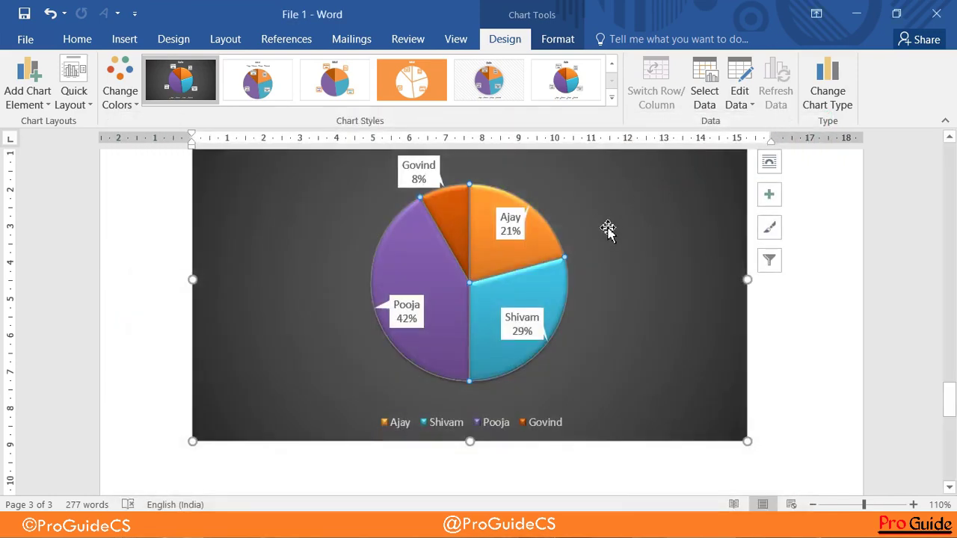
click(605, 232)
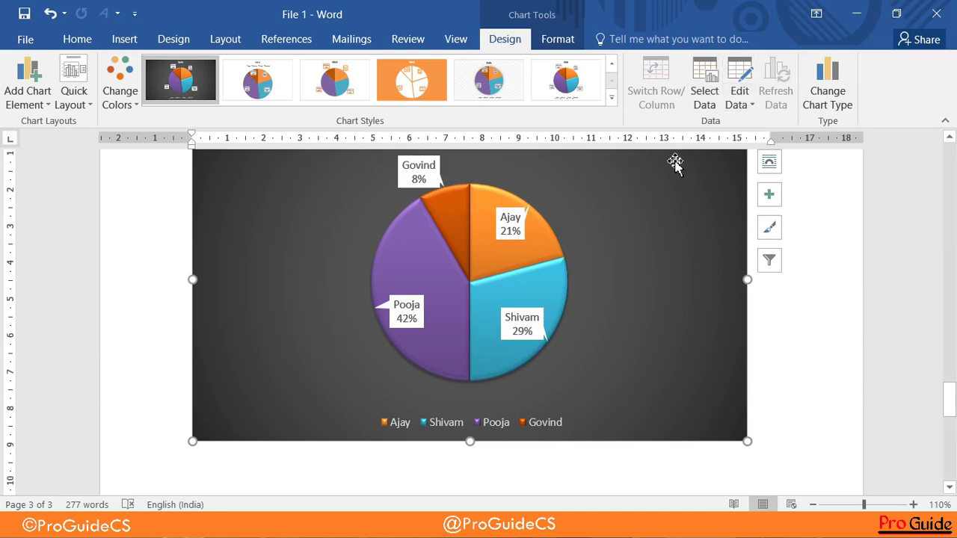
click(832, 95)
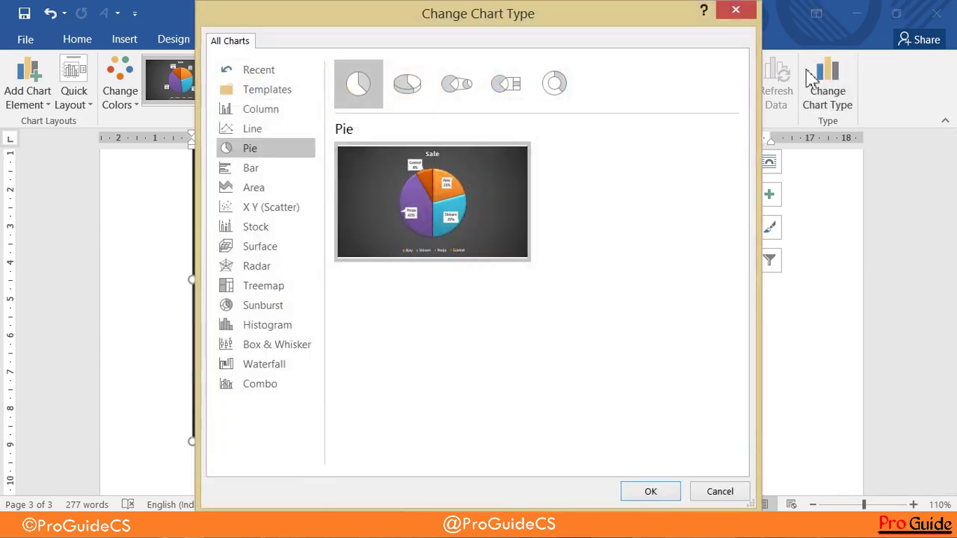
click(748, 12)
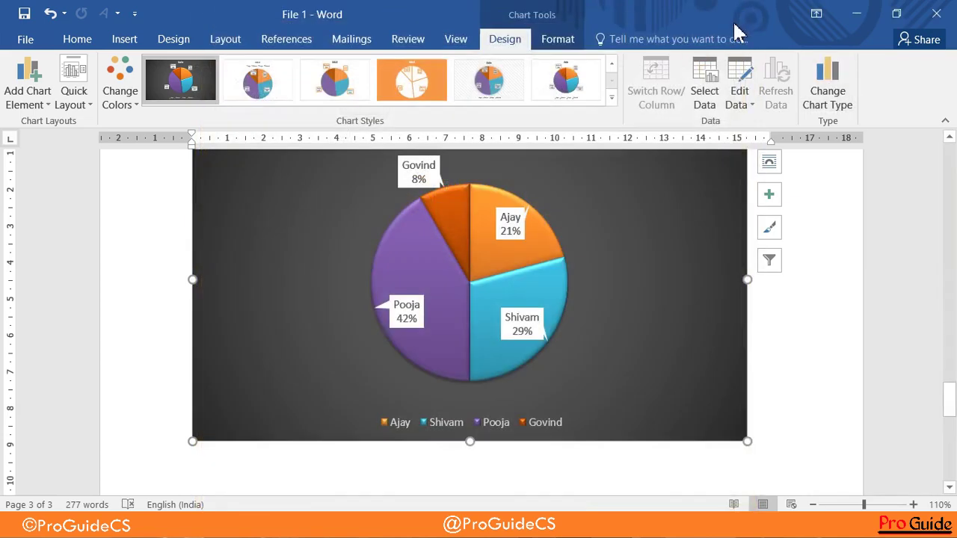
click(165, 43)
click(112, 42)
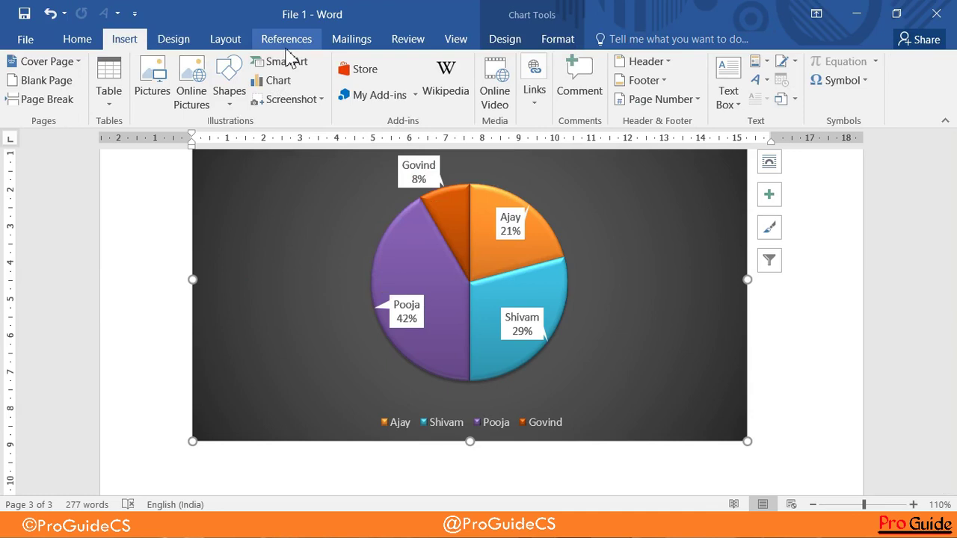
click(561, 42)
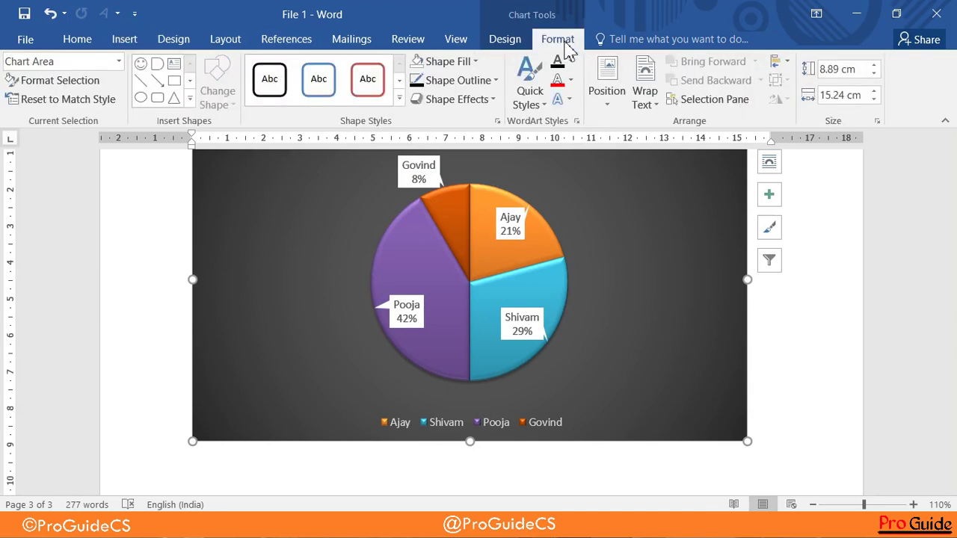
Change the pie chart's type to a Clustered Column chart
click(523, 43)
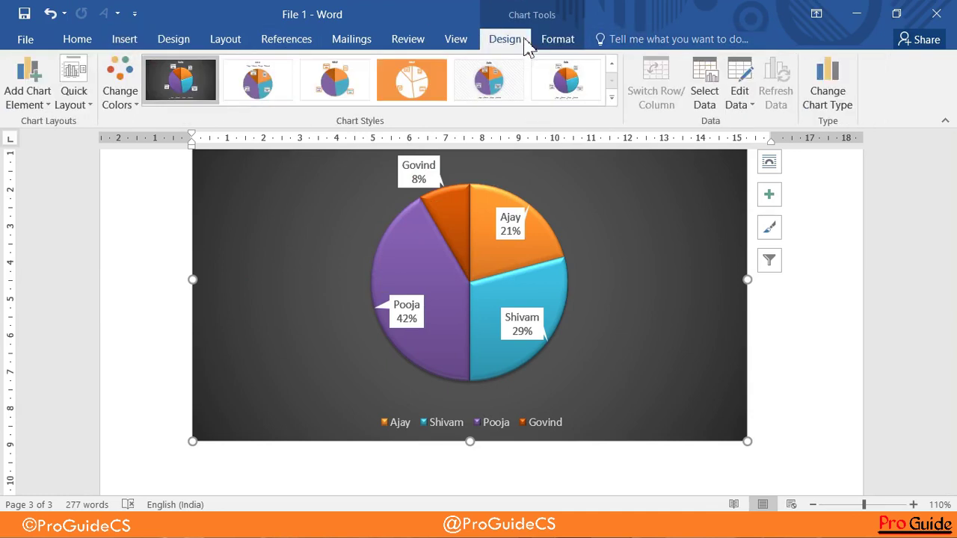
click(844, 108)
mouse_move(432, 202)
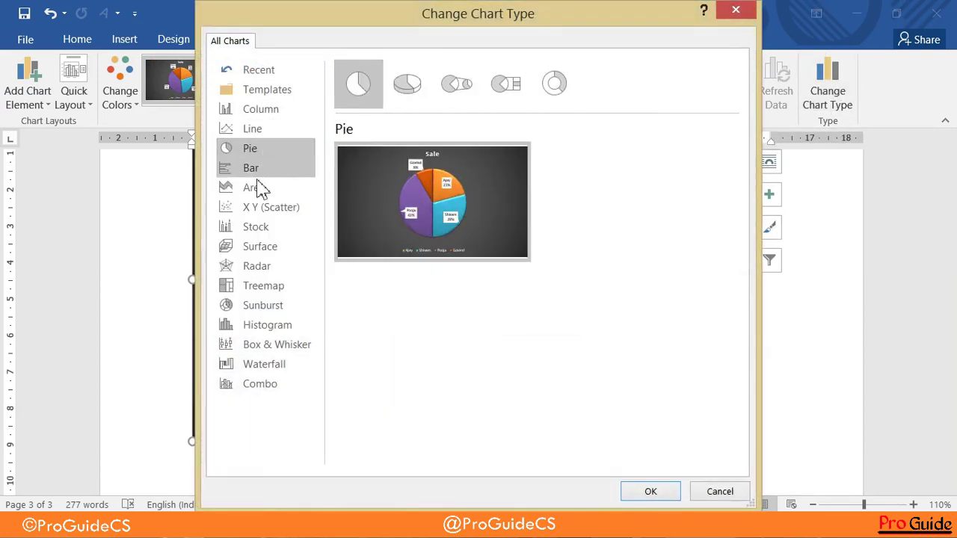
click(258, 112)
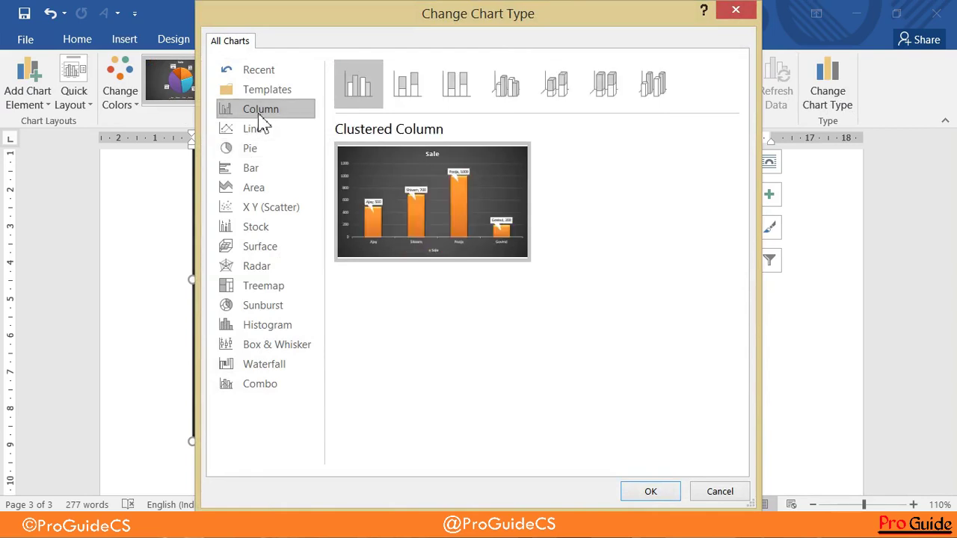
click(666, 493)
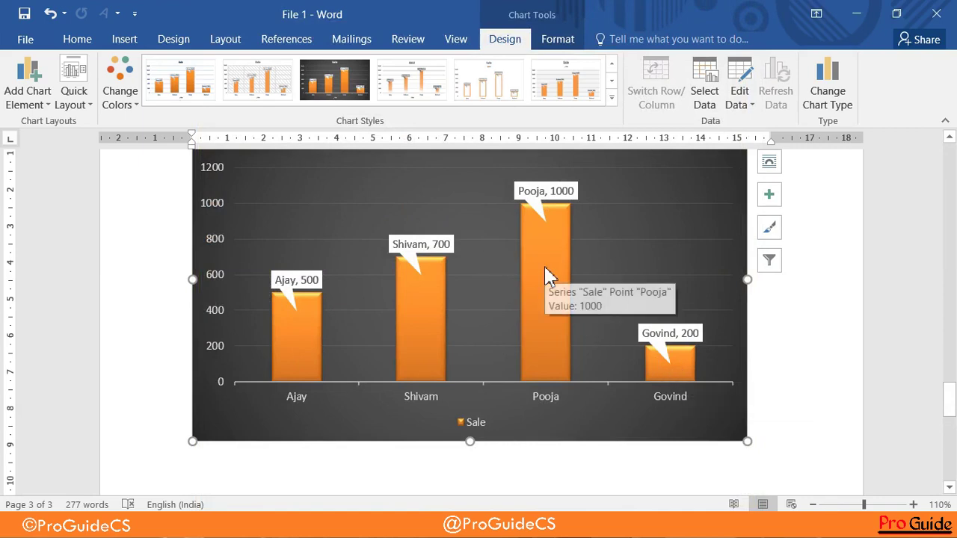
mouse_move(297, 336)
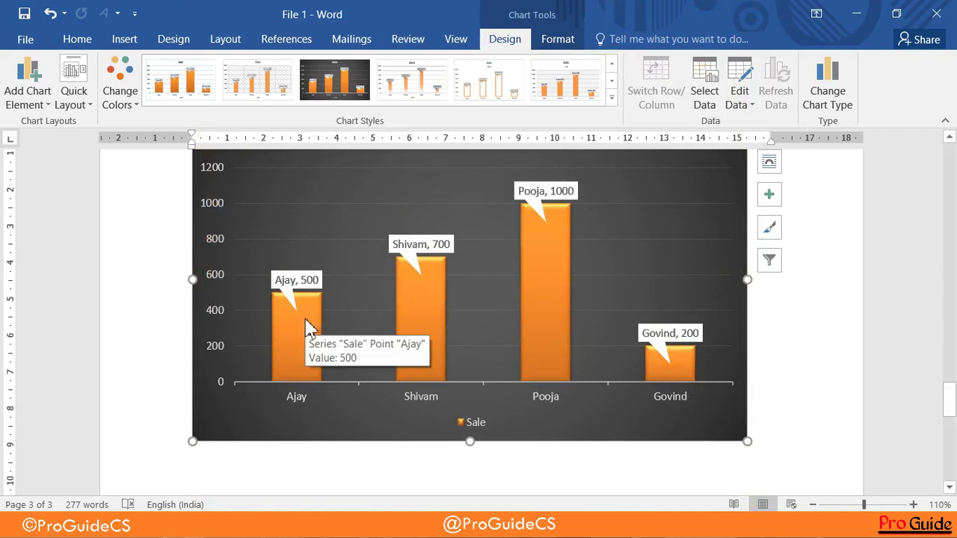
Add Standard Error bars to the Sale columns
click(677, 334)
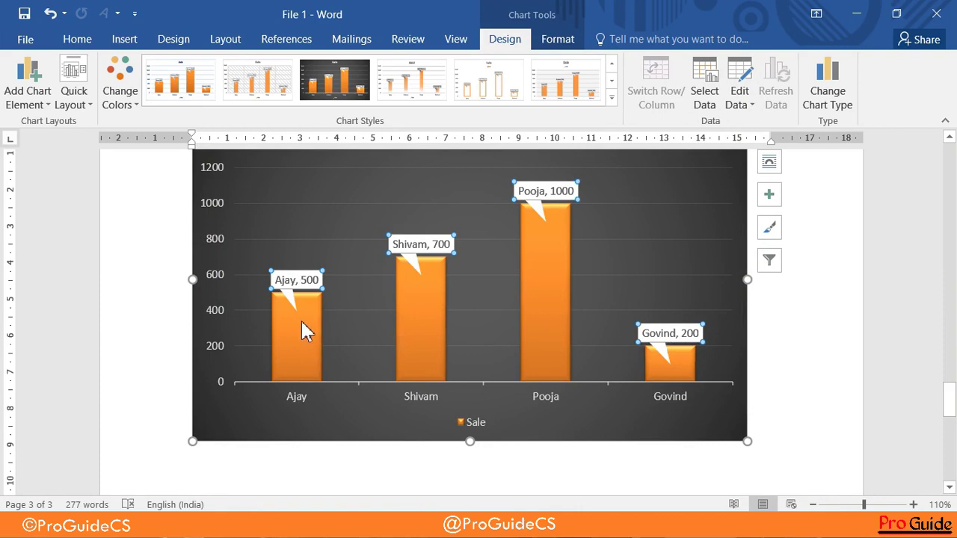
click(28, 82)
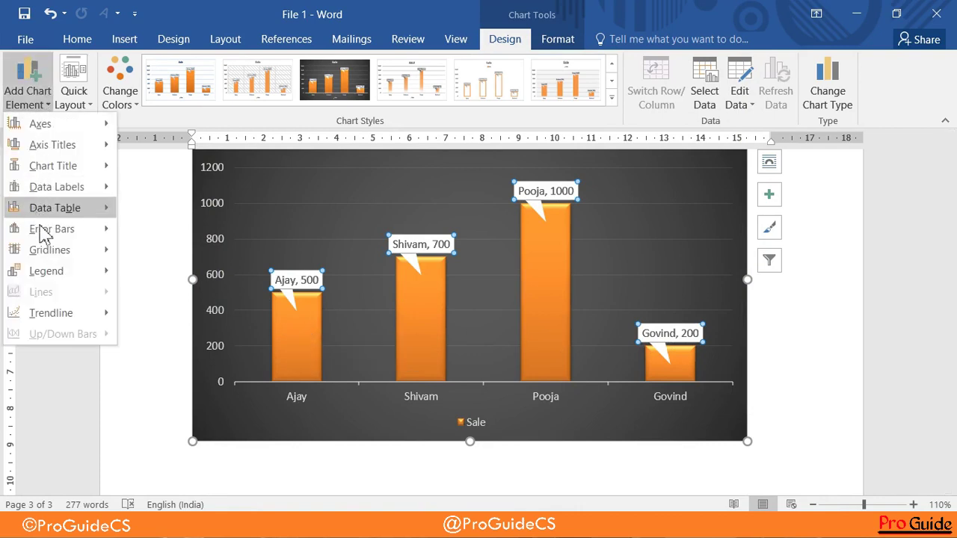
mouse_move(52, 229)
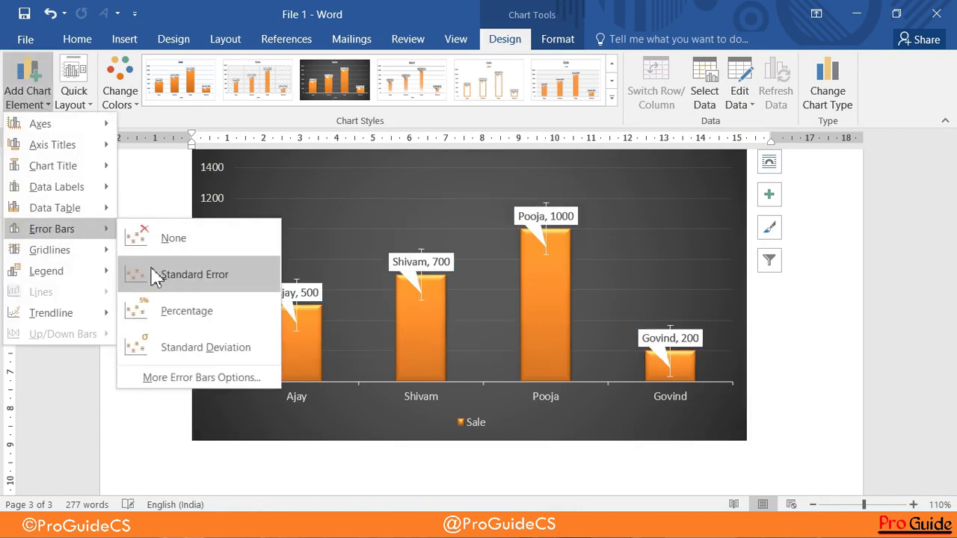
click(156, 275)
click(34, 91)
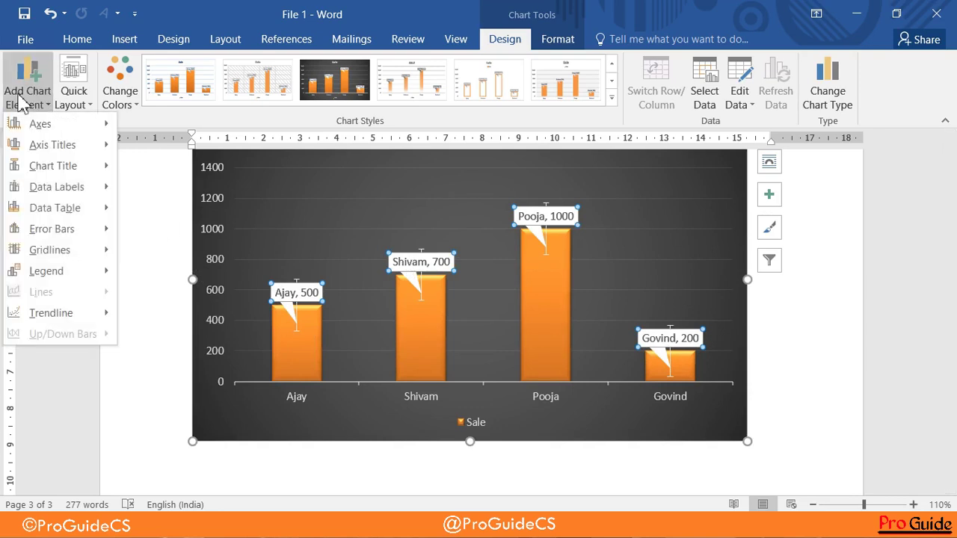
mouse_move(46, 271)
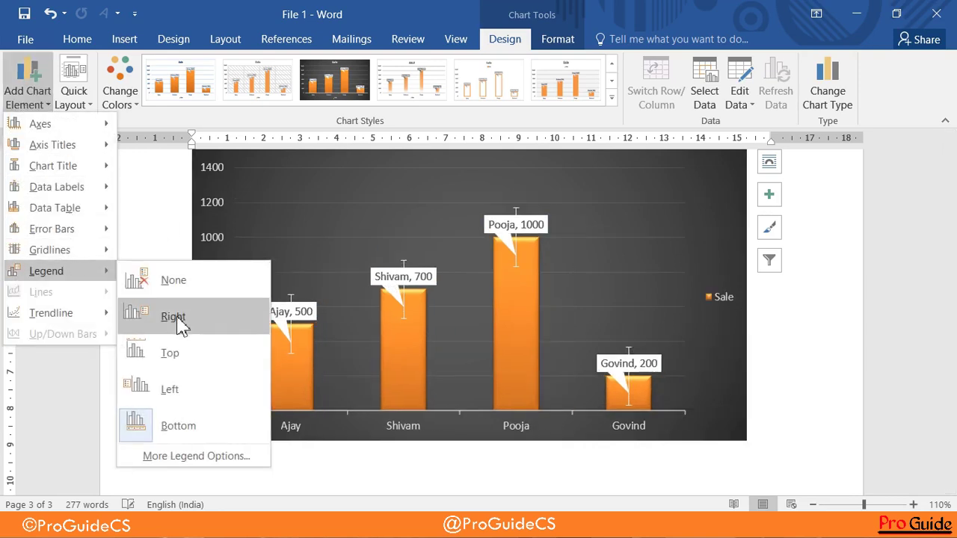
Move the Sale legend to the top and add a data table with legend keys
click(180, 334)
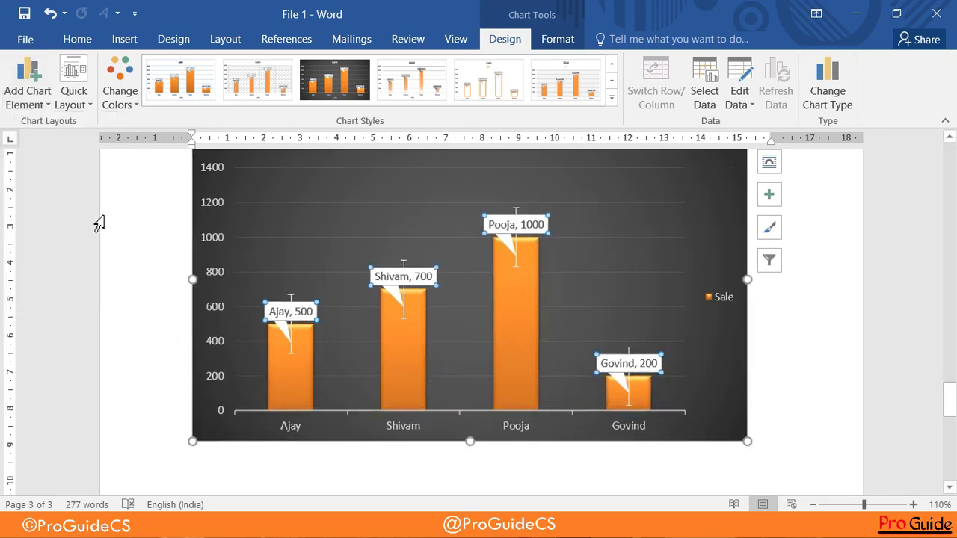
click(27, 91)
mouse_move(46, 271)
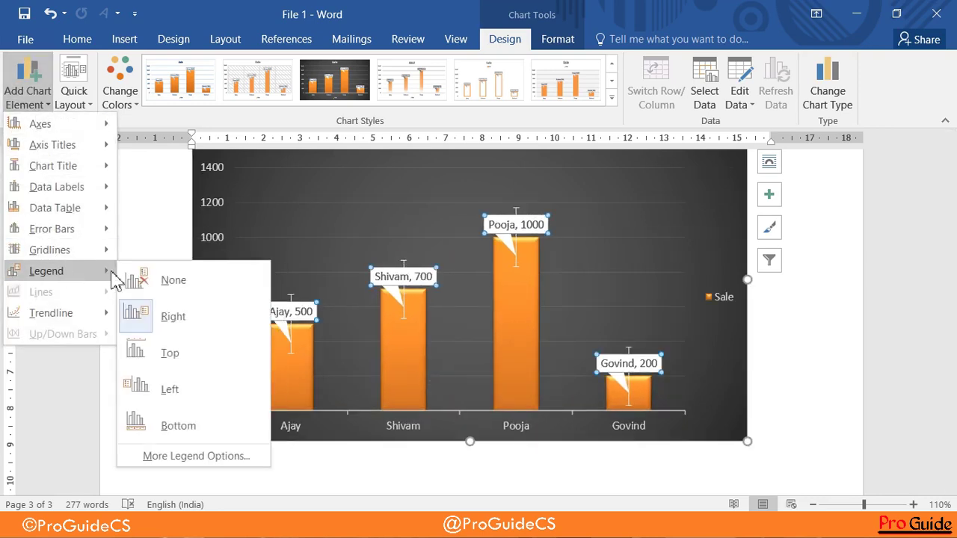
click(155, 359)
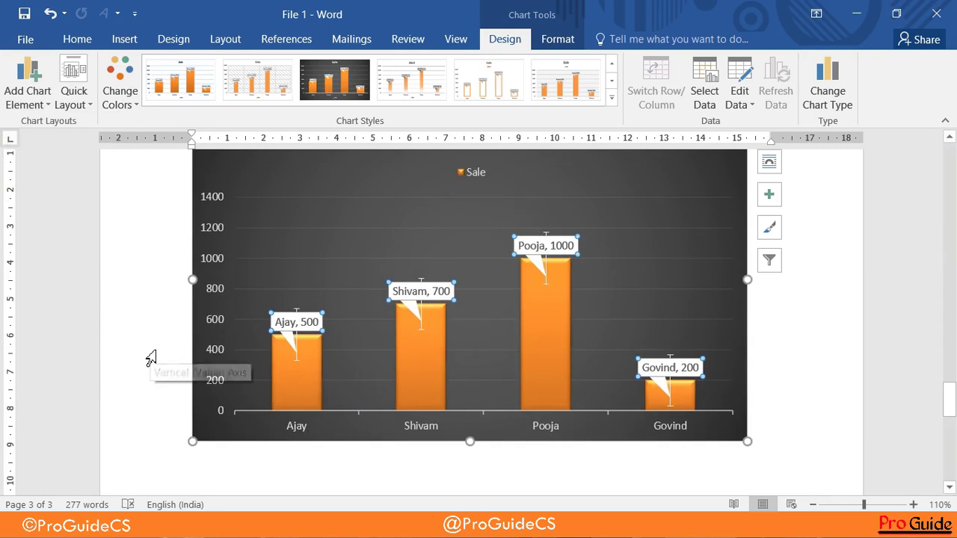
click(38, 101)
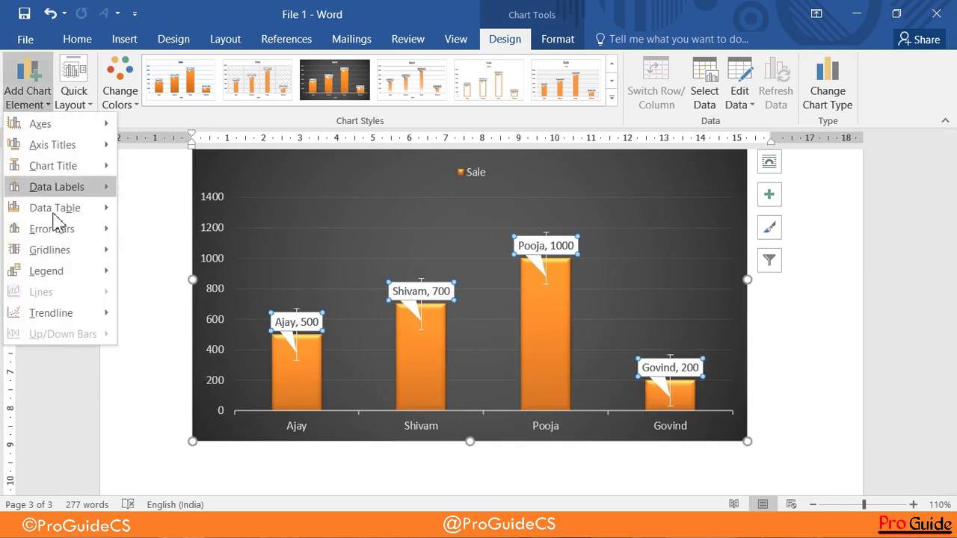
mouse_move(55, 208)
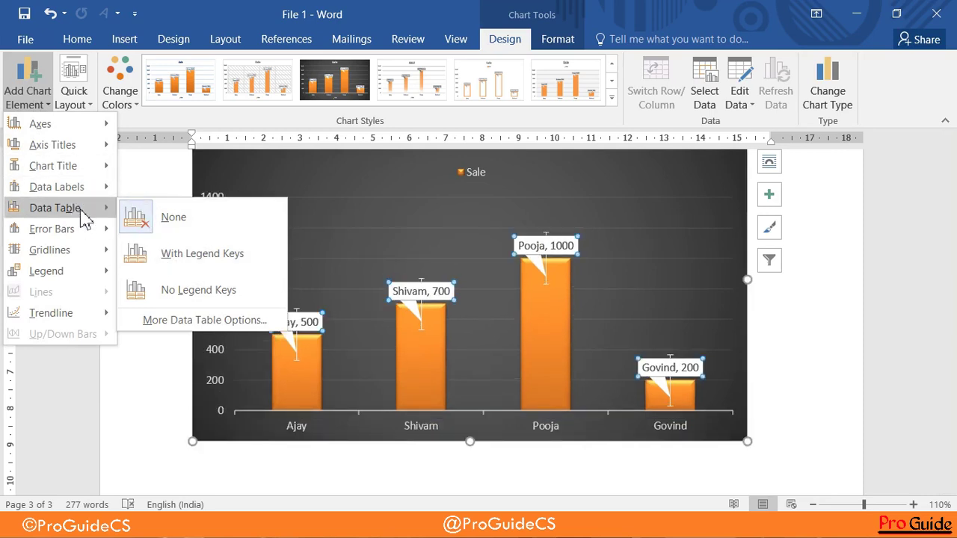
click(159, 258)
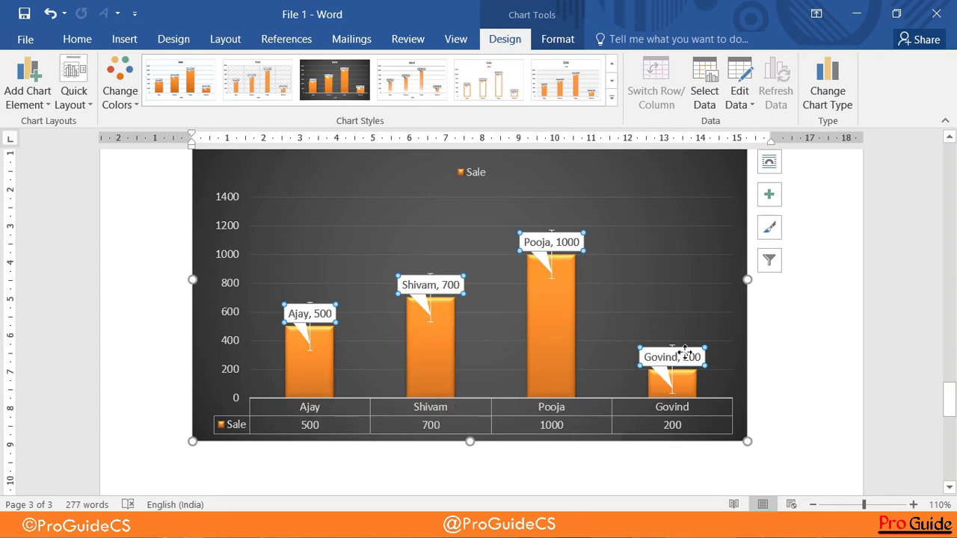
click(34, 105)
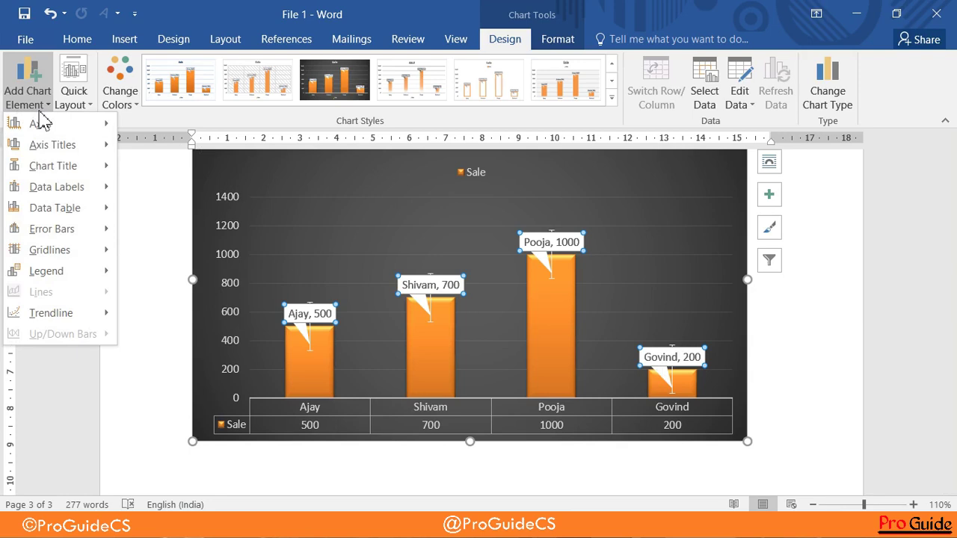
Apply the light chart style with orange bars fading downward and grey label callouts
click(501, 186)
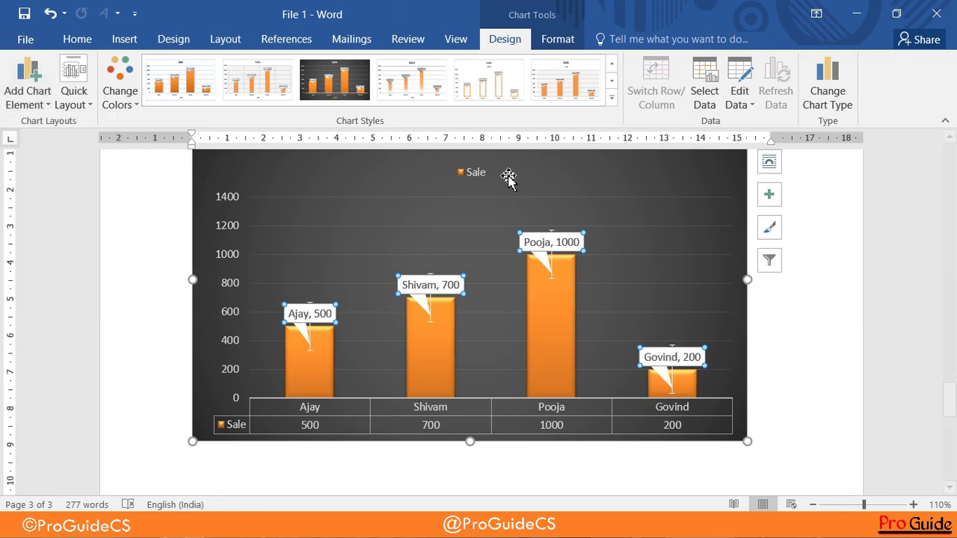
click(612, 98)
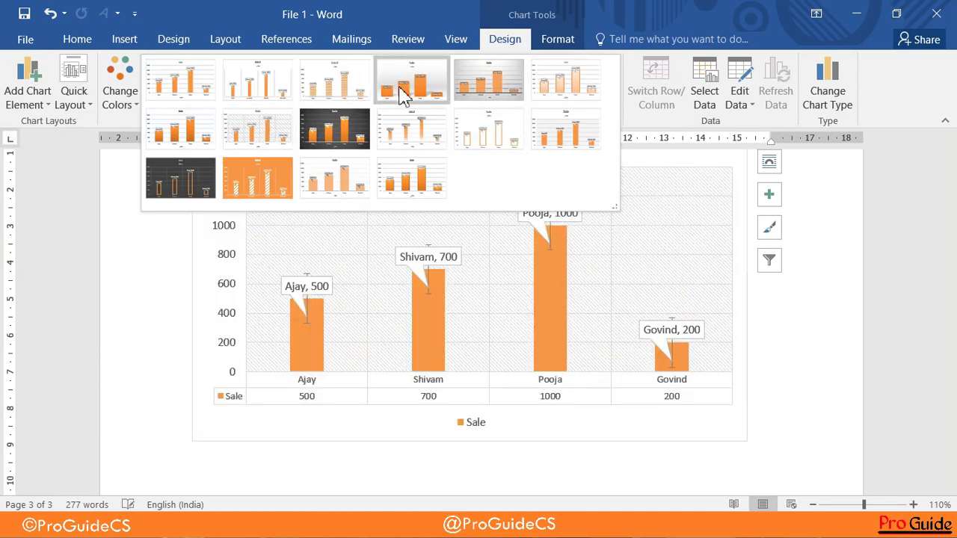
click(416, 125)
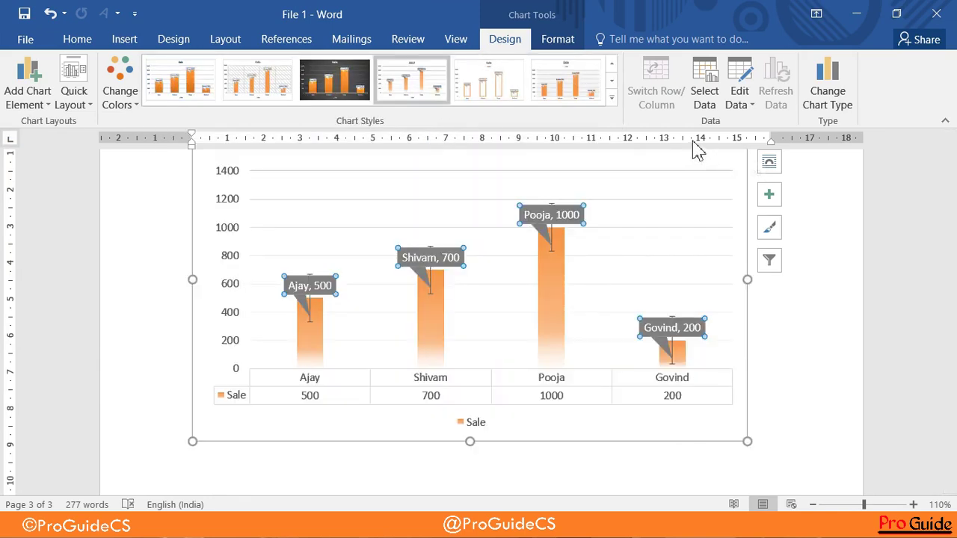
click(570, 43)
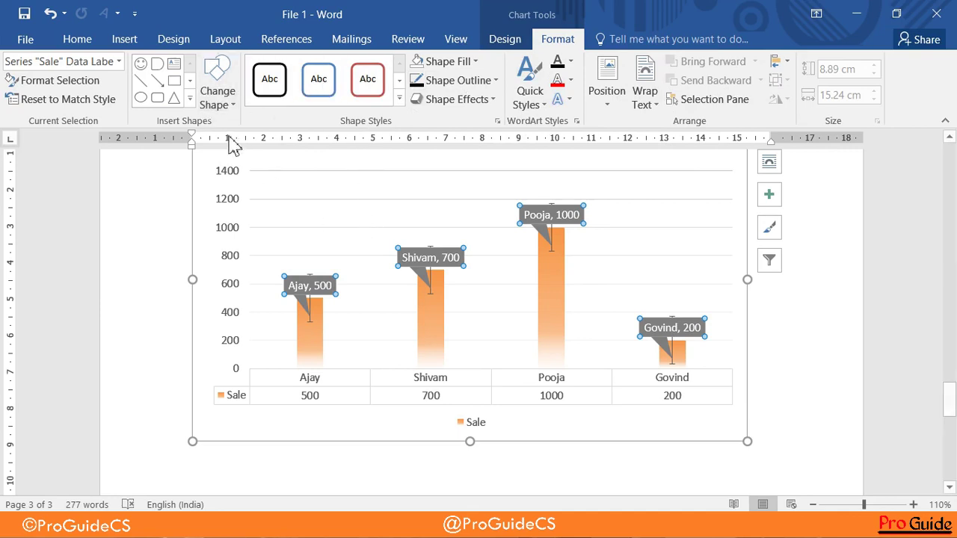
Change the data label shape to Oval, then Block Arc, and finally back to Rectangle
click(217, 96)
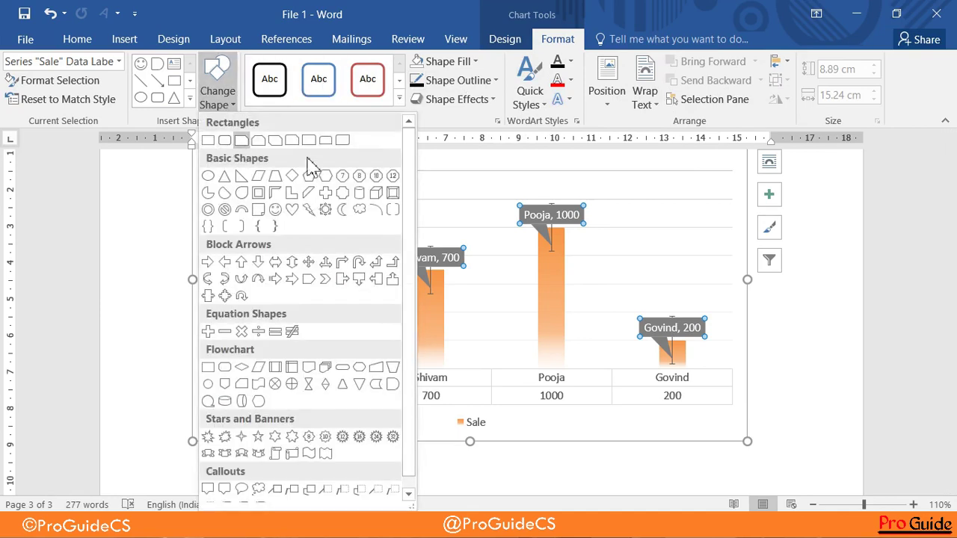
click(209, 177)
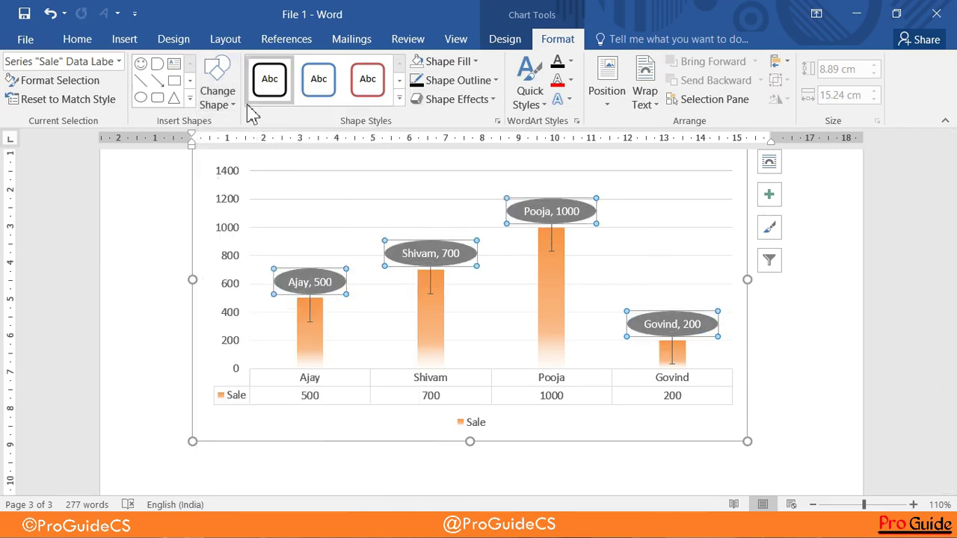
click(217, 97)
click(241, 209)
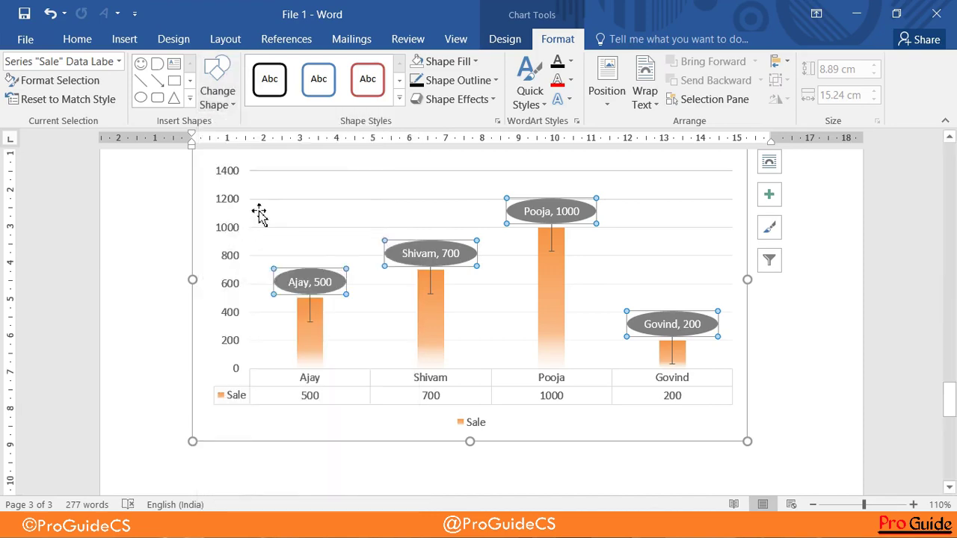
click(217, 97)
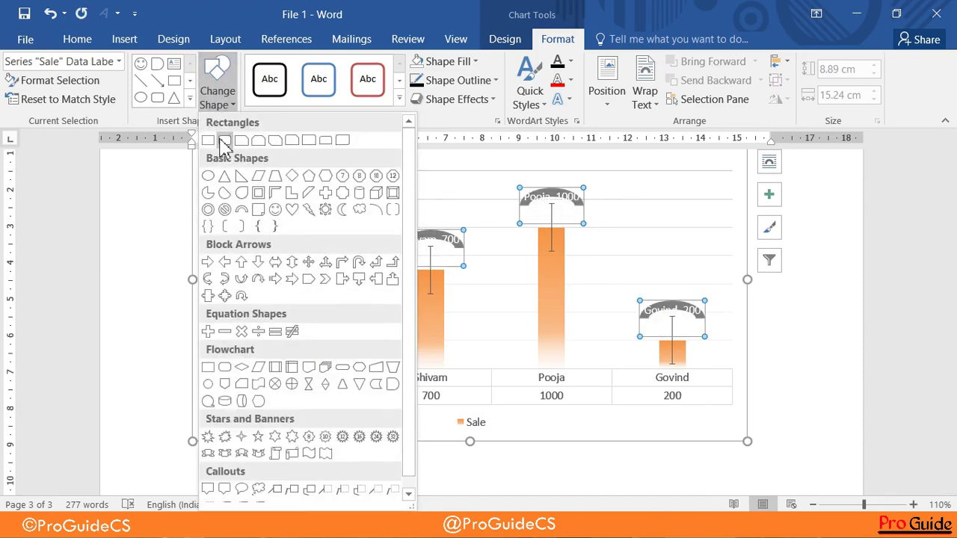
click(224, 141)
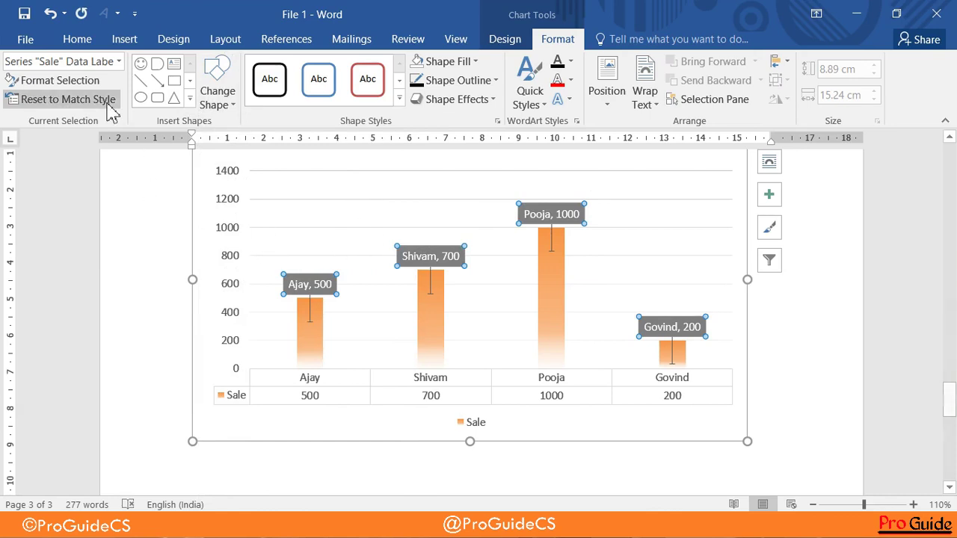
In Format Data Labels, try Value From Cells, cancel it, and turn on Show Leader Lines
click(60, 80)
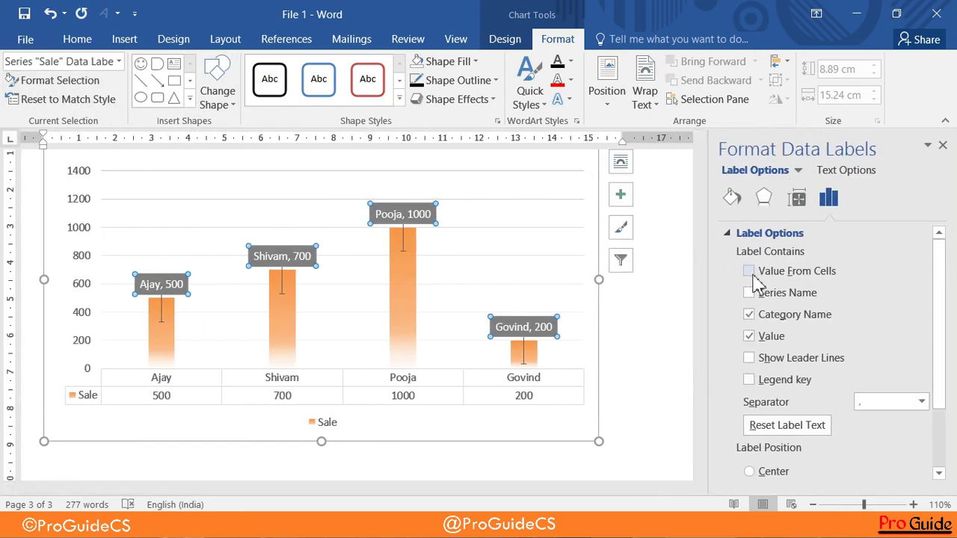
click(749, 272)
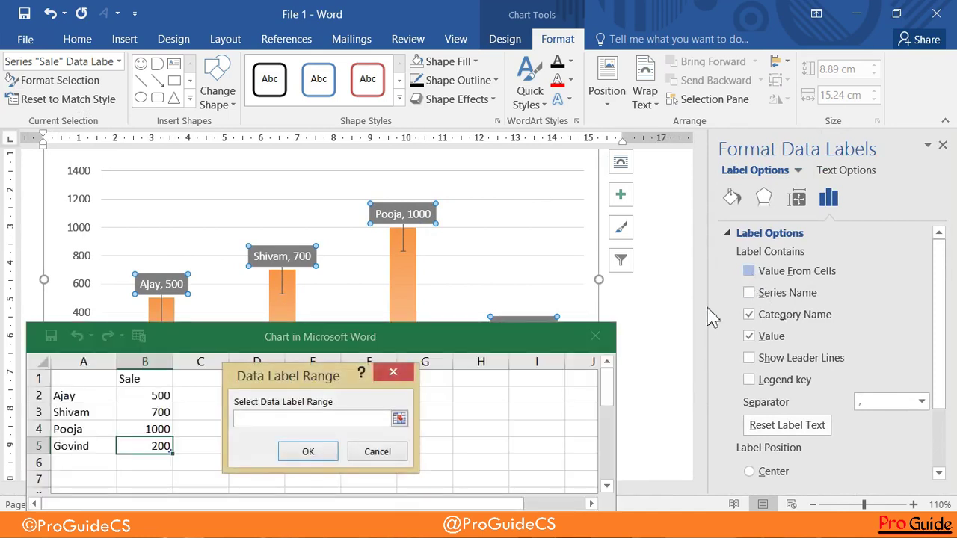
click(408, 453)
click(594, 336)
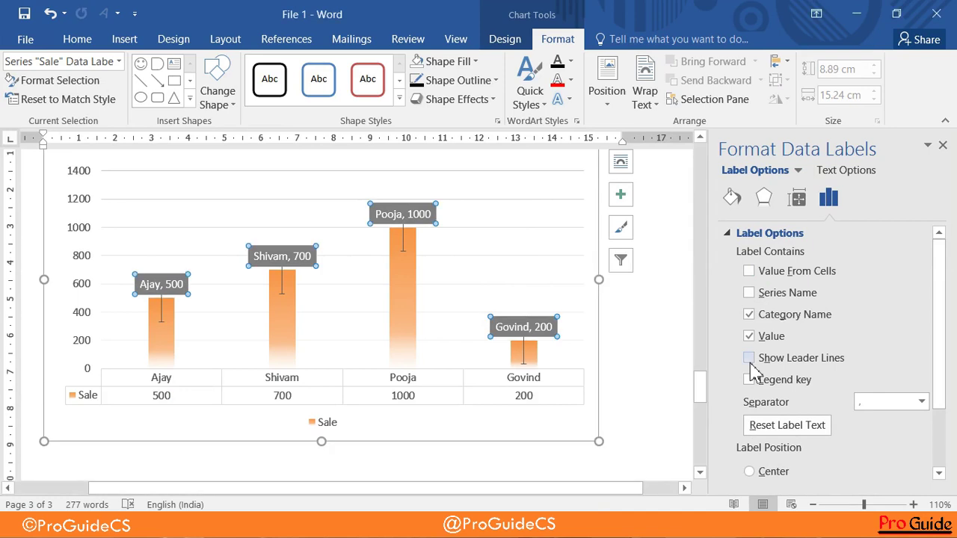
click(271, 256)
click(403, 218)
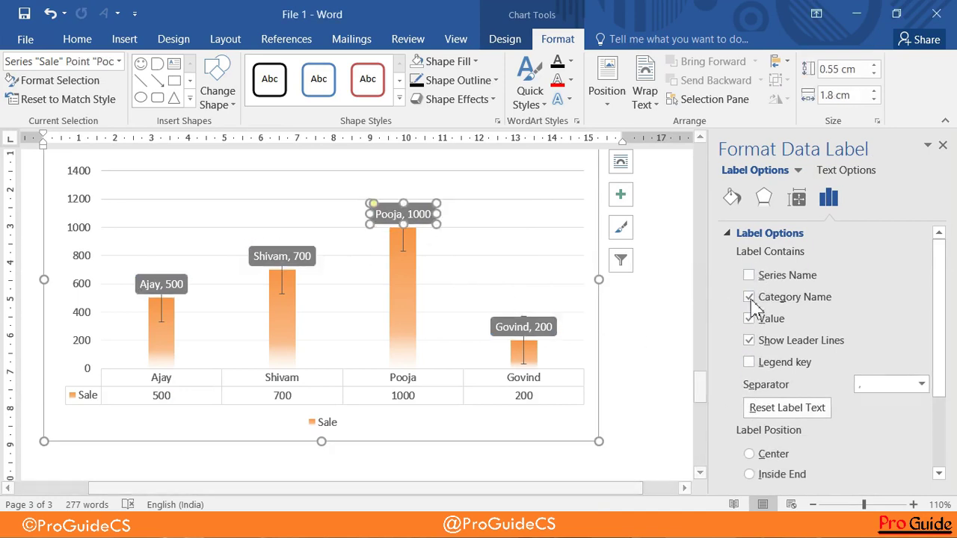
Close the label options pane, dismiss the shape list, and select all Sale data labels
click(942, 146)
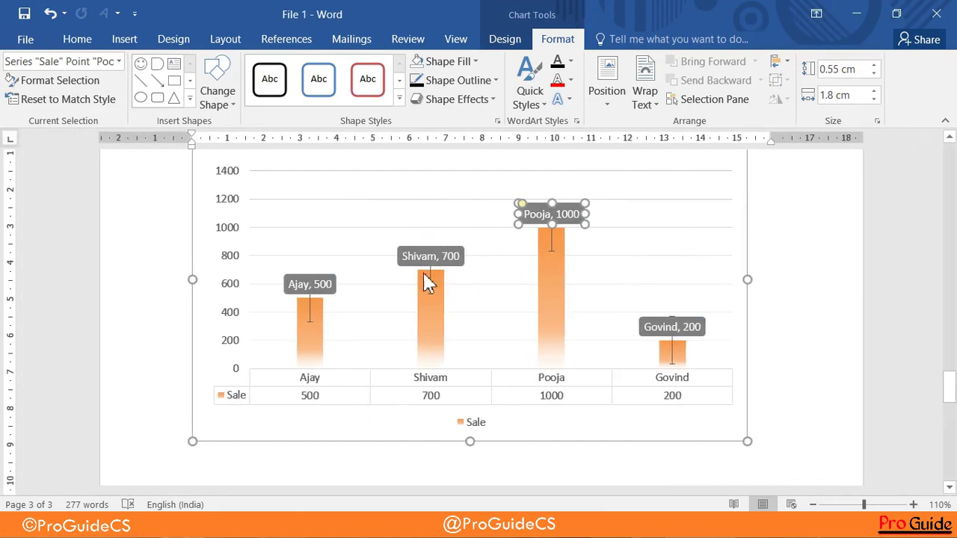
click(228, 106)
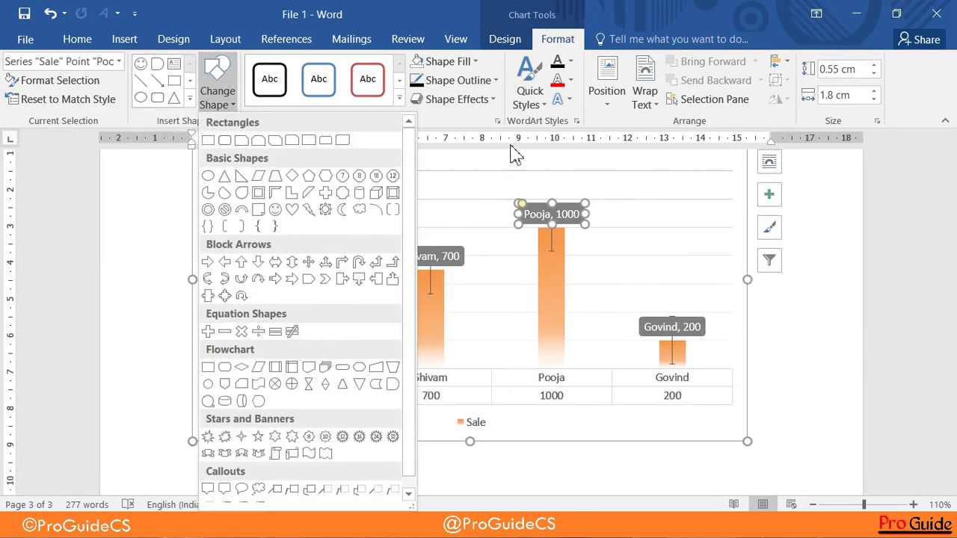
click(802, 190)
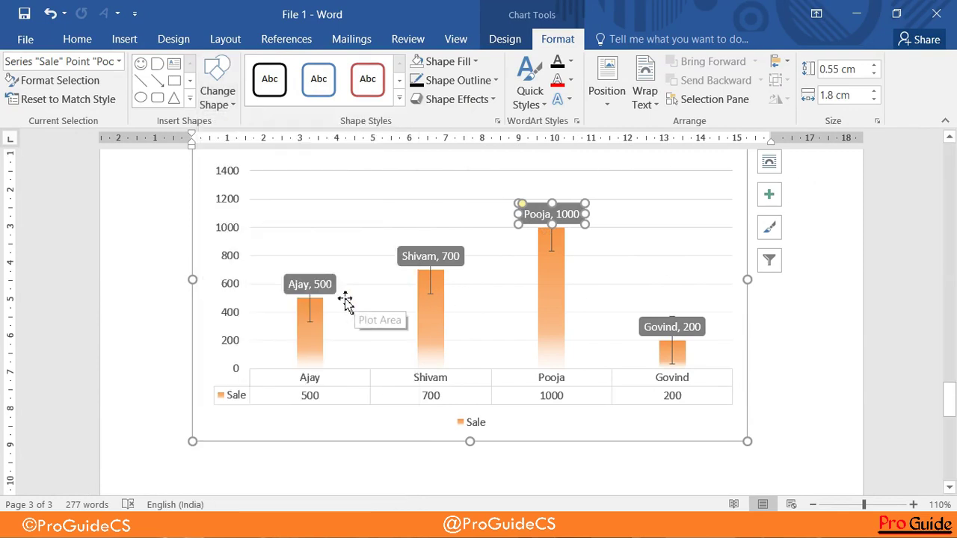
click(317, 294)
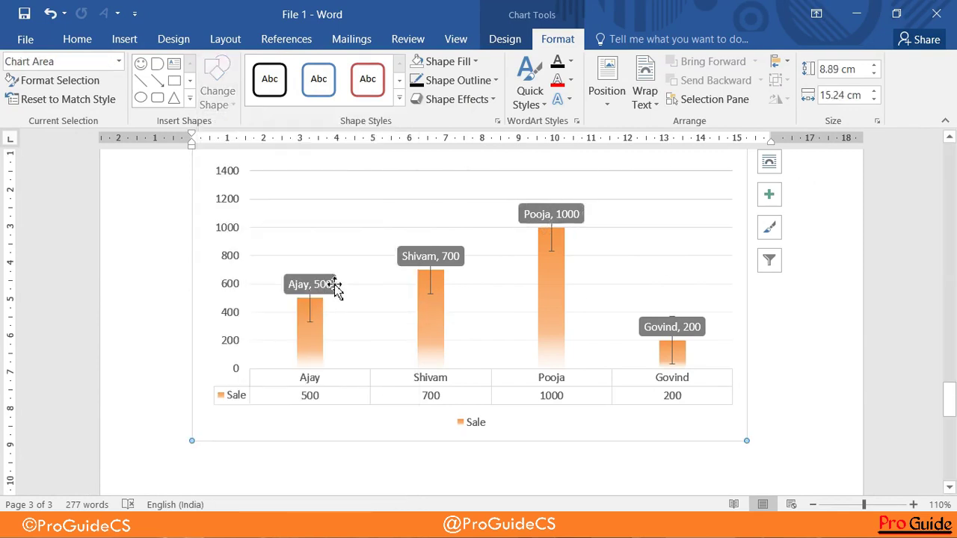
click(320, 287)
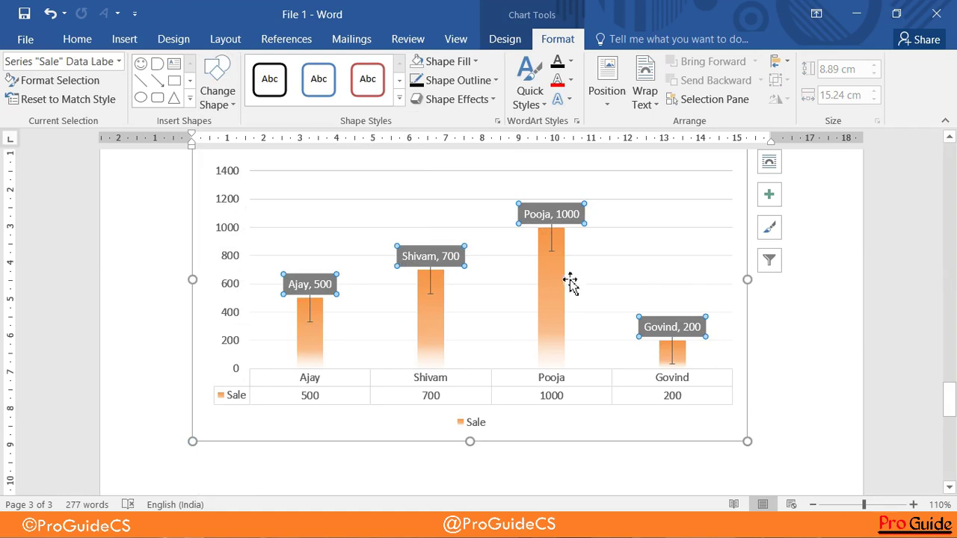
Select individual labels one at a time: Pooja, 1000, Shivam, 700 and Govind, 200
click(811, 314)
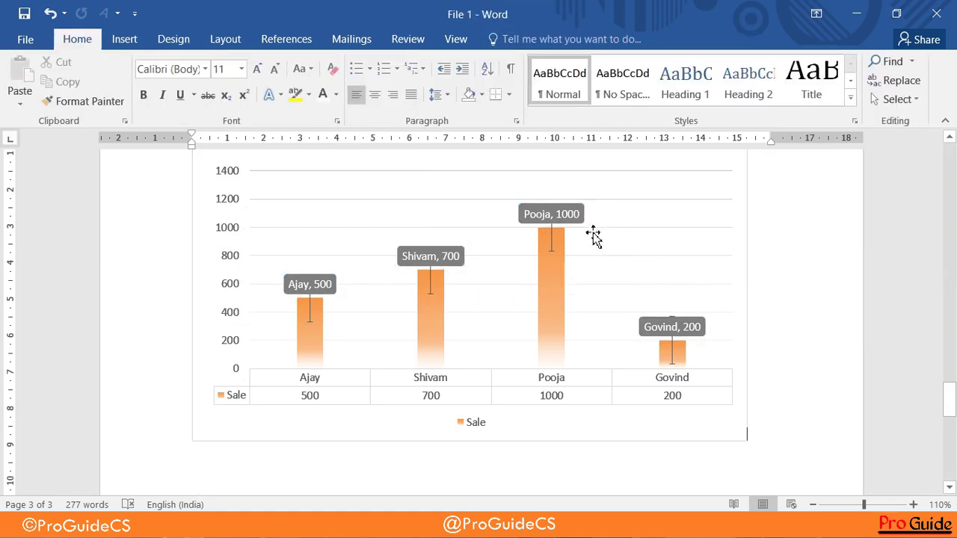
click(568, 223)
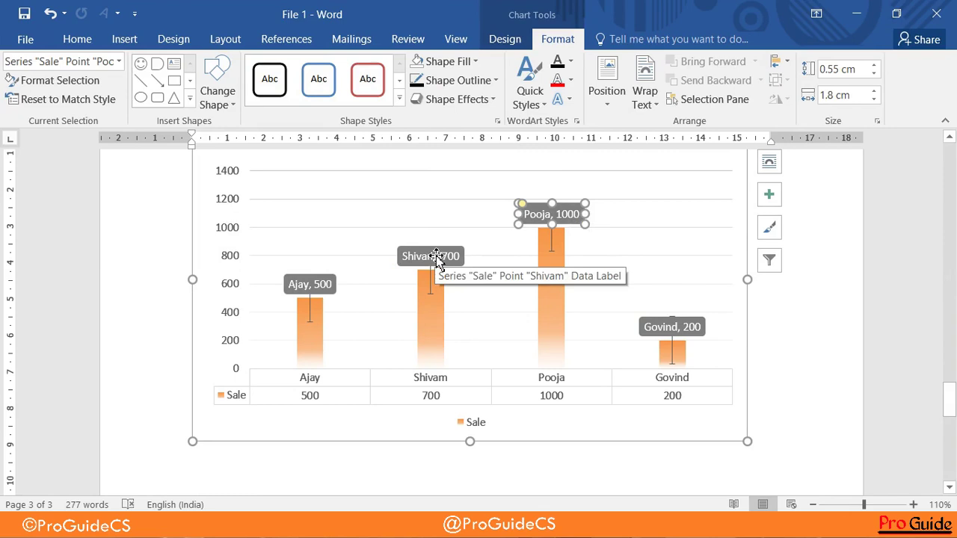
click(436, 256)
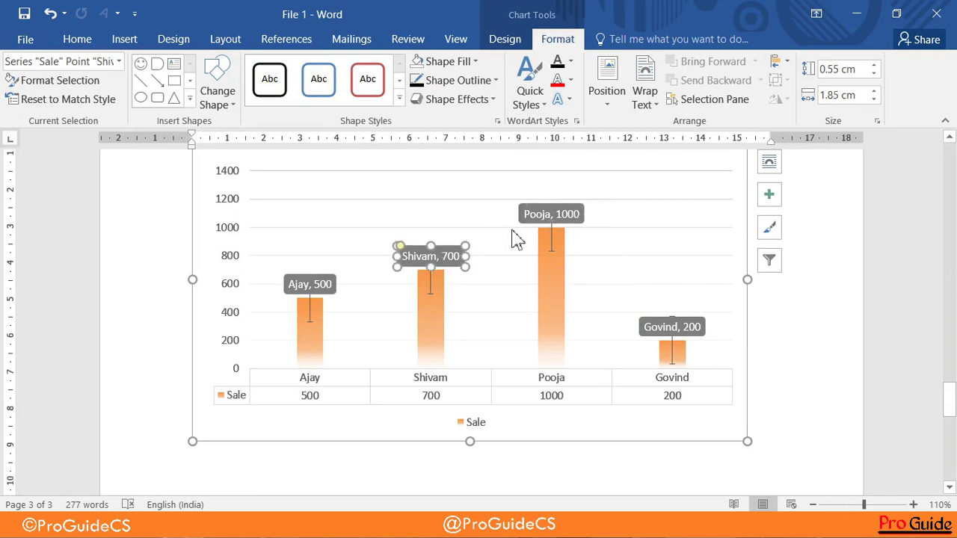
key(Escape)
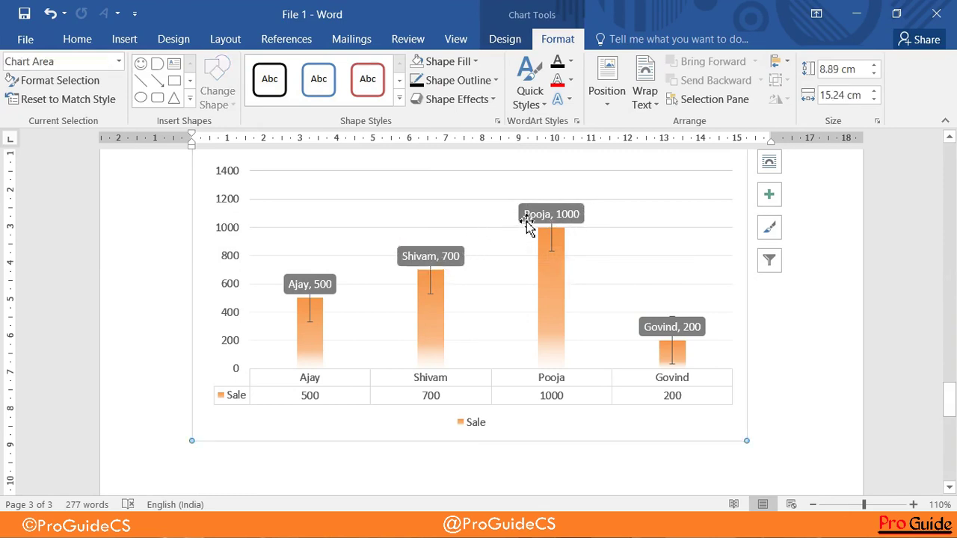
click(533, 219)
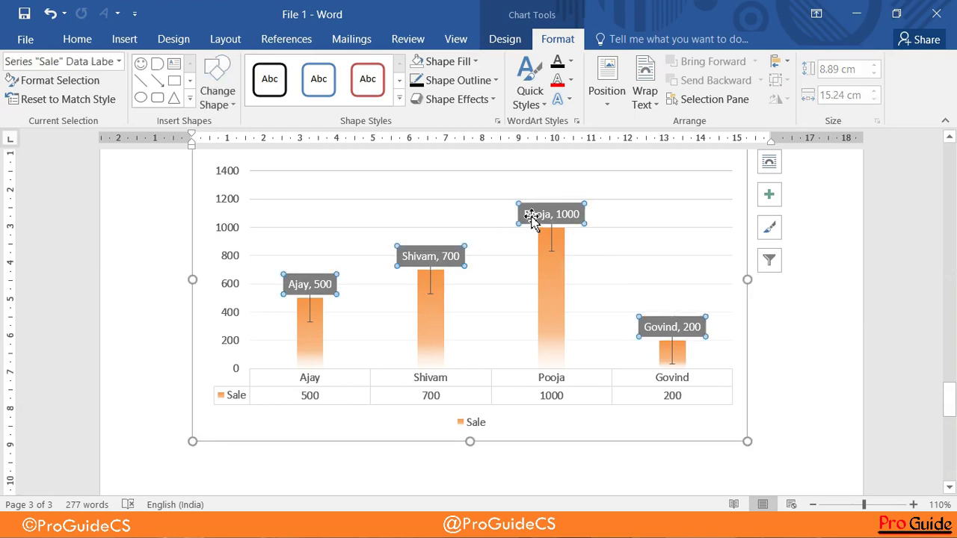
click(800, 289)
click(568, 214)
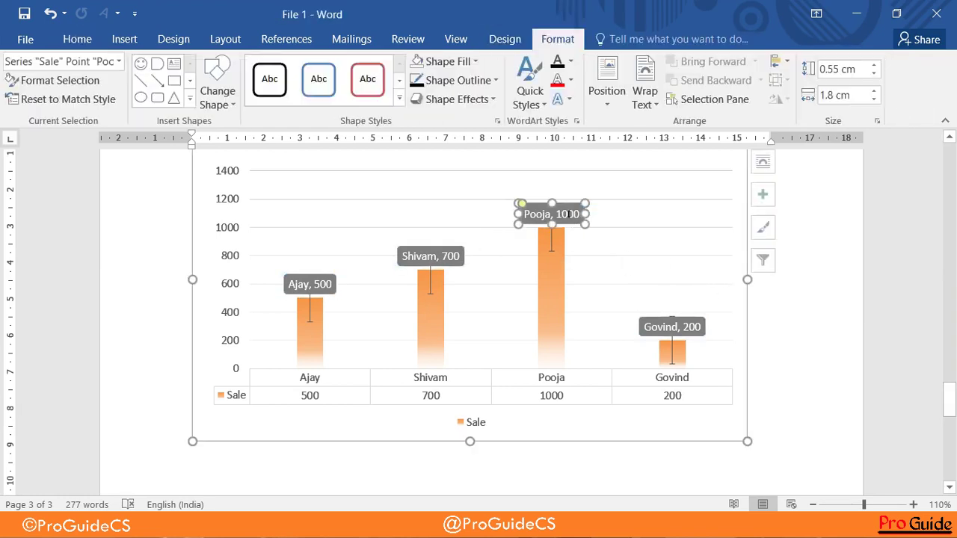
click(685, 327)
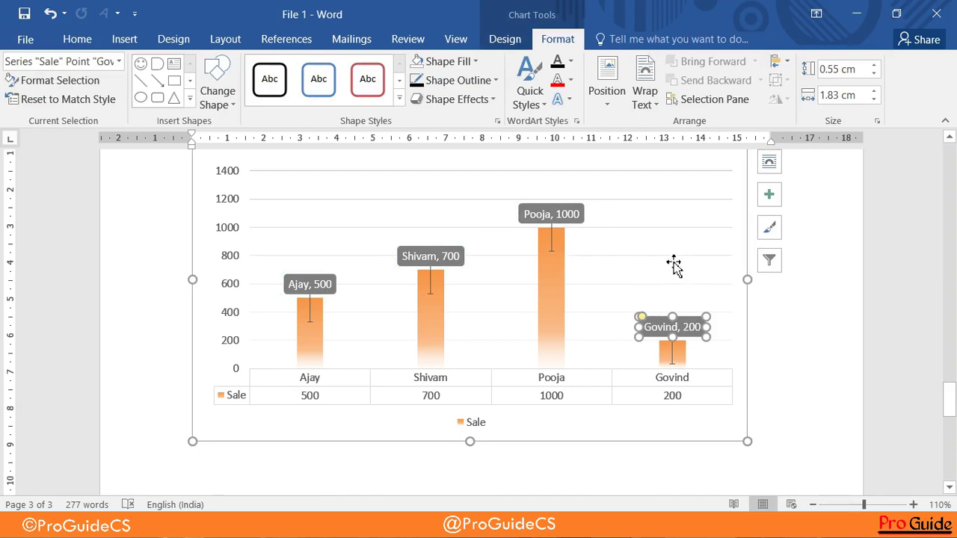
click(820, 319)
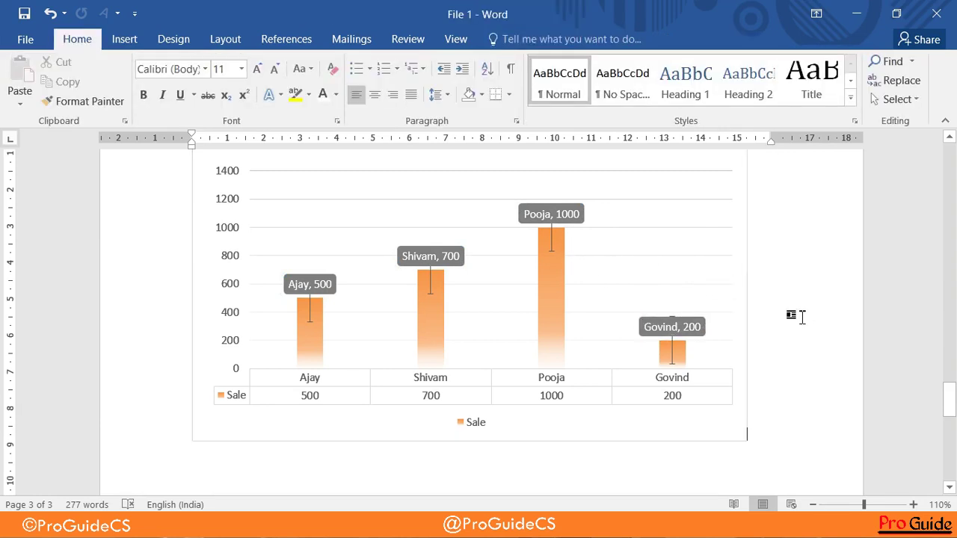
Reselect all four Sale data labels and bring up the Format shape tools
click(580, 213)
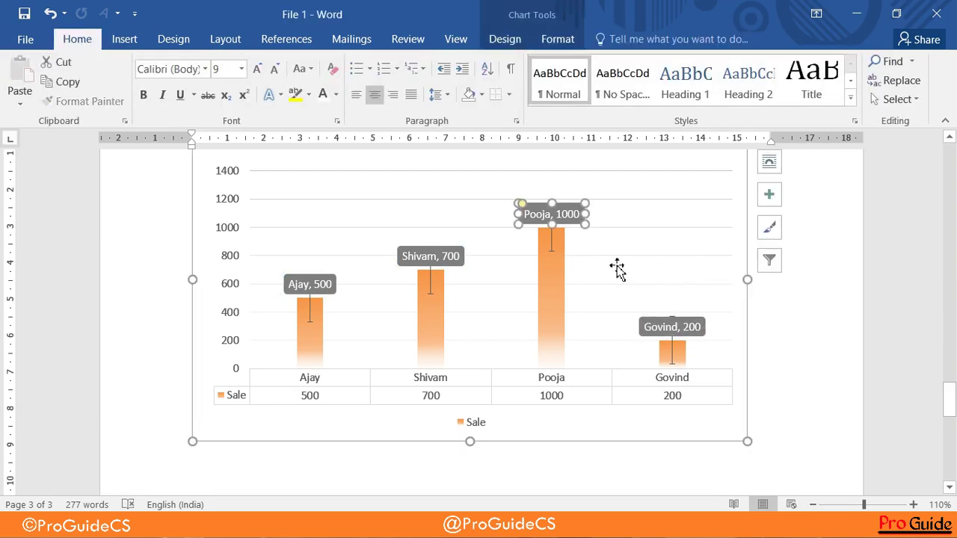
click(658, 329)
click(457, 263)
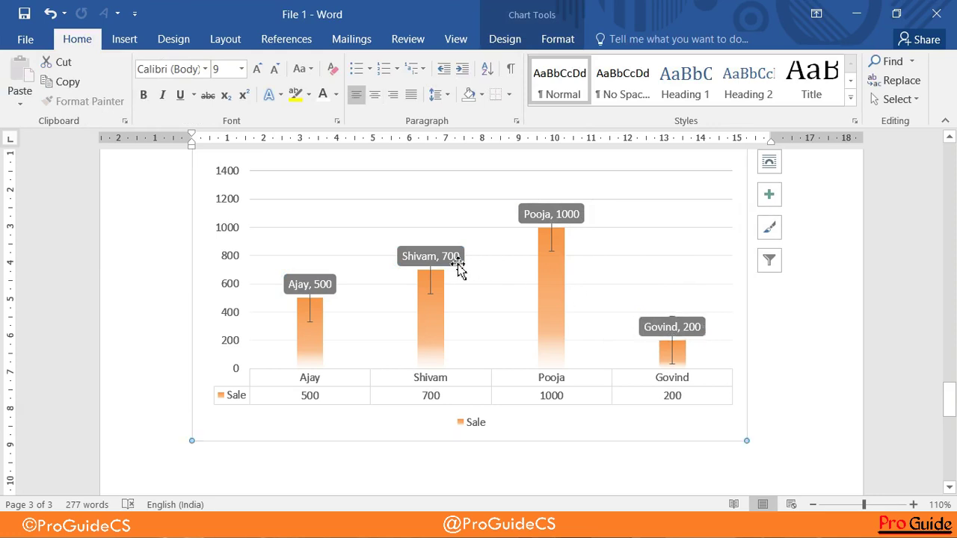
click(458, 263)
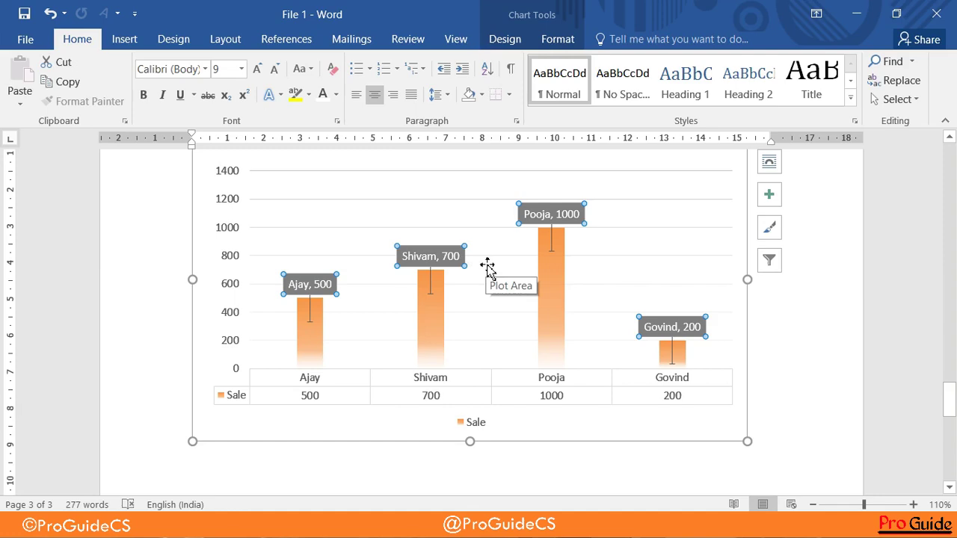
click(515, 256)
click(467, 265)
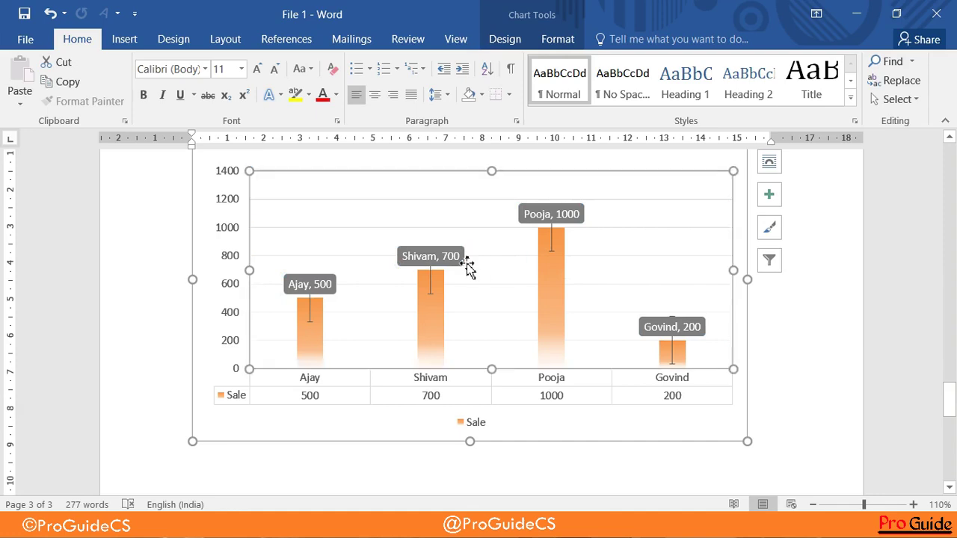
click(453, 266)
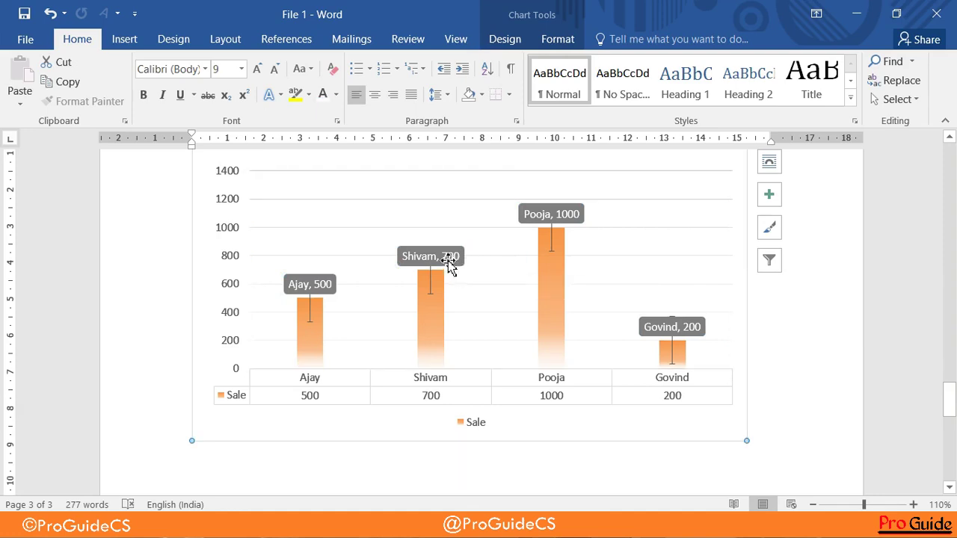
click(453, 259)
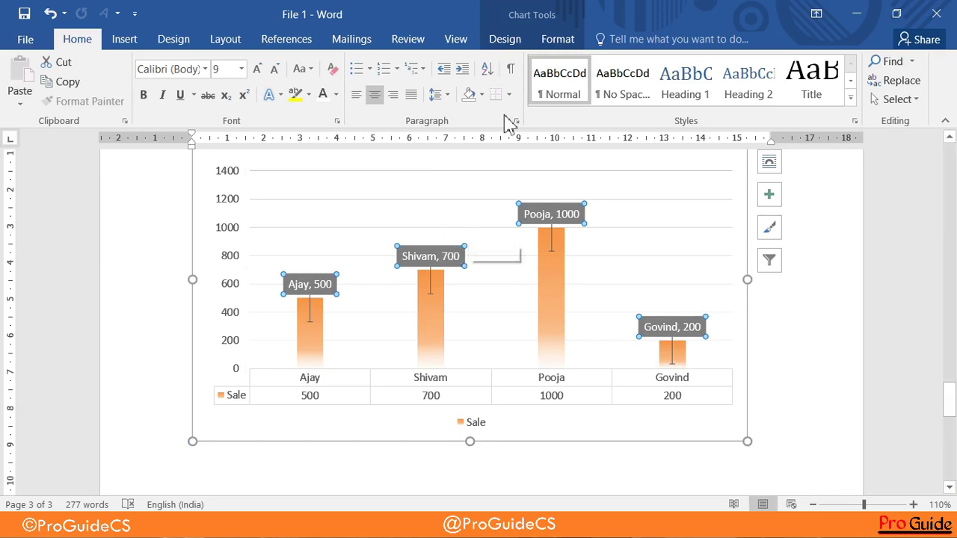
click(527, 39)
click(549, 39)
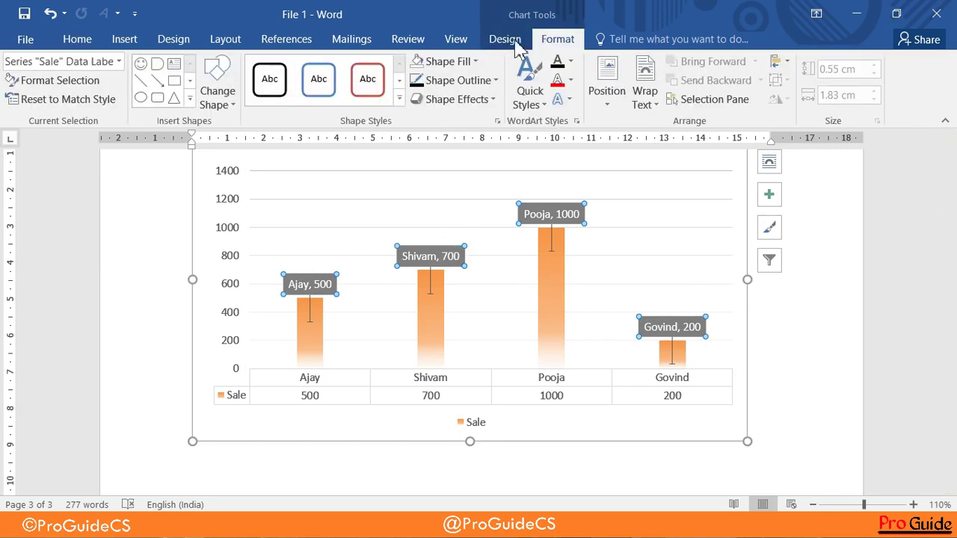
Change the data label shape to Diamond, then briefly open and close Format Data Labels
click(216, 98)
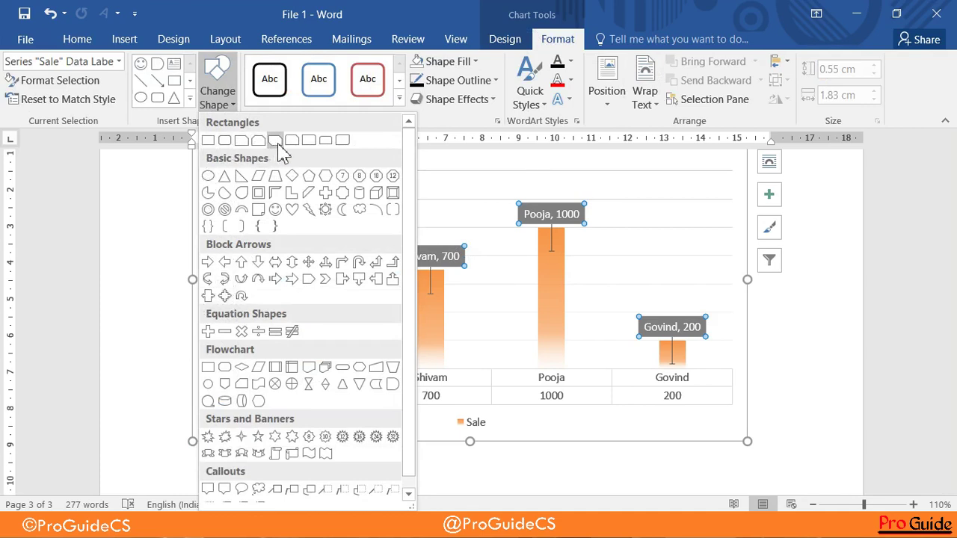
click(308, 177)
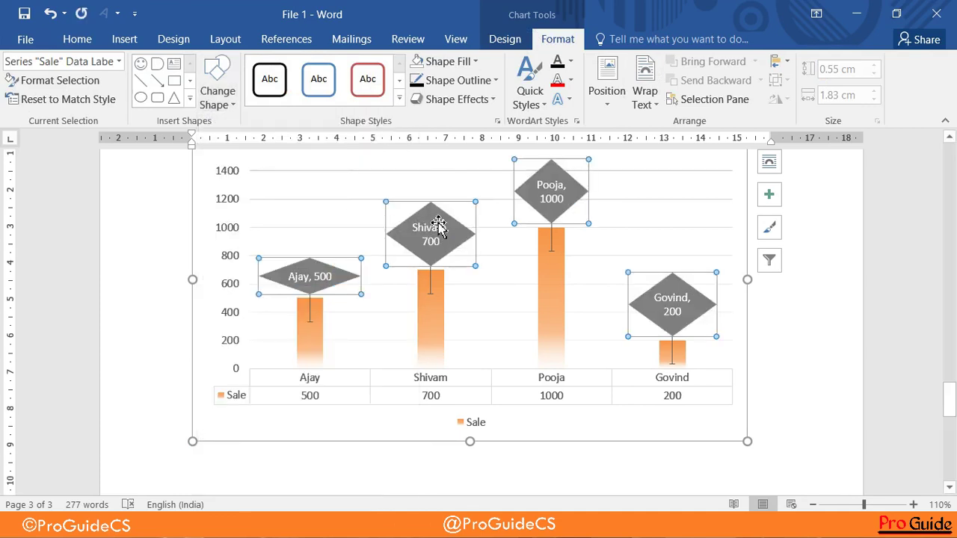
click(214, 99)
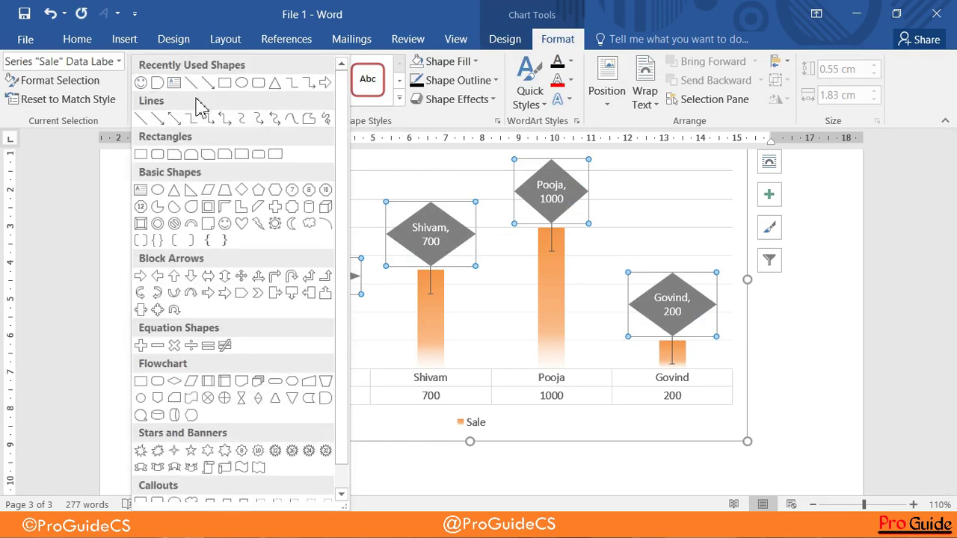
click(67, 128)
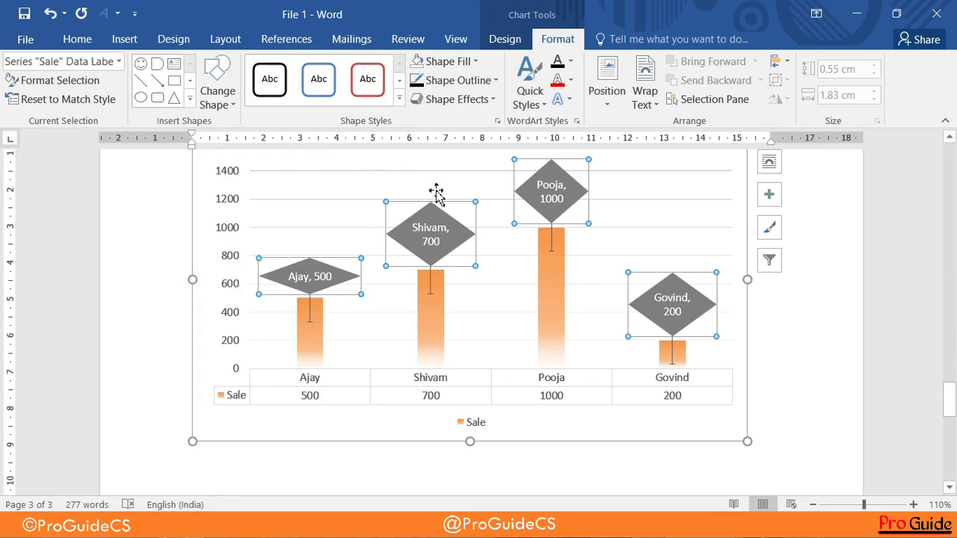
click(93, 83)
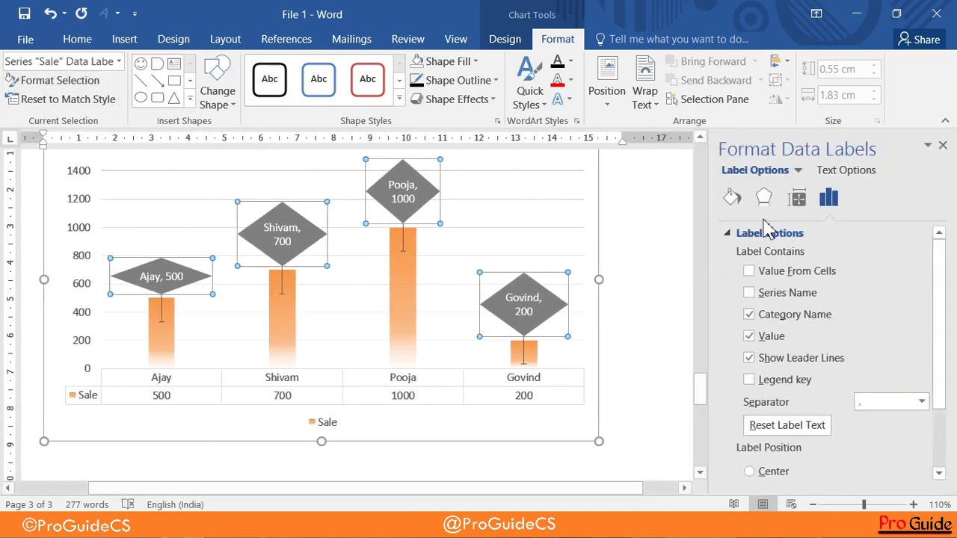
click(942, 145)
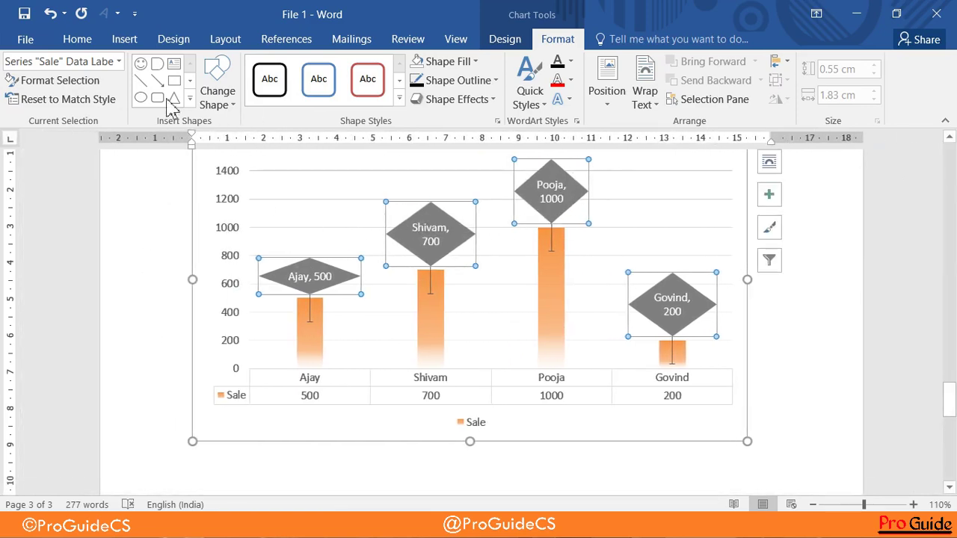
click(217, 91)
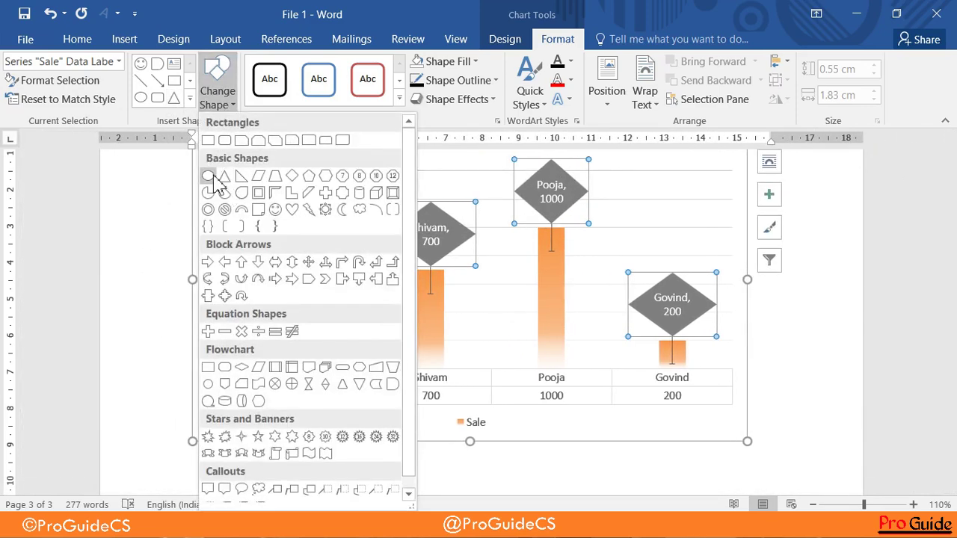
Reshape the Sale data labels into ovals and apply a blue-outline shape style
click(209, 175)
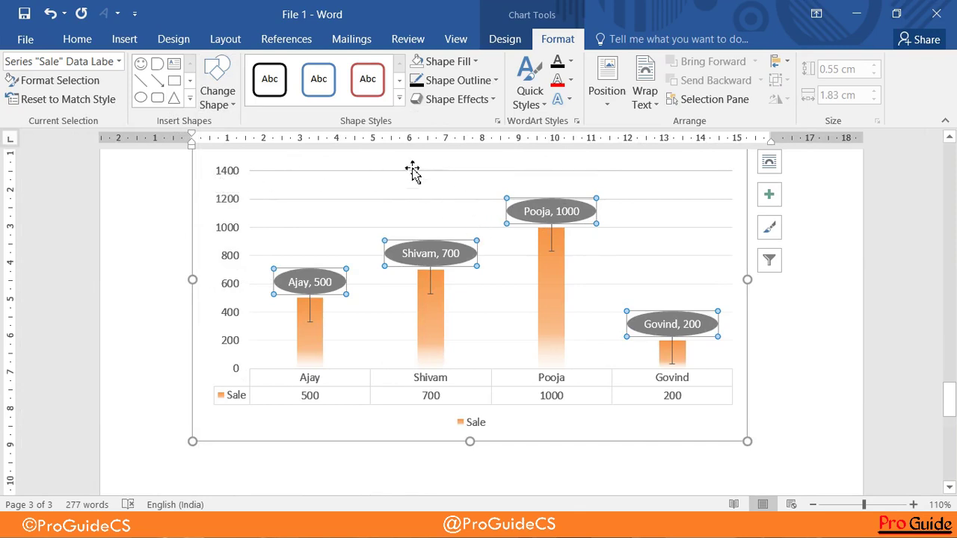
click(400, 98)
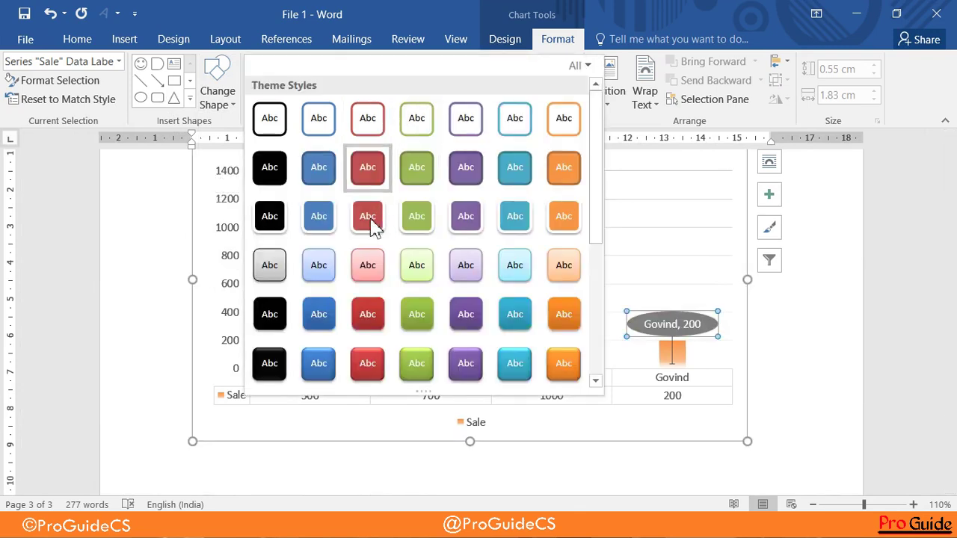
click(336, 133)
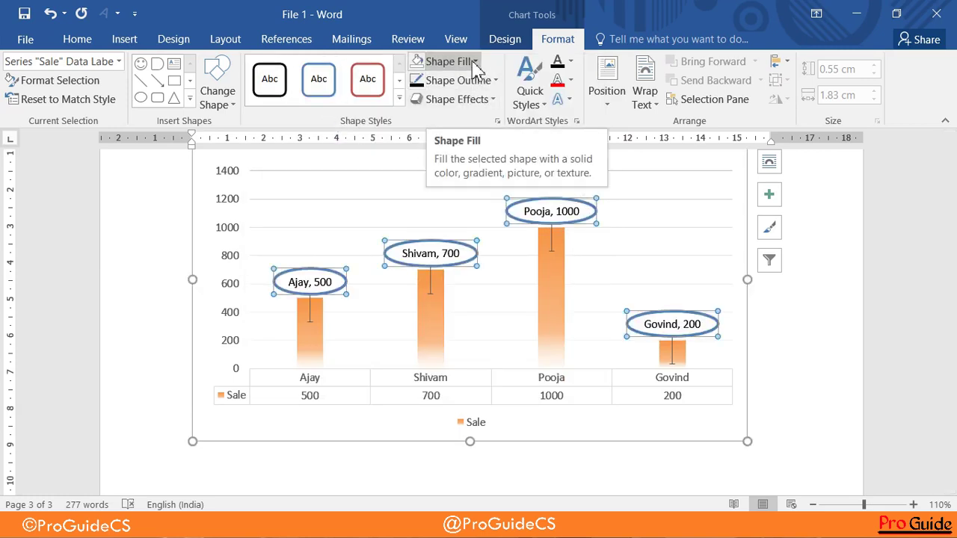
Fill the oval labels red and give them a yellow outline
click(474, 62)
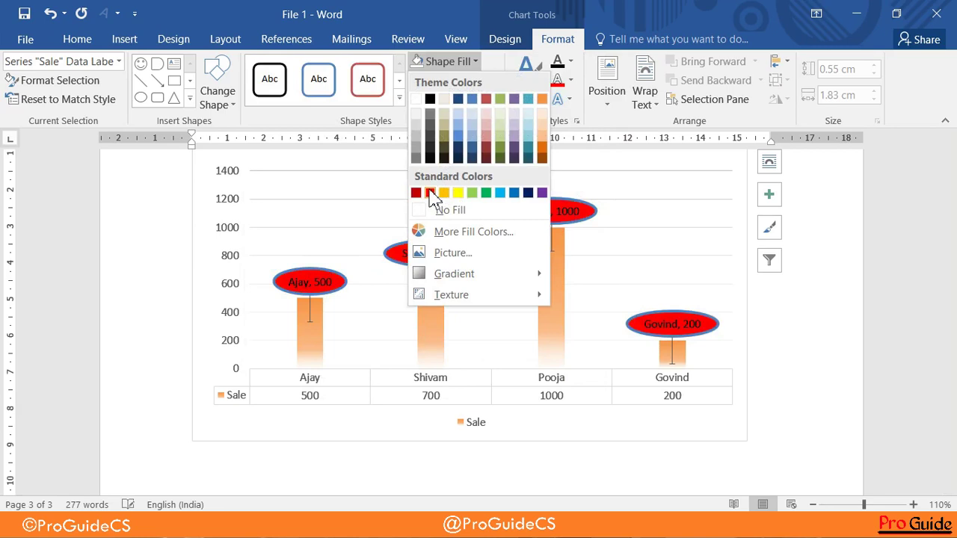
click(430, 193)
click(458, 80)
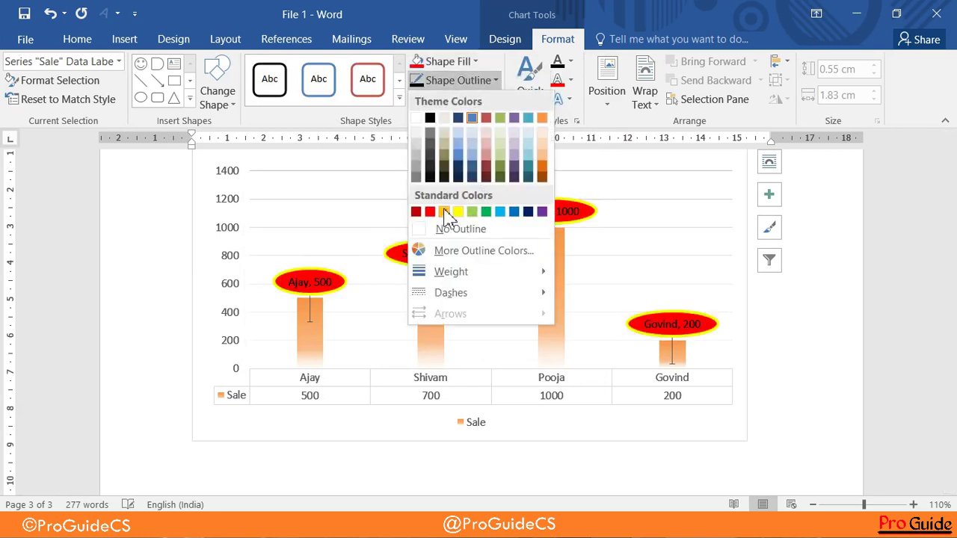
click(457, 212)
click(469, 104)
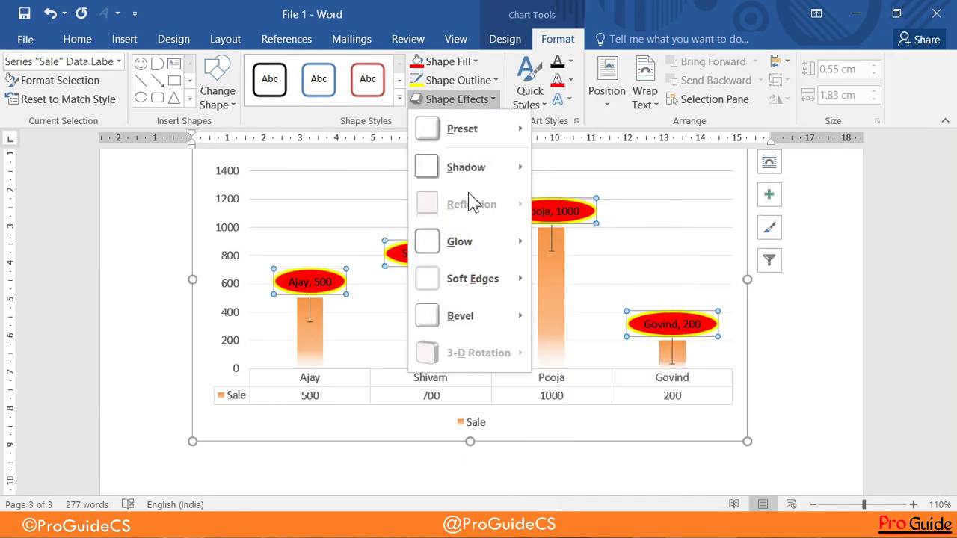
Add an outer shadow to the oval labels, leaving text style, position and wrapping unchanged
mouse_move(465, 167)
click(573, 257)
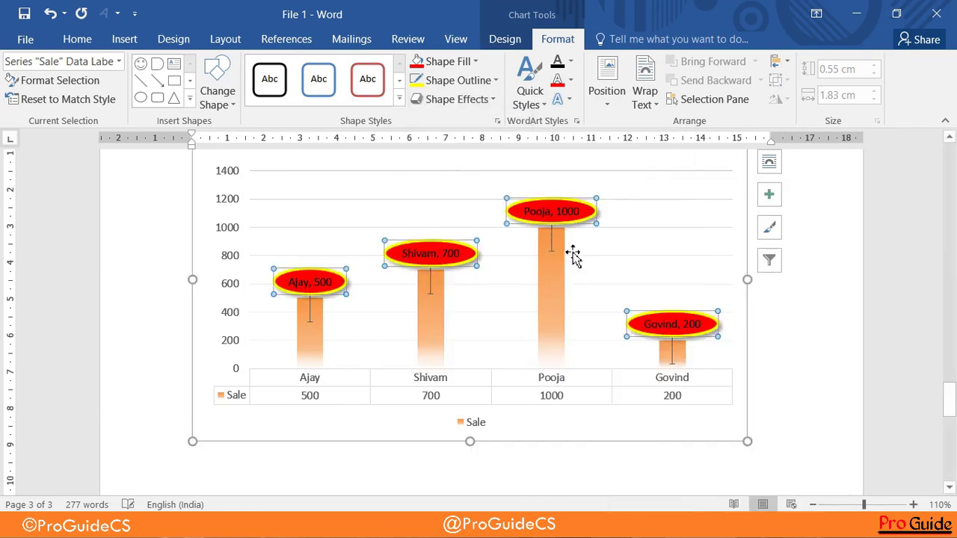
click(532, 108)
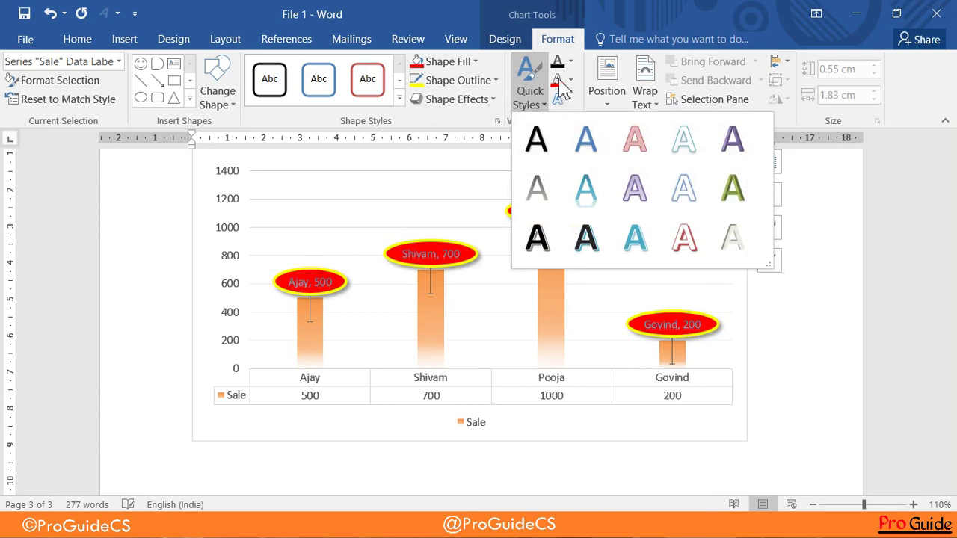
click(570, 62)
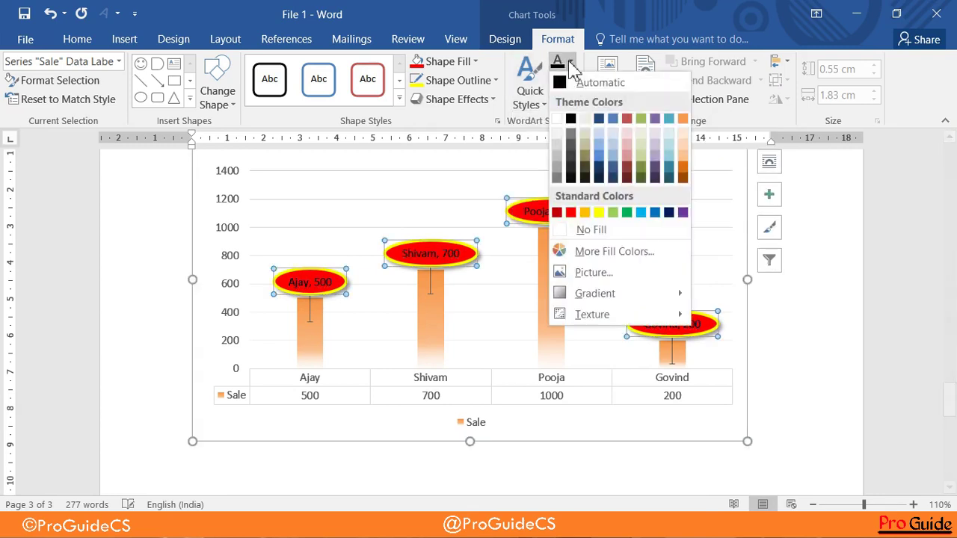
click(608, 71)
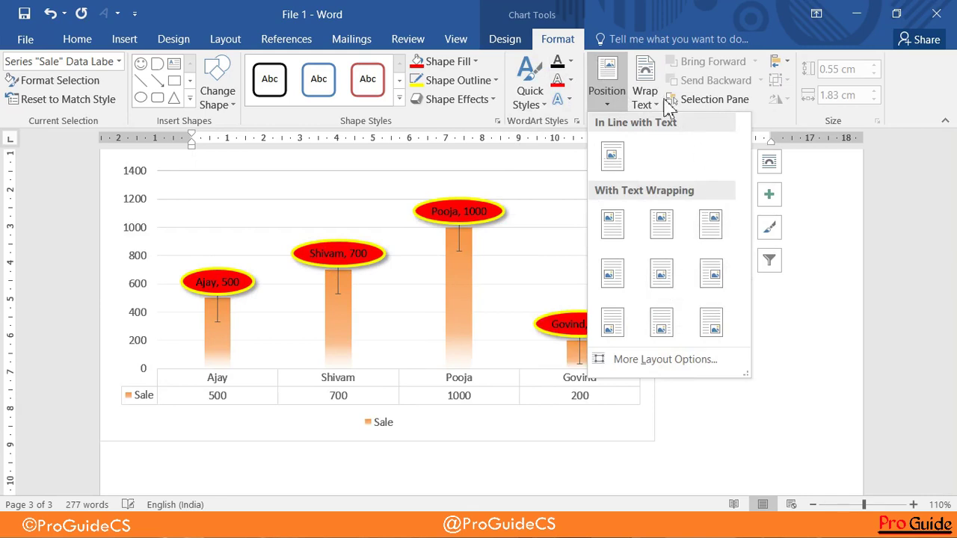
click(645, 95)
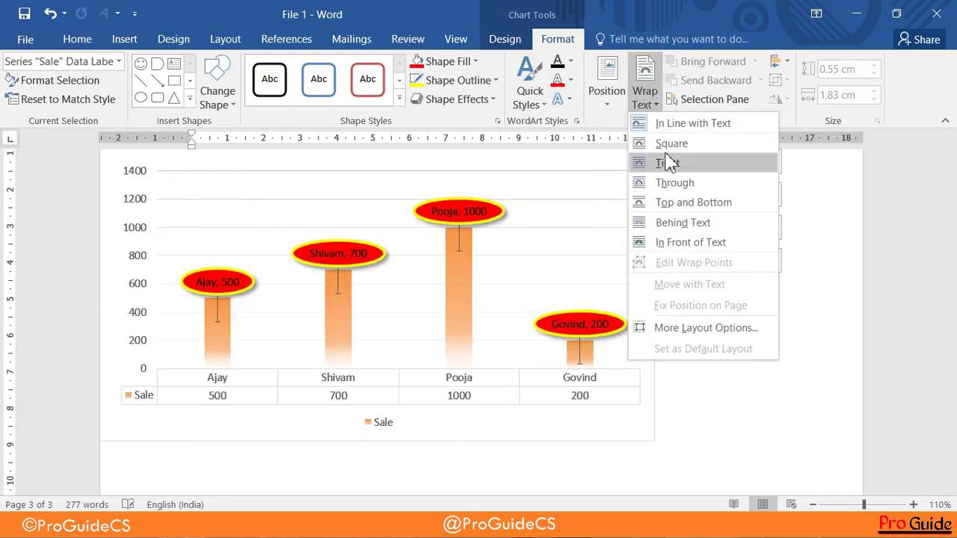
click(811, 163)
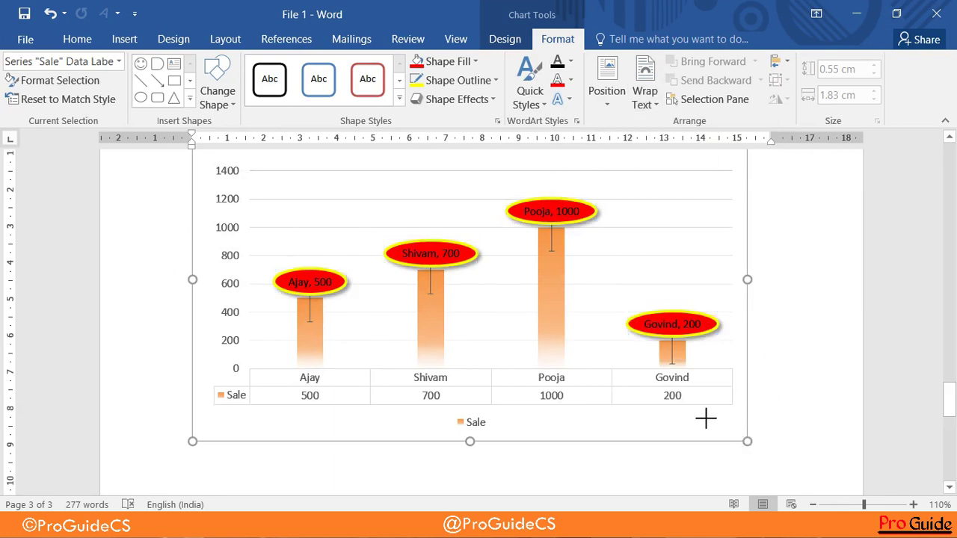
Shrink the Sale chart to about 5.39 by 10.08 cm from its bottom-right corner
drag(706, 418, 559, 312)
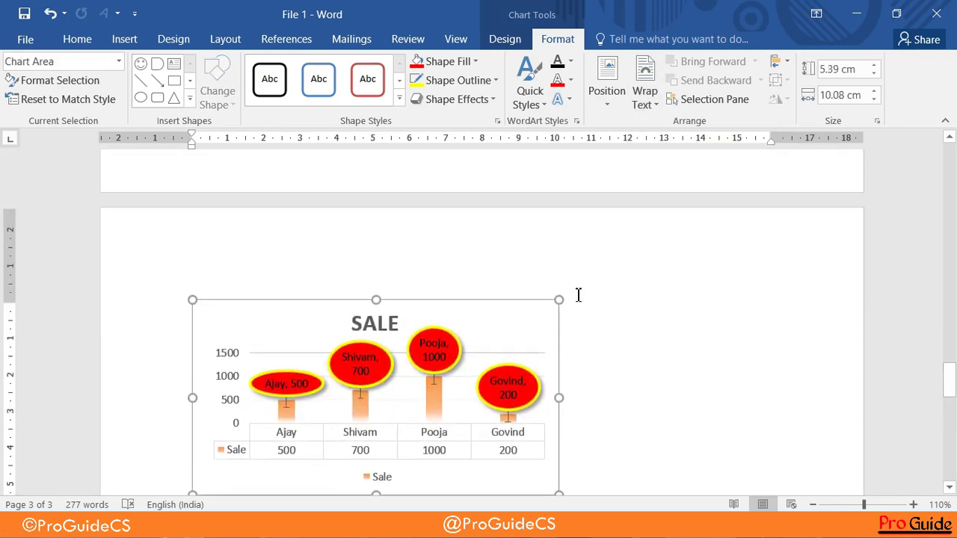